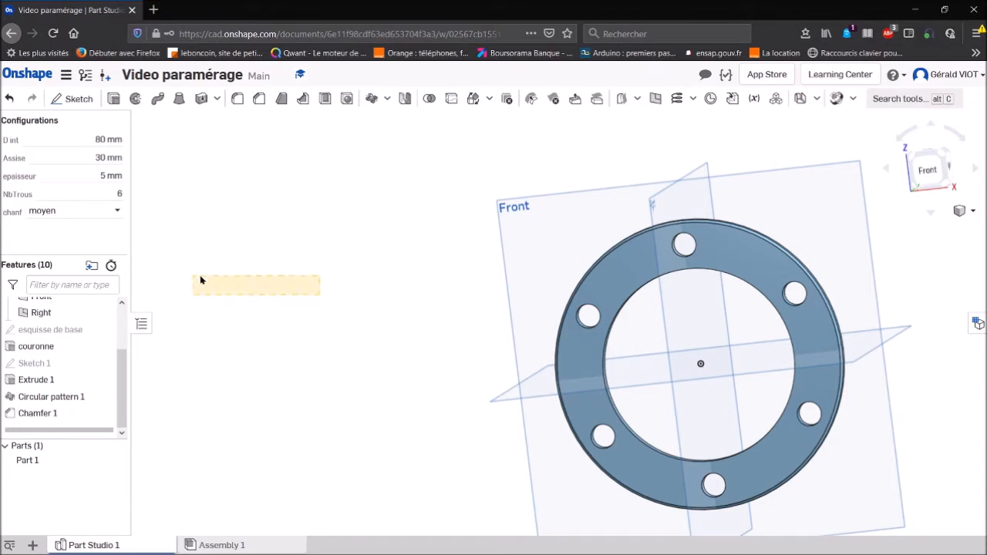
# - Set the epaisseur configuration value of the flange ring to 15 mm
pyautogui.press('f')
pyautogui.click(393, 265)
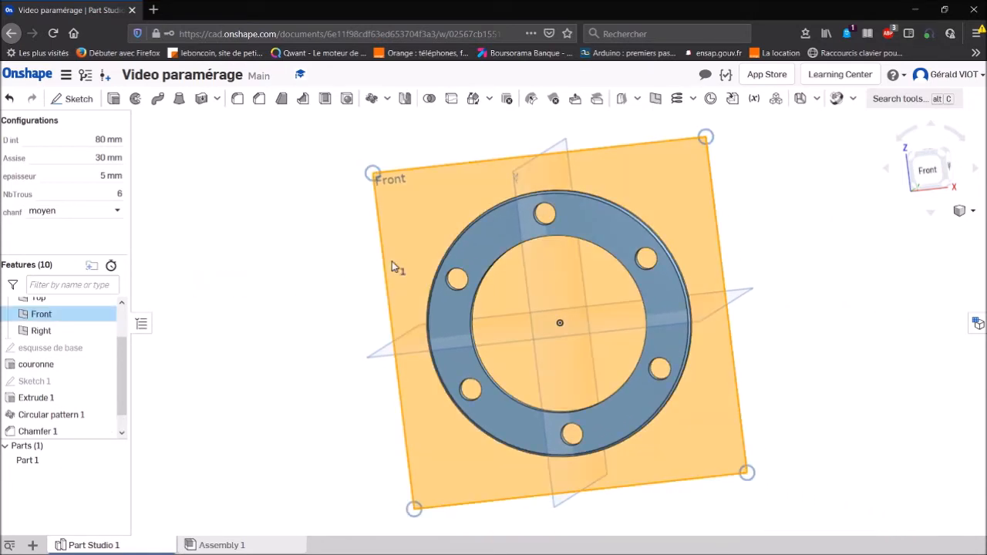
pyautogui.hotkey('shift', '7')
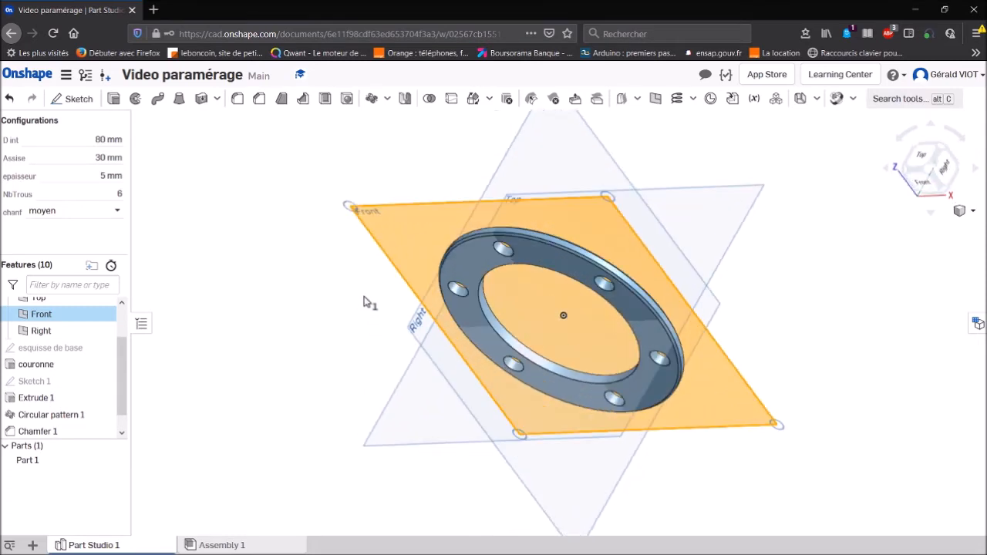
pyautogui.click(239, 214)
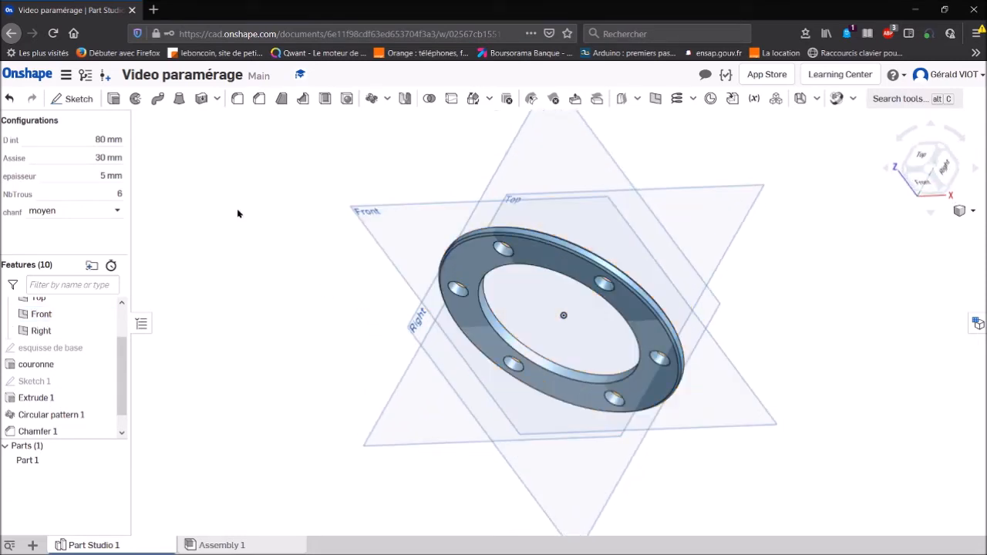
pyautogui.click(94, 178)
pyautogui.write('1')
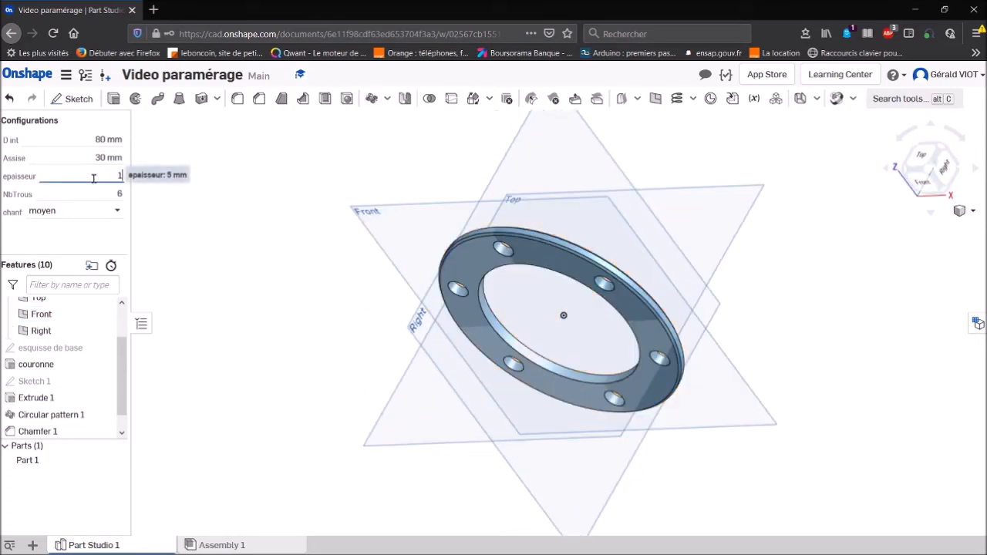
pyautogui.write('5')
pyautogui.press('Return')
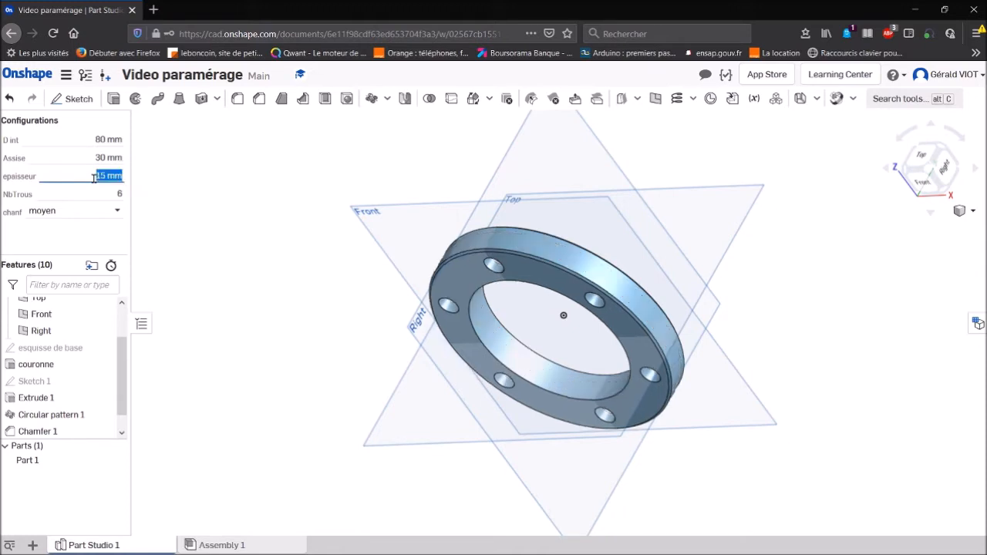
# - Set the configuration values D int to 100 mm and Assise to 20 mm
pyautogui.click(95, 139)
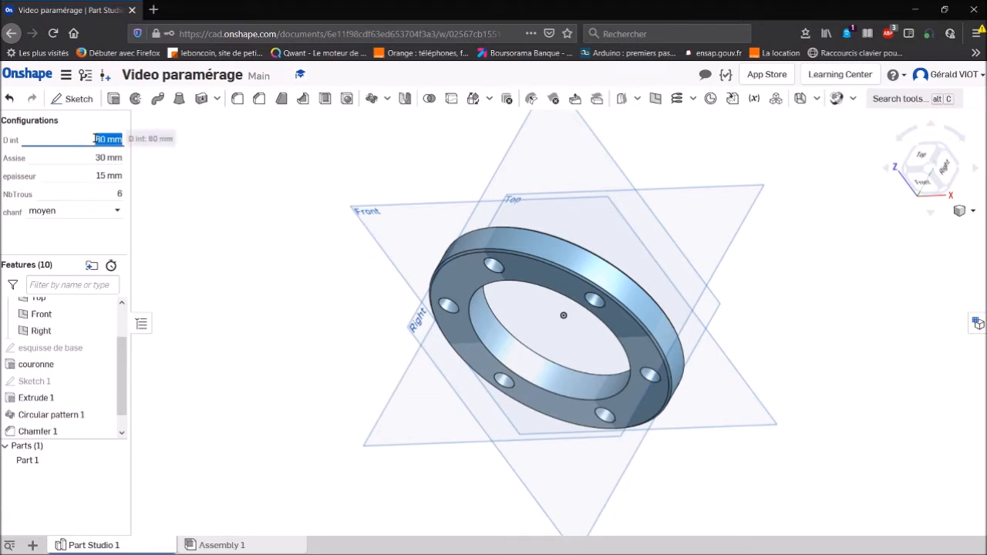
pyautogui.write('10')
pyautogui.press('Return')
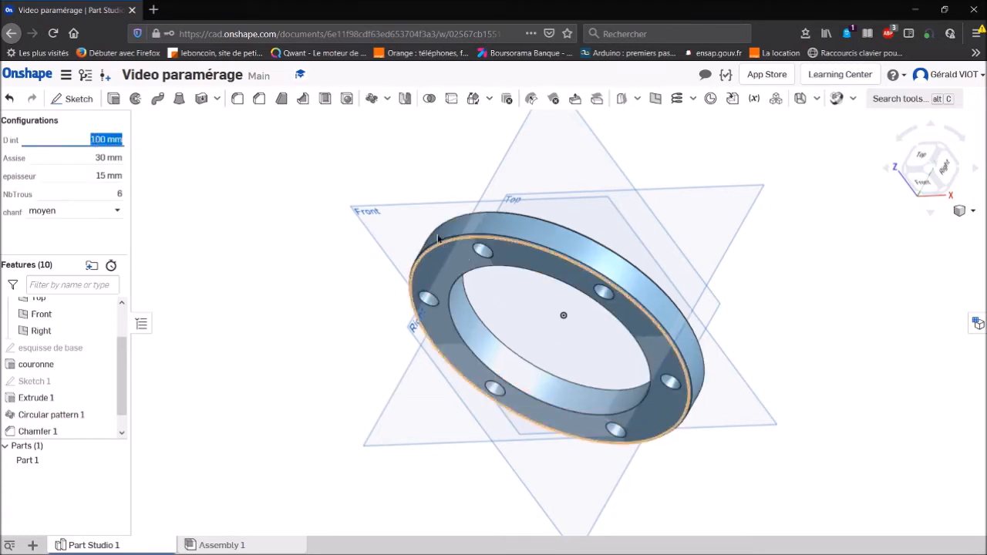
pyautogui.click(108, 158)
pyautogui.write('20')
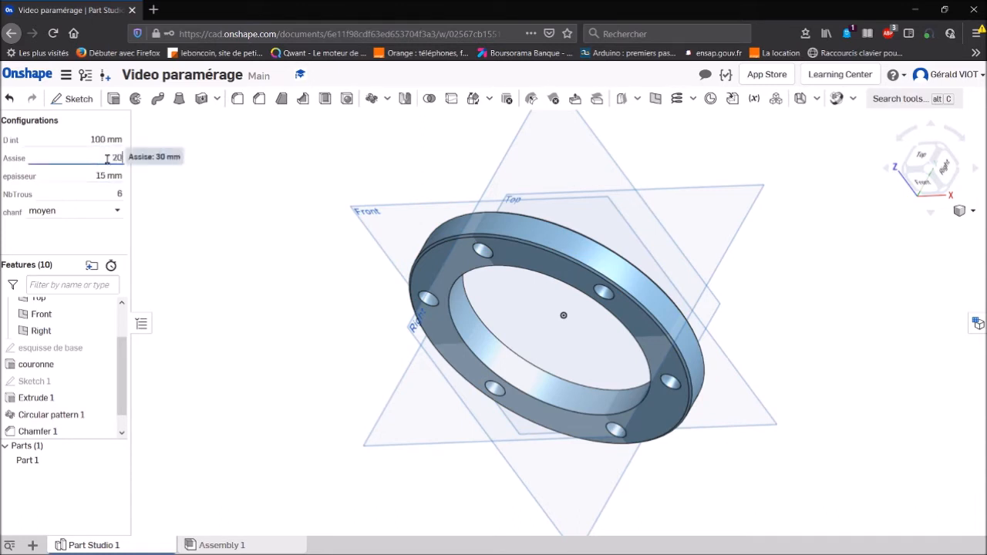
pyautogui.press('Return')
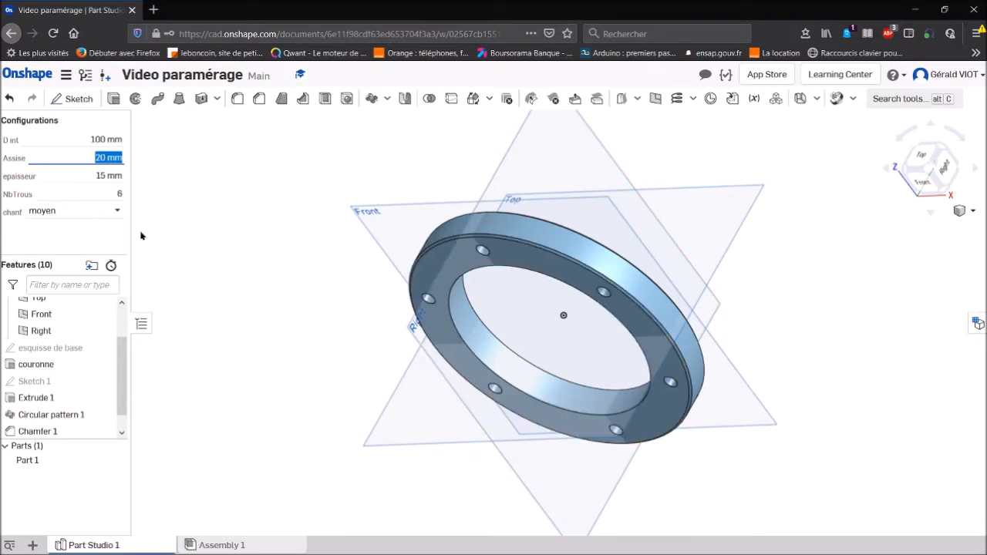
# - Try a hole count (NbTrous) of 4 on the ring and set it to 9
pyautogui.click(116, 194)
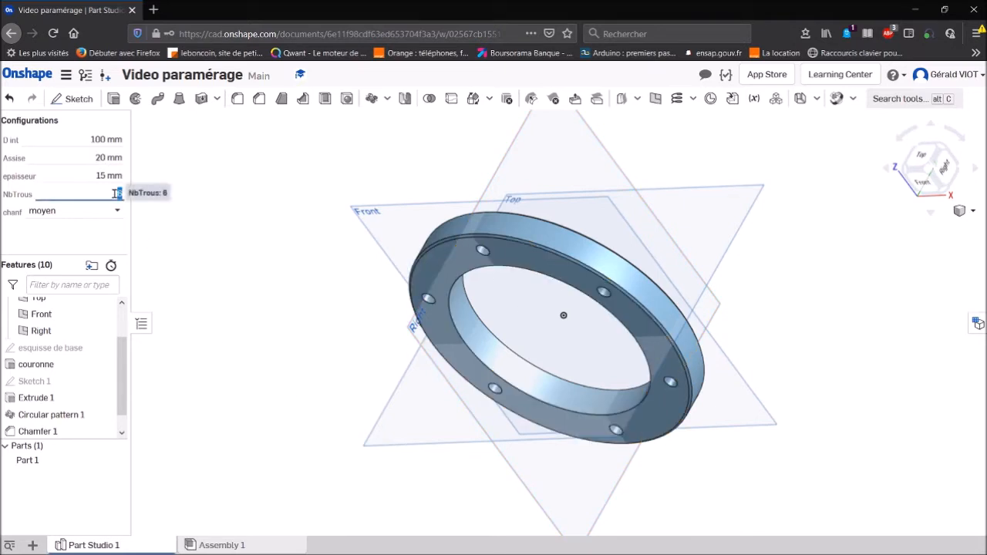
pyautogui.write('4')
pyautogui.press('Return')
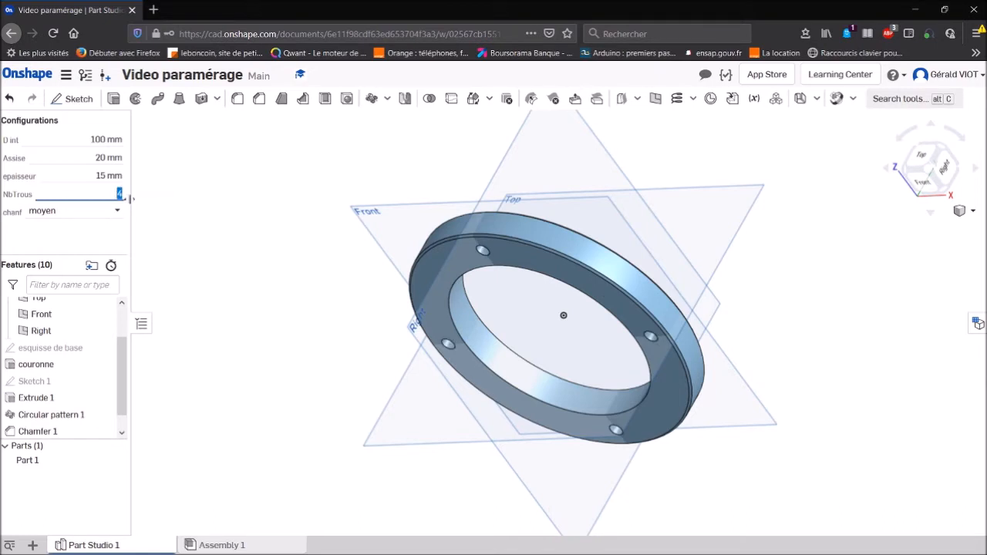
pyautogui.click(199, 182)
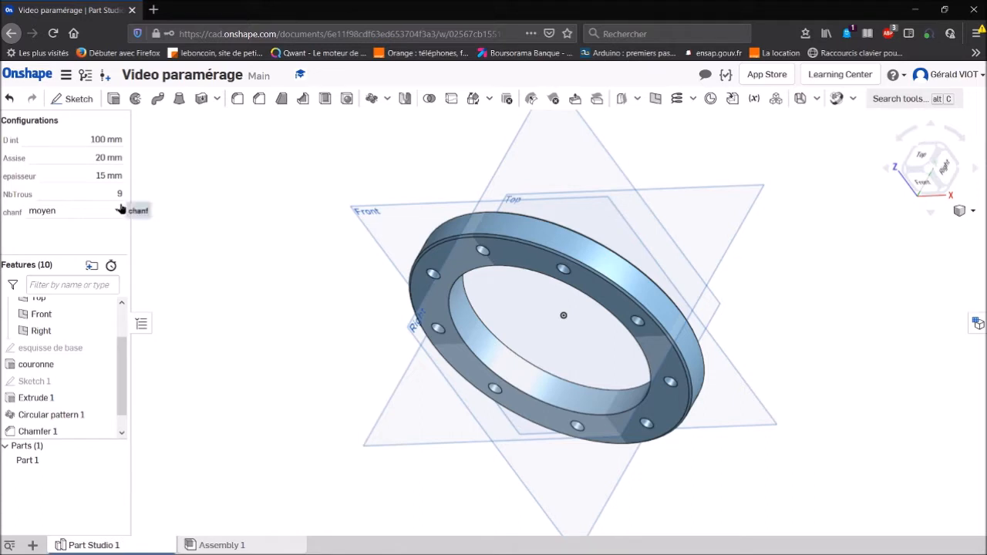
# - Try the gros option for the chanf configuration and set it to petiit
pyautogui.click(116, 214)
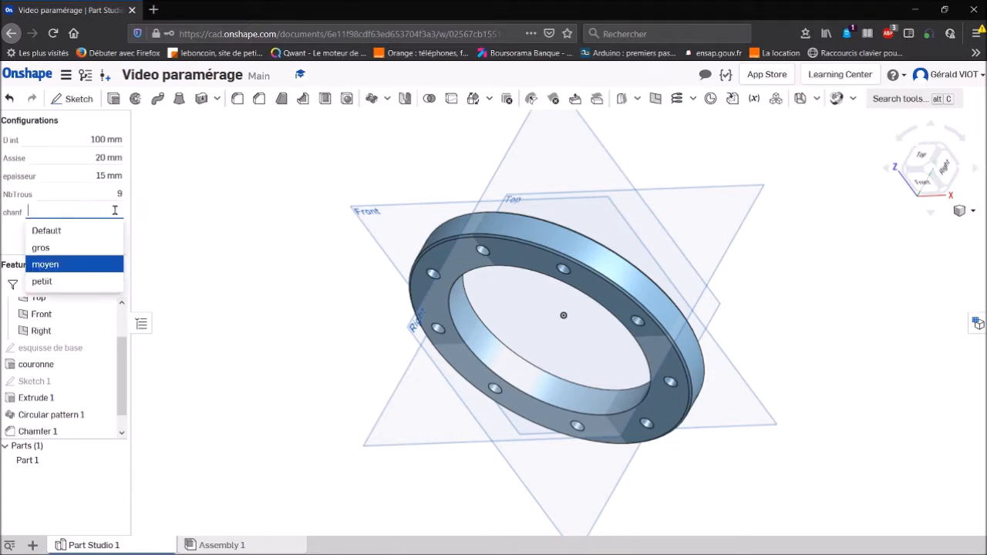
pyautogui.click(71, 248)
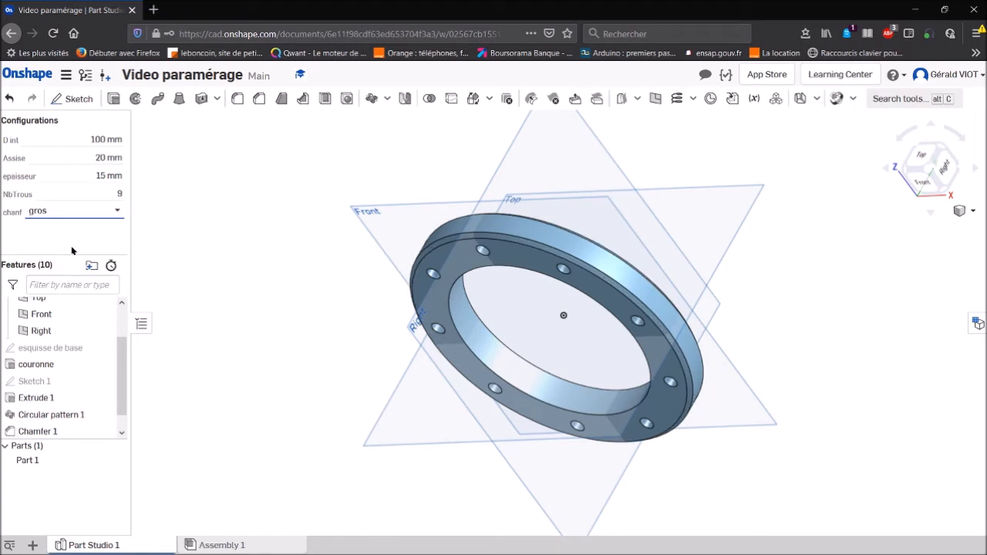
pyautogui.click(112, 211)
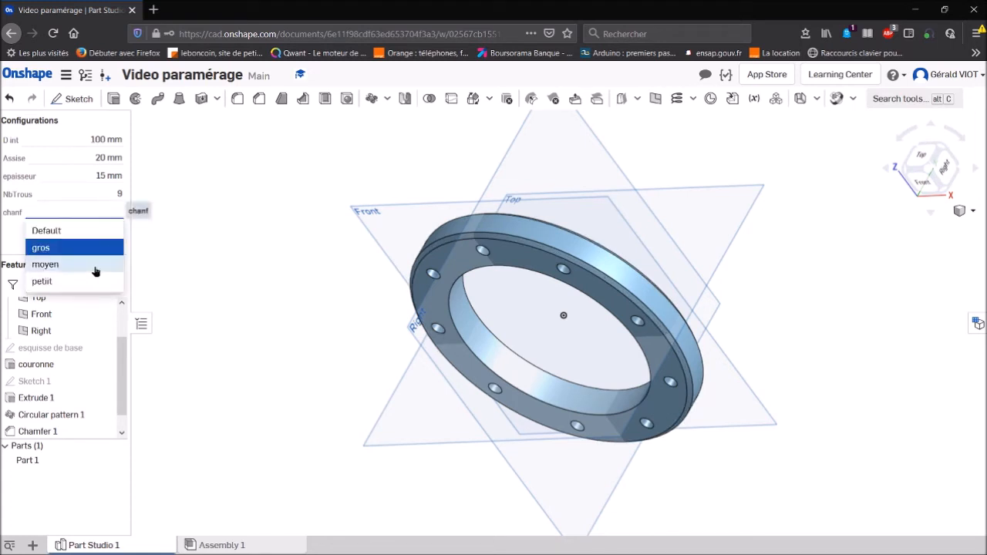
pyautogui.click(47, 281)
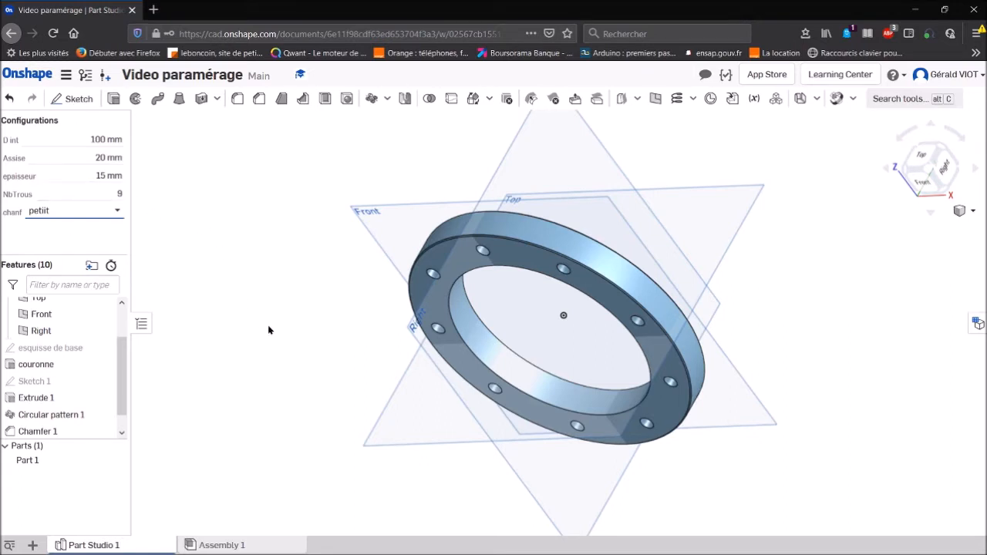
# - Close the current document and create a new one named Flasque demmo video
pyautogui.click(68, 75)
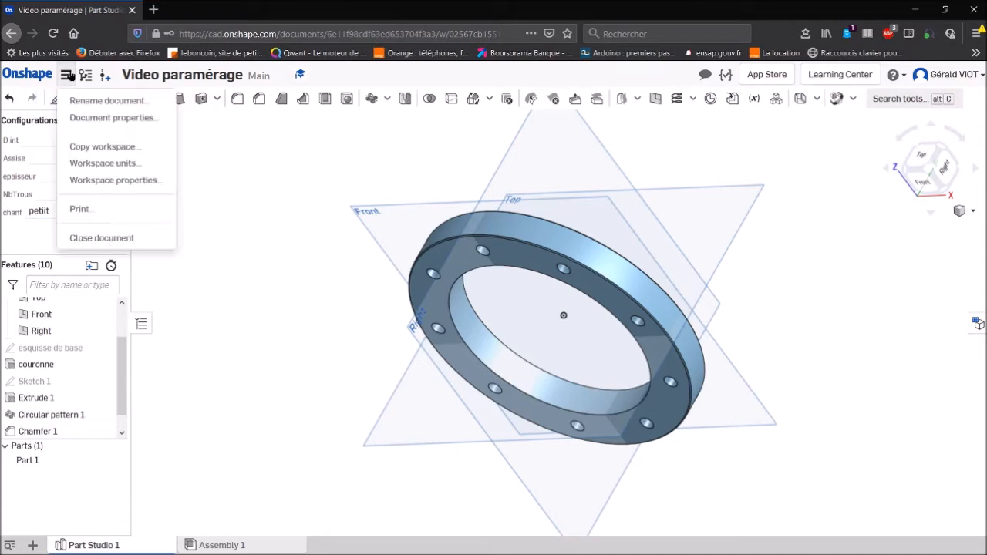
pyautogui.click(103, 238)
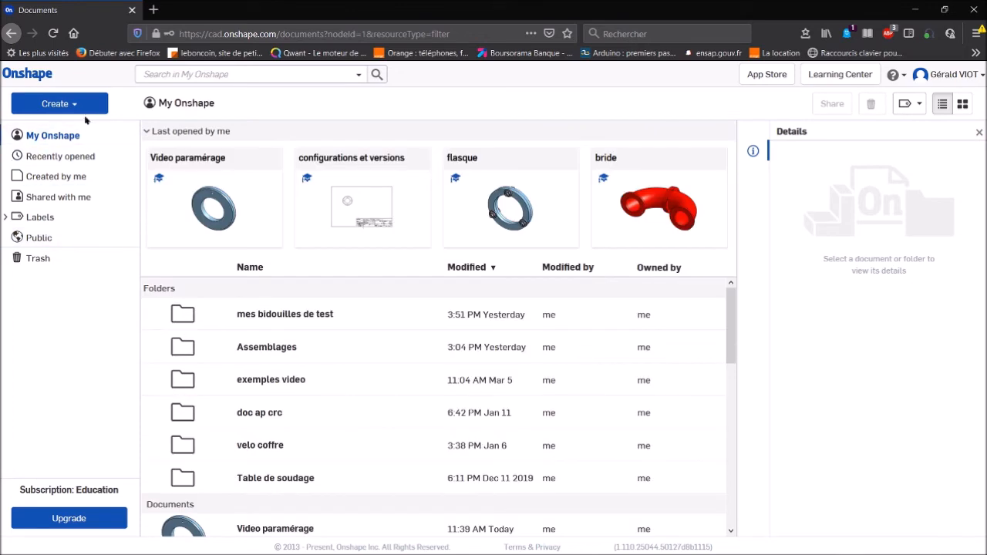
pyautogui.click(83, 112)
pyautogui.moveTo(74, 195)
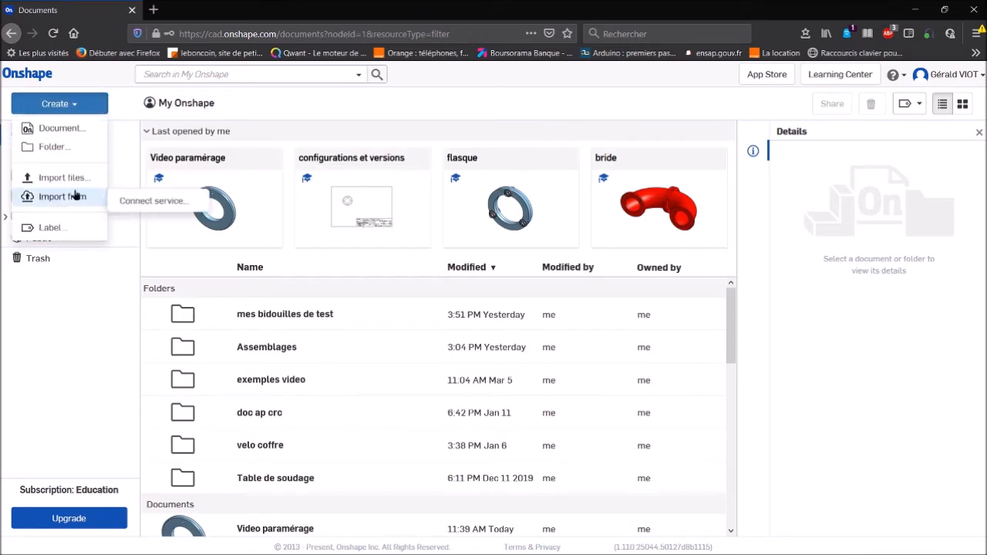
pyautogui.click(66, 129)
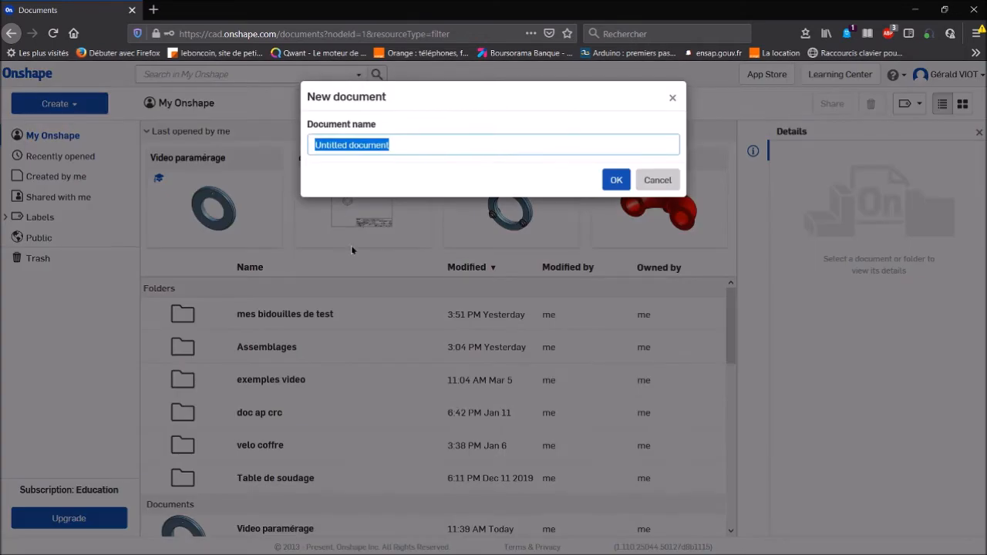
pyautogui.write('Flasque demmo vi')
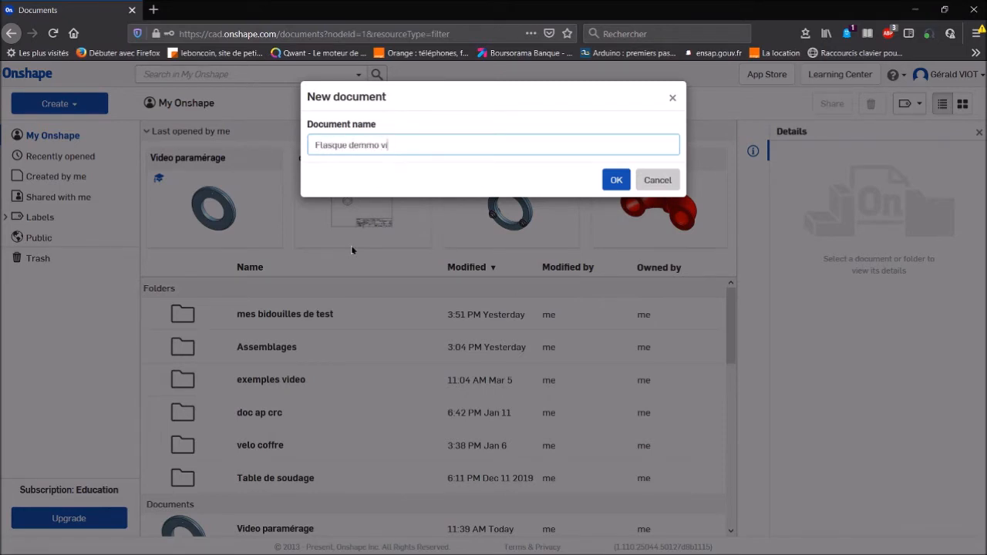
pyautogui.click(616, 180)
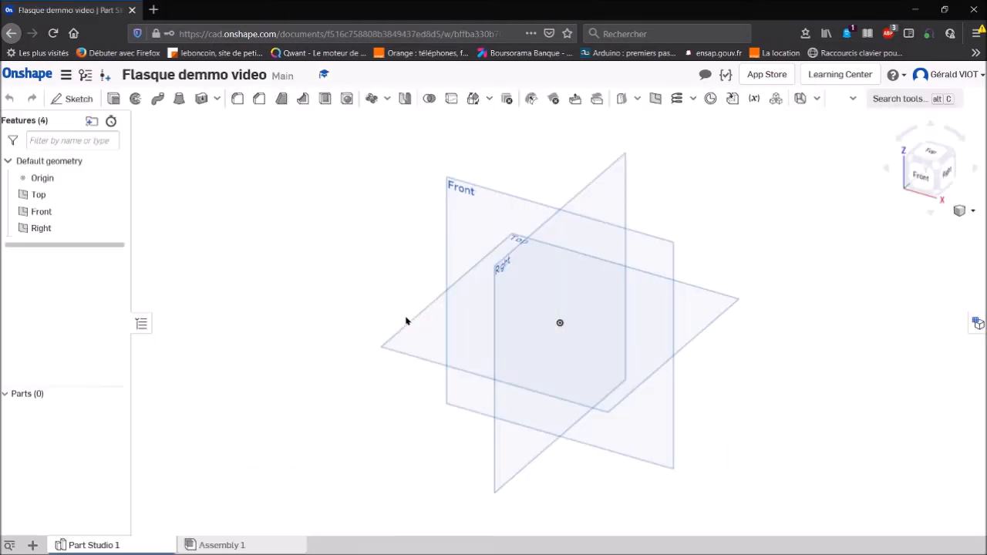
# - Set the workspace units to Millimeter for length and Kilogram for mass
pyautogui.click(66, 74)
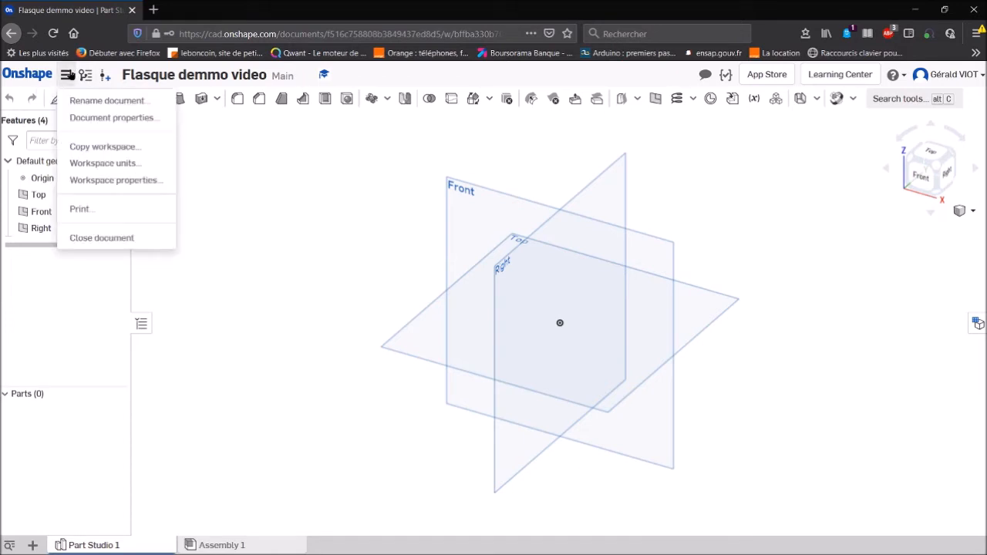
pyautogui.click(131, 164)
pyautogui.click(227, 154)
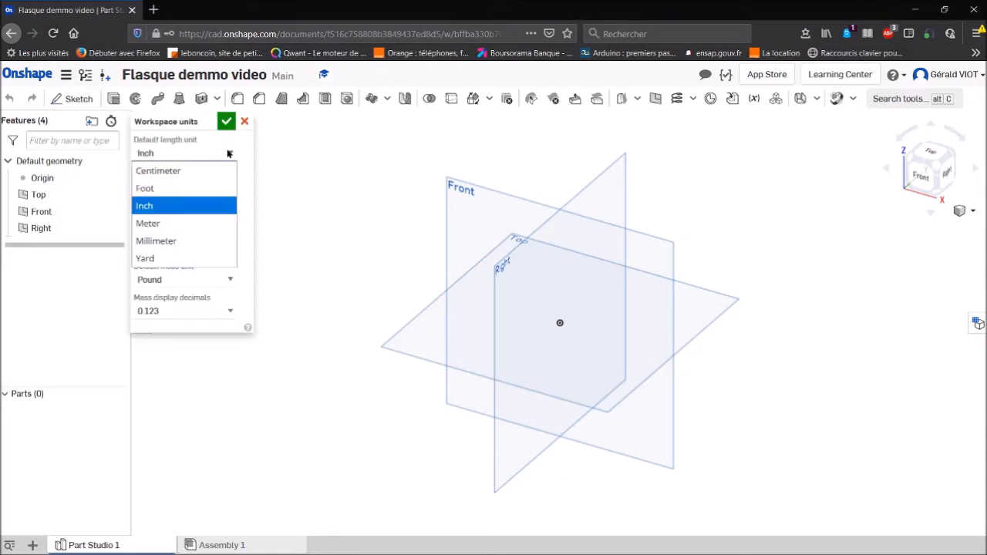
pyautogui.click(206, 239)
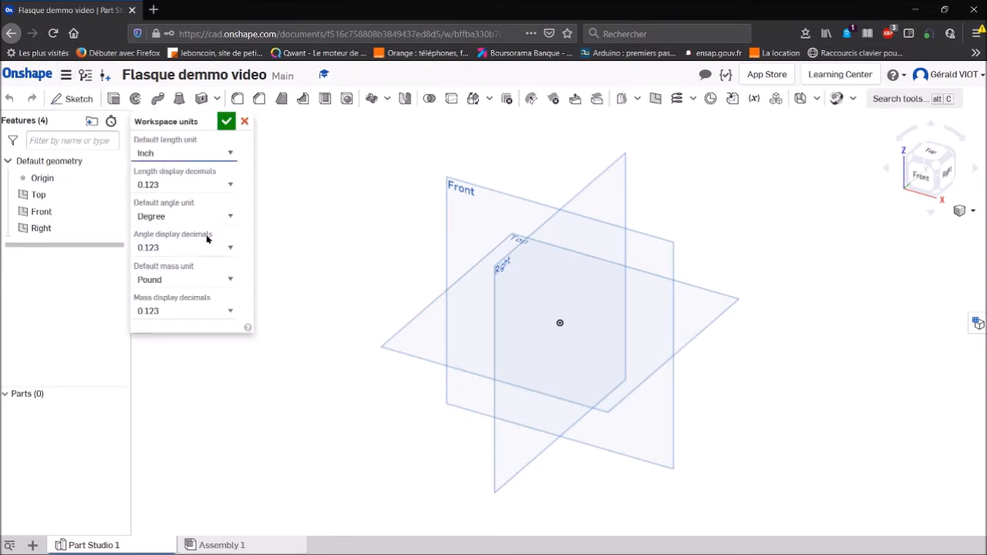
pyautogui.click(220, 279)
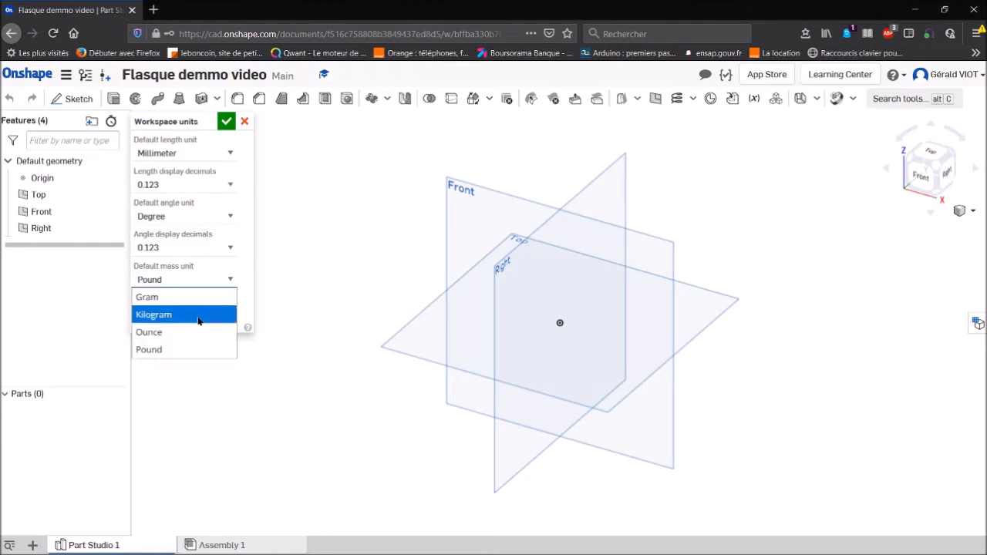
pyautogui.click(192, 314)
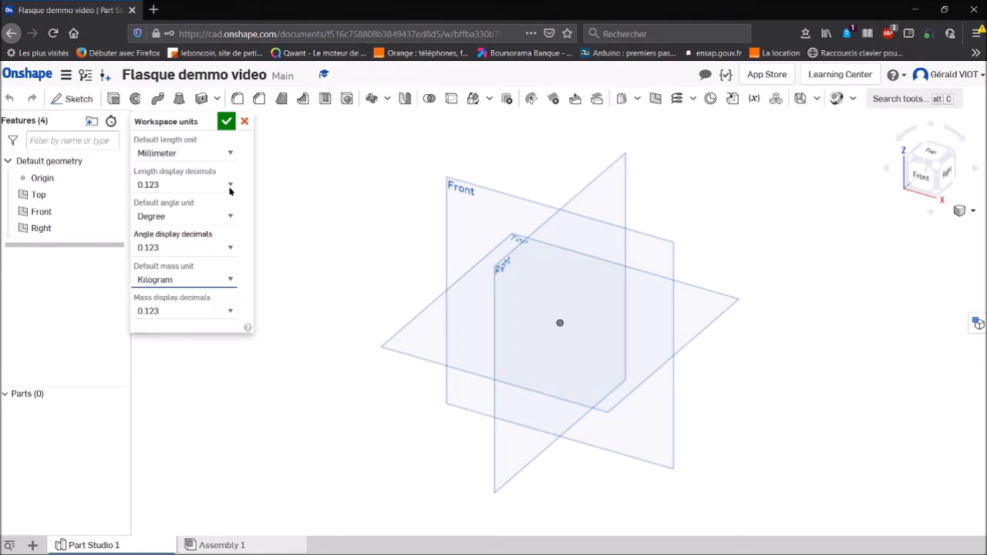
pyautogui.click(226, 121)
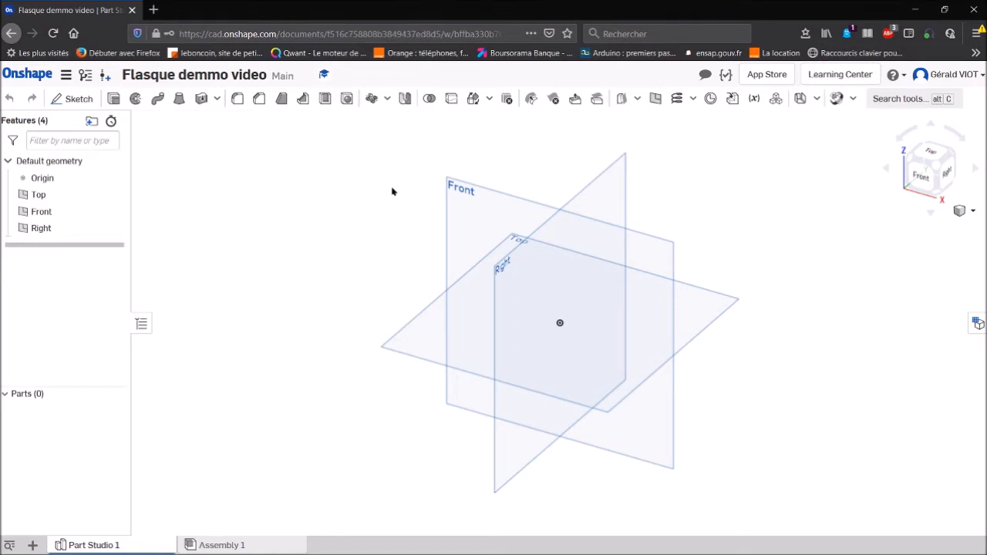
# - Create a sketch on the Front plane, viewed face-on, and name it couronne
pyautogui.click(469, 190)
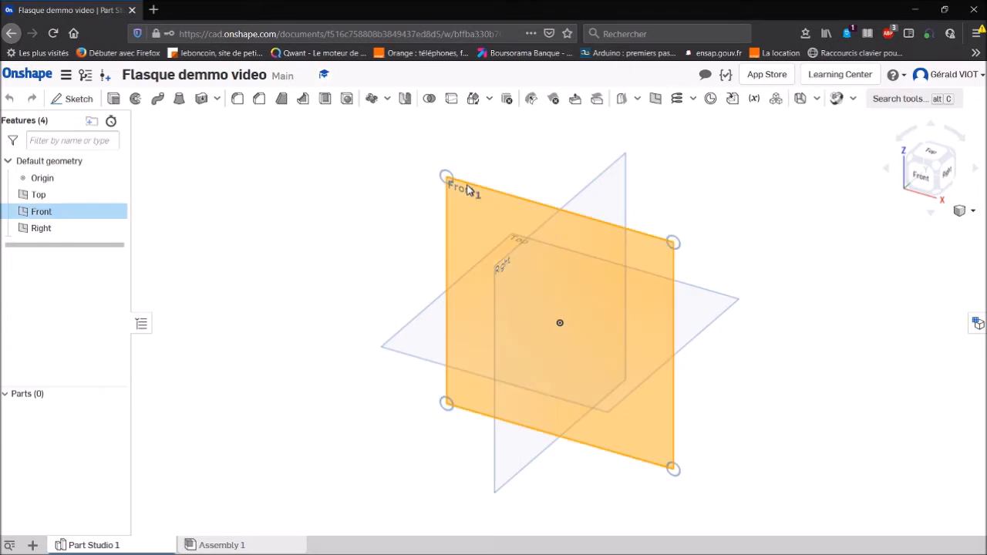
pyautogui.press('n')
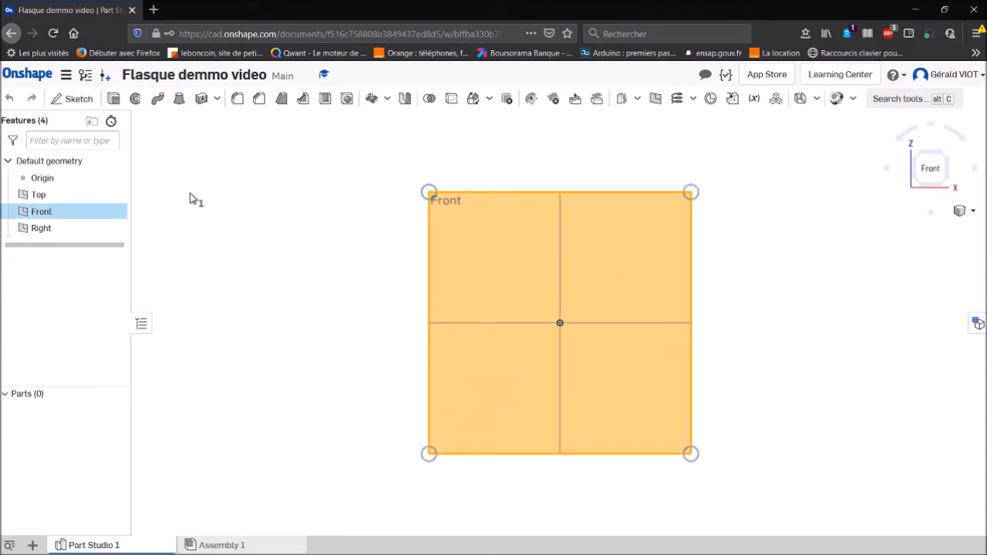
pyautogui.click(77, 102)
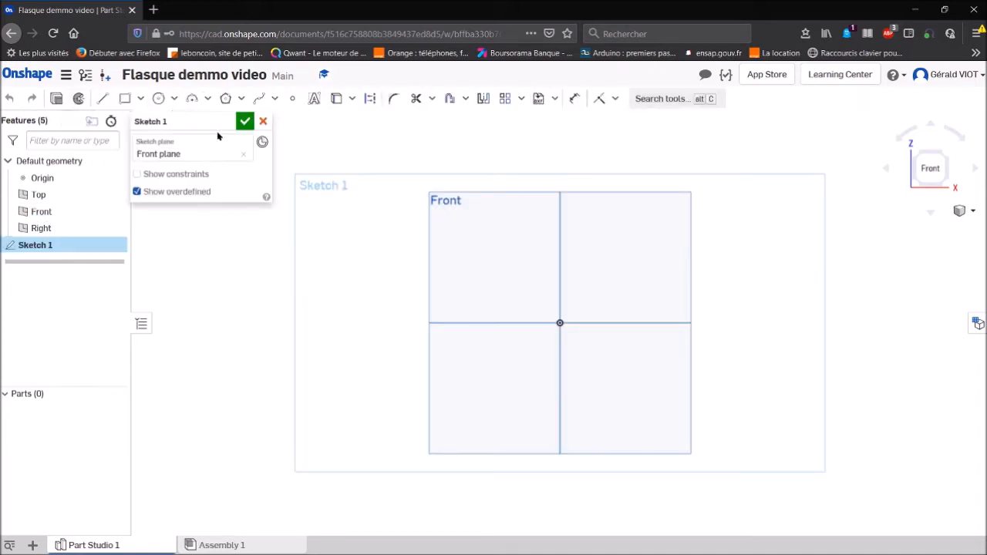
pyautogui.click(227, 123)
pyautogui.write('couronne')
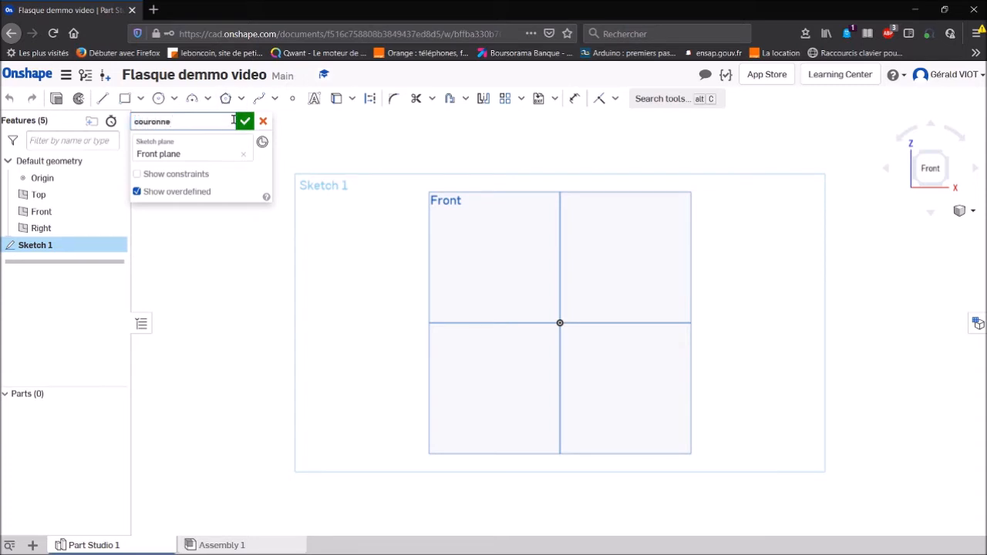
pyautogui.press('Return')
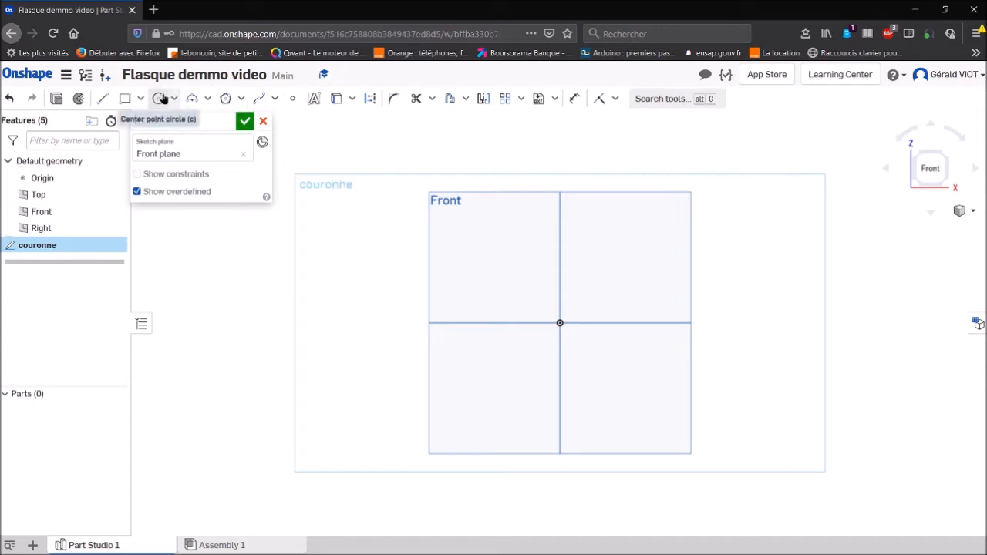
# - Draw a circle about 112 mm in diameter centred near the origin
pyautogui.click(162, 99)
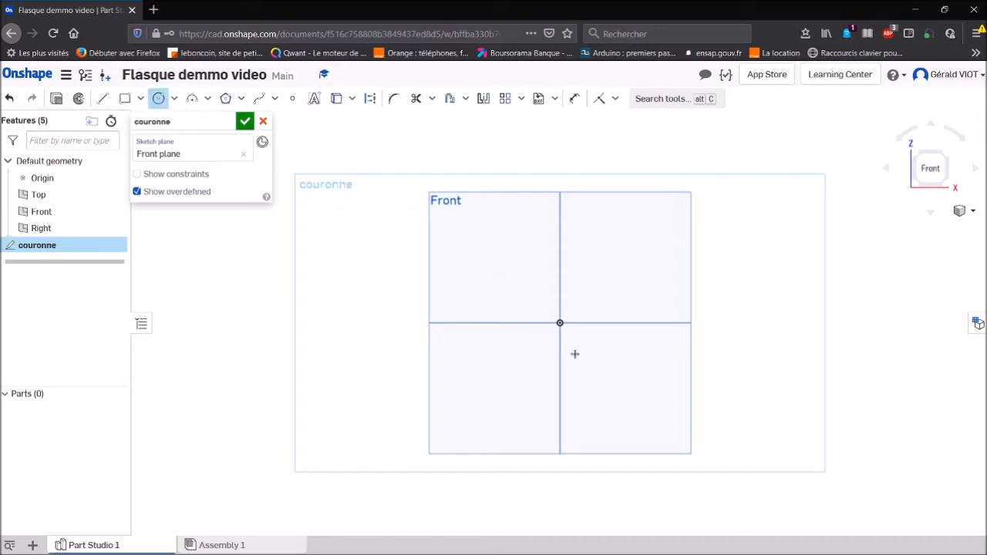
pyautogui.click(562, 324)
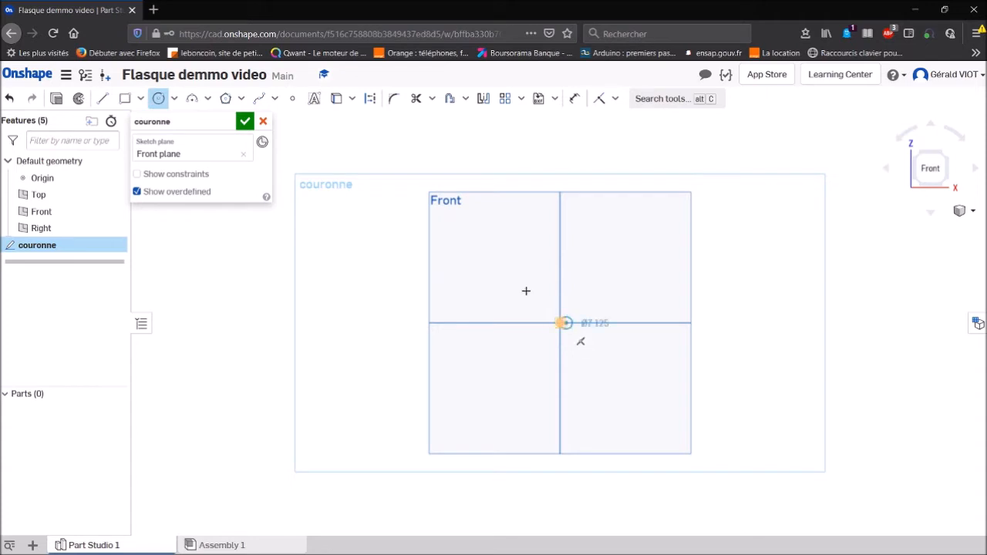
pyautogui.click(487, 265)
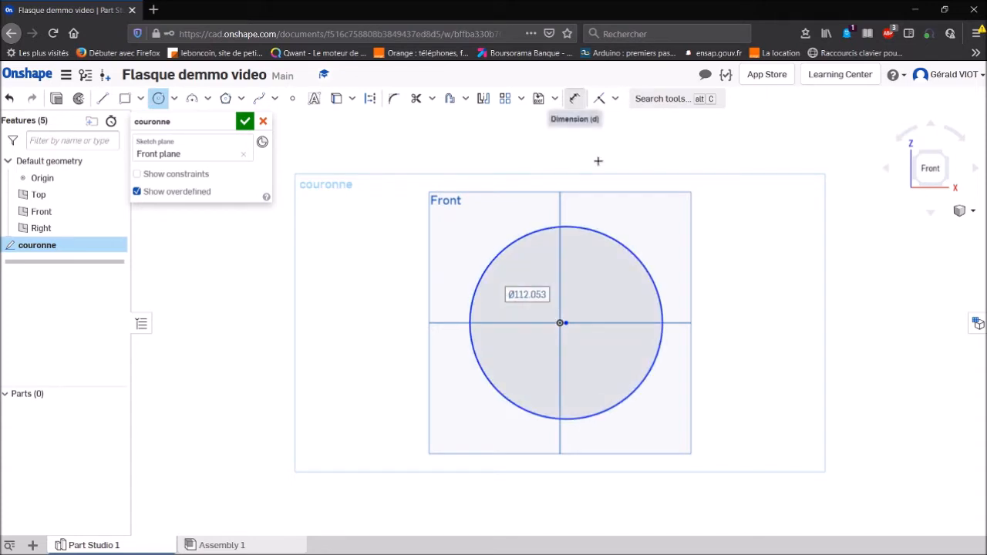
pyautogui.click(651, 278)
pyautogui.press('Escape')
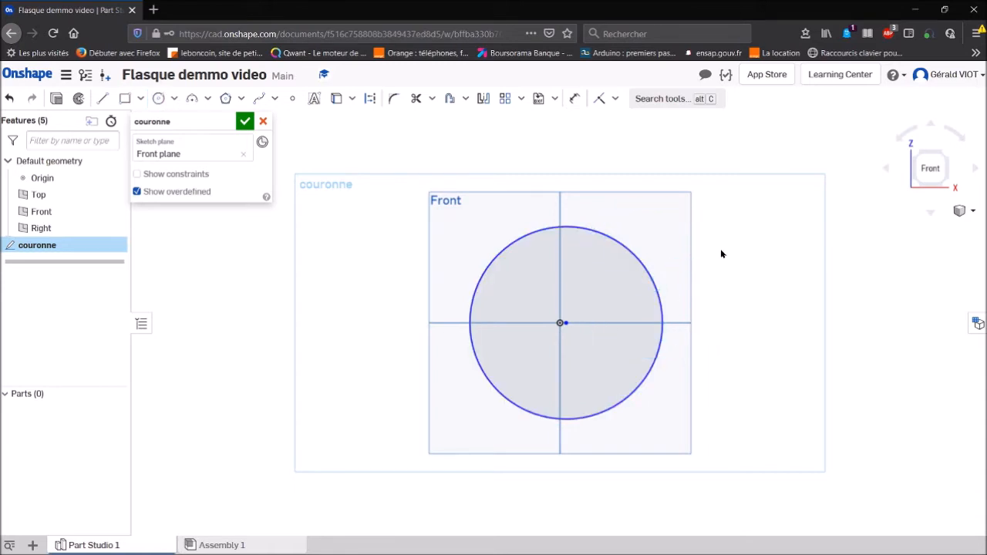
# - Dimension the circle's diameter and set it to 100 mm
pyautogui.click(575, 98)
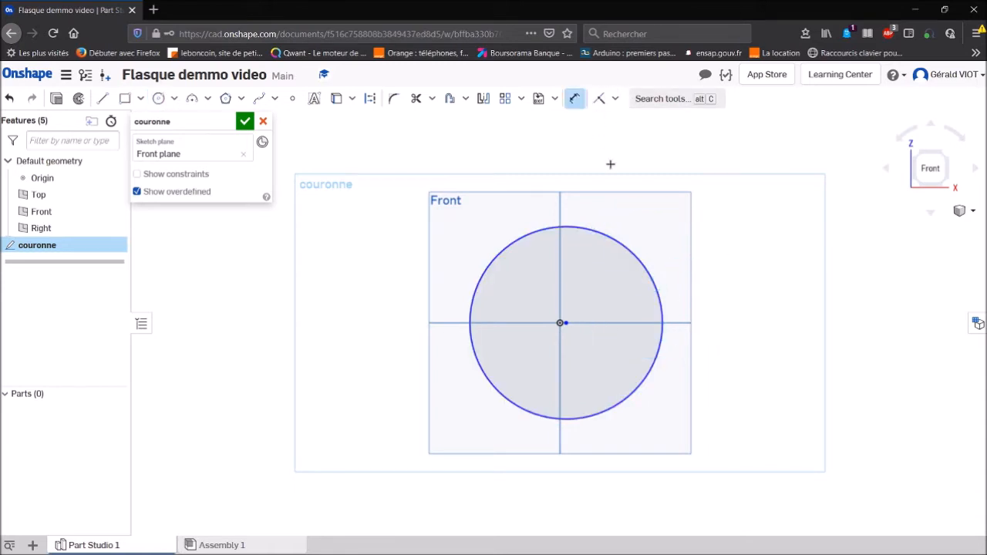
pyautogui.click(644, 266)
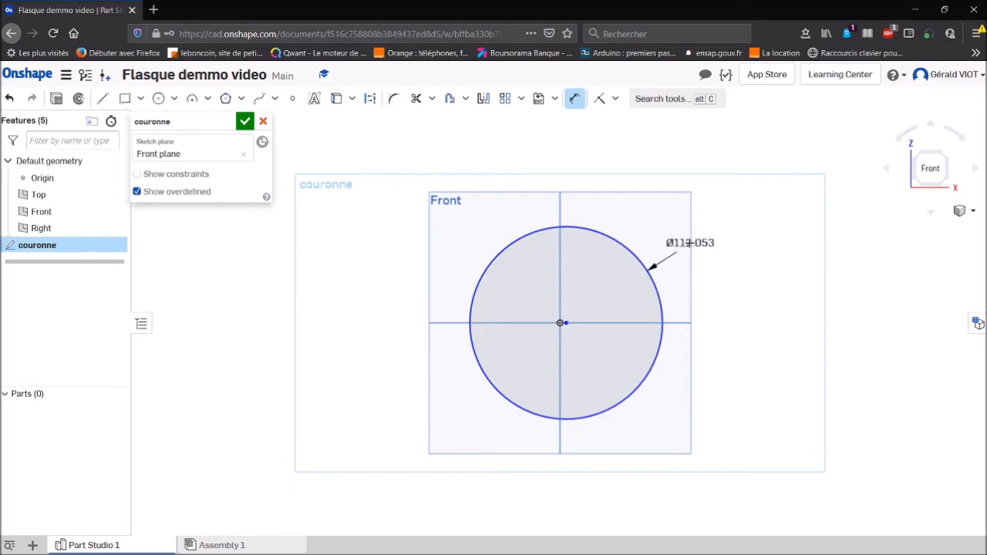
pyautogui.click(690, 242)
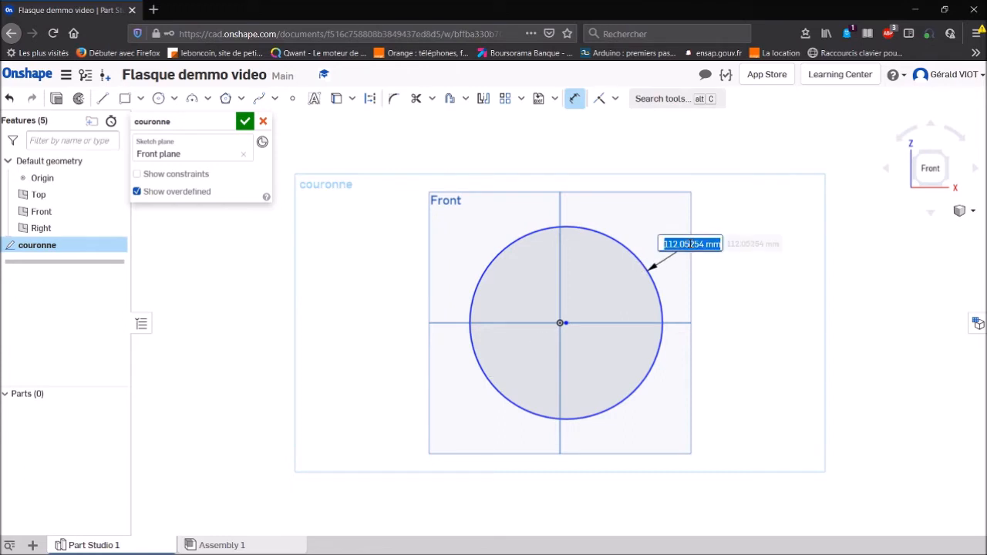
pyautogui.write('100')
pyautogui.press('Return')
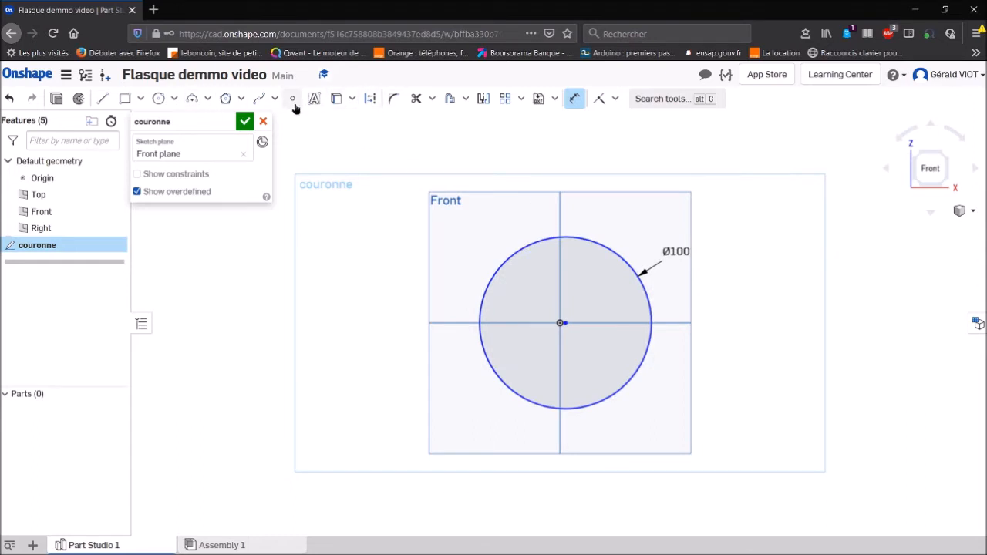
# - Offset the 100 mm circle outward by 20 mm and finish the couronne sketch
pyautogui.click(449, 99)
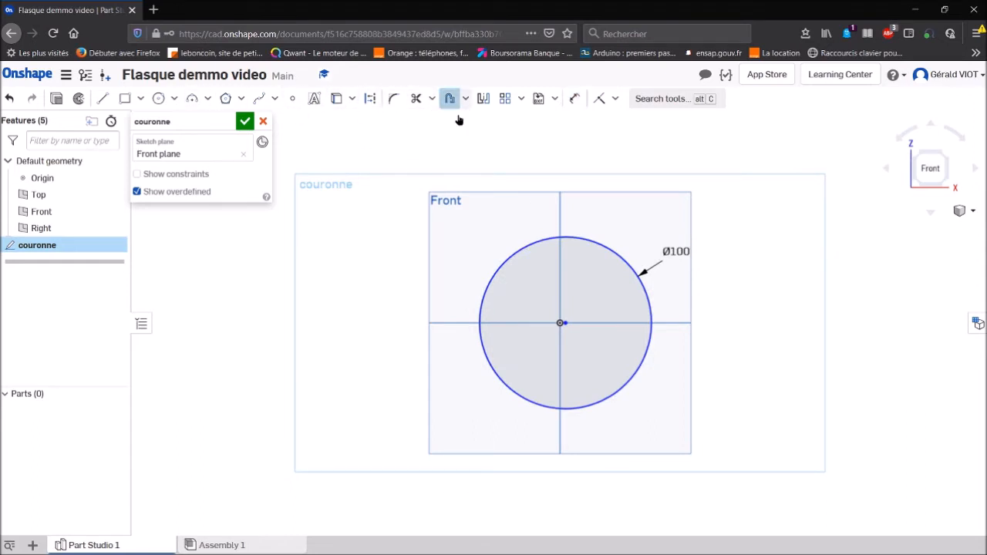
pyautogui.click(511, 256)
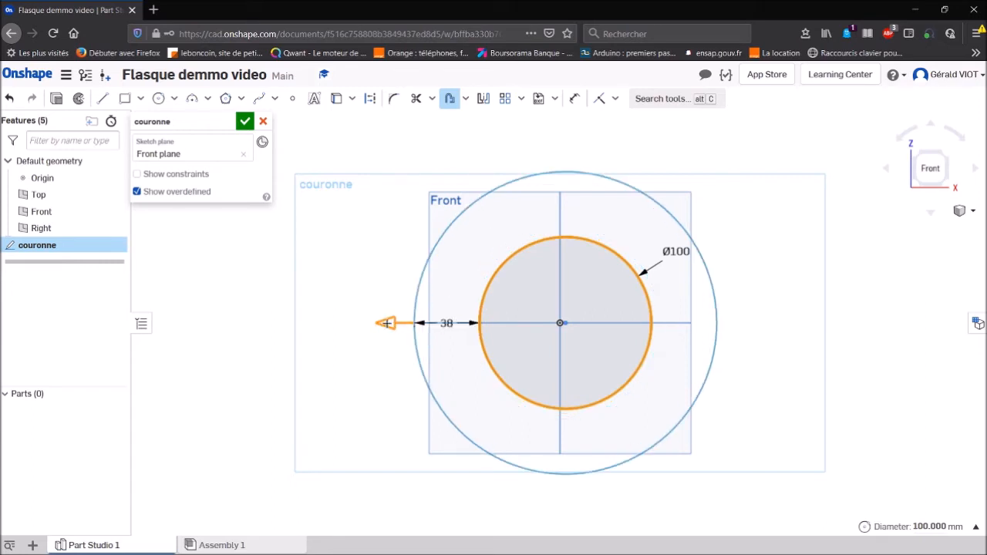
pyautogui.click(448, 324)
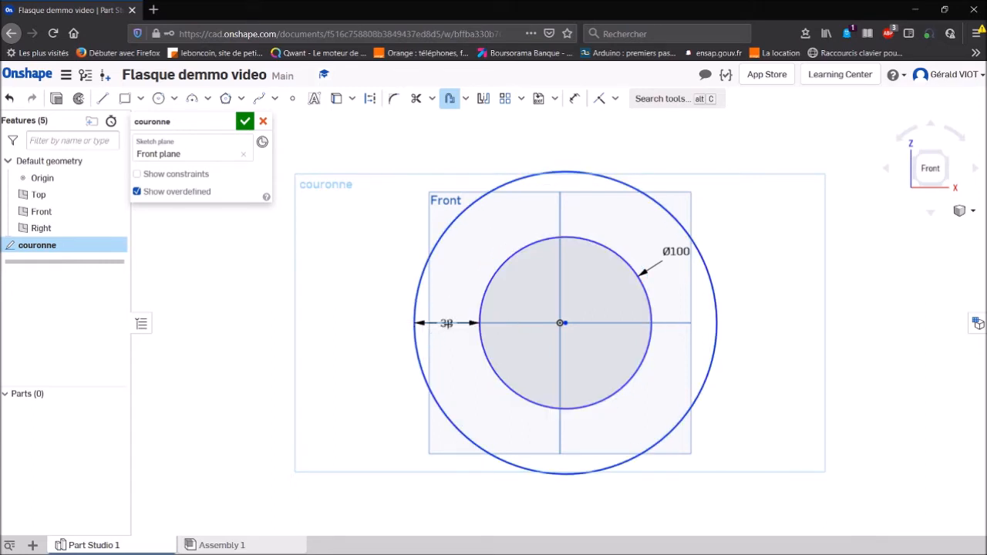
pyautogui.write('20')
pyautogui.press('Return')
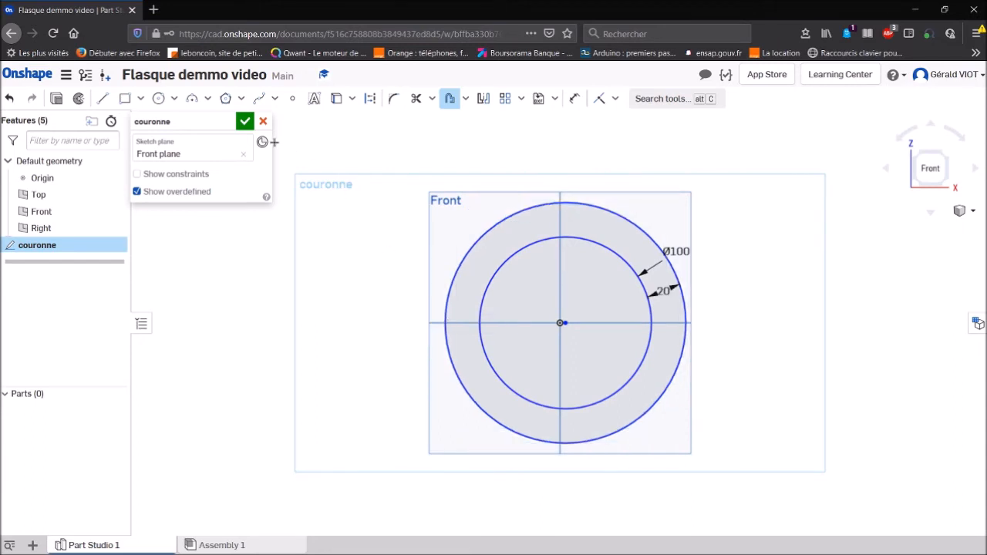
pyautogui.click(245, 121)
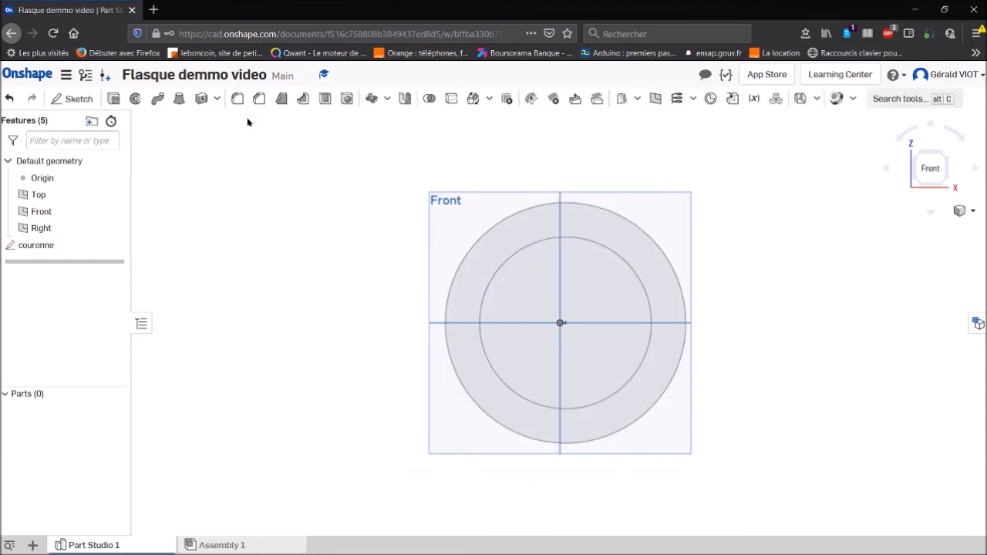
# - Extrude the ring region between the two circles 10 mm as a new solid named Extrude couronne
pyautogui.click(113, 99)
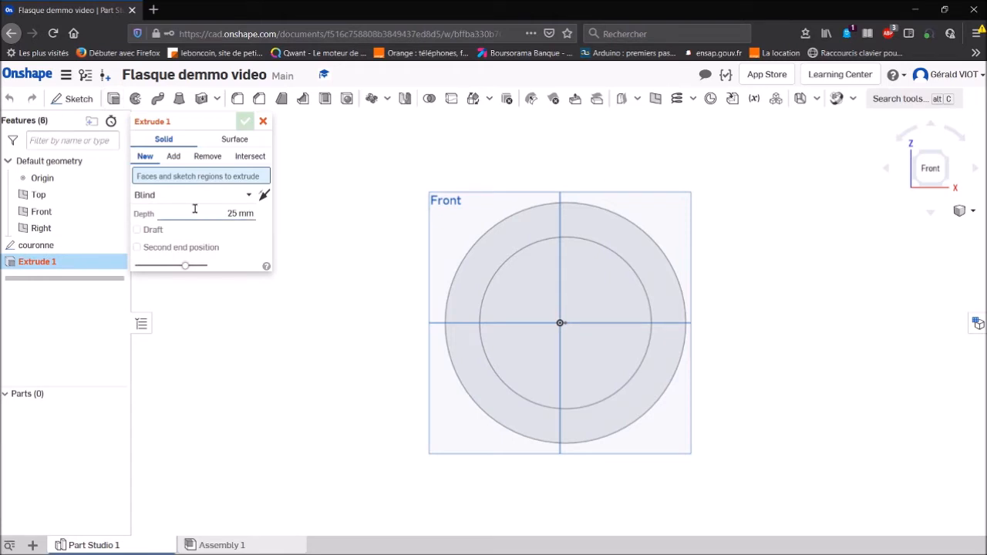
pyautogui.click(502, 252)
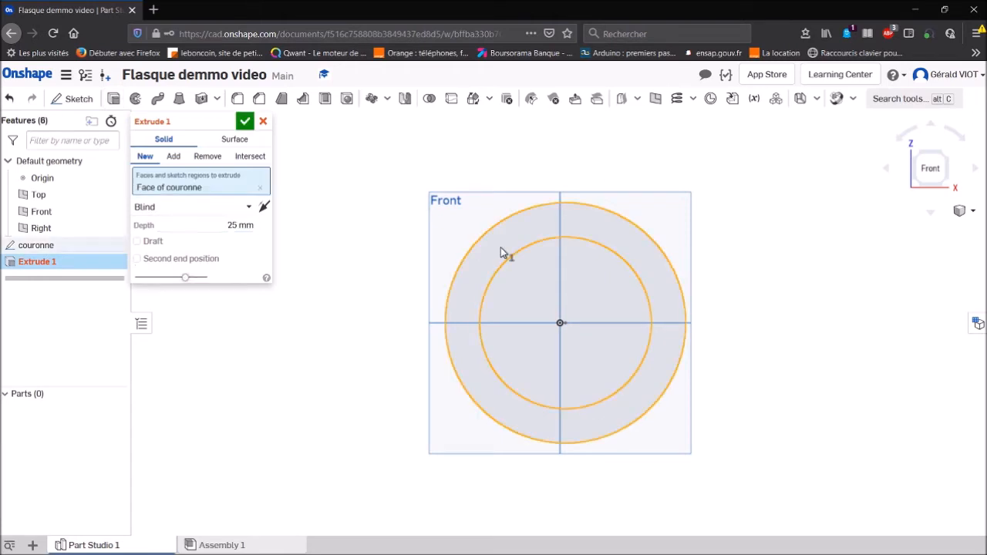
pyautogui.click(205, 224)
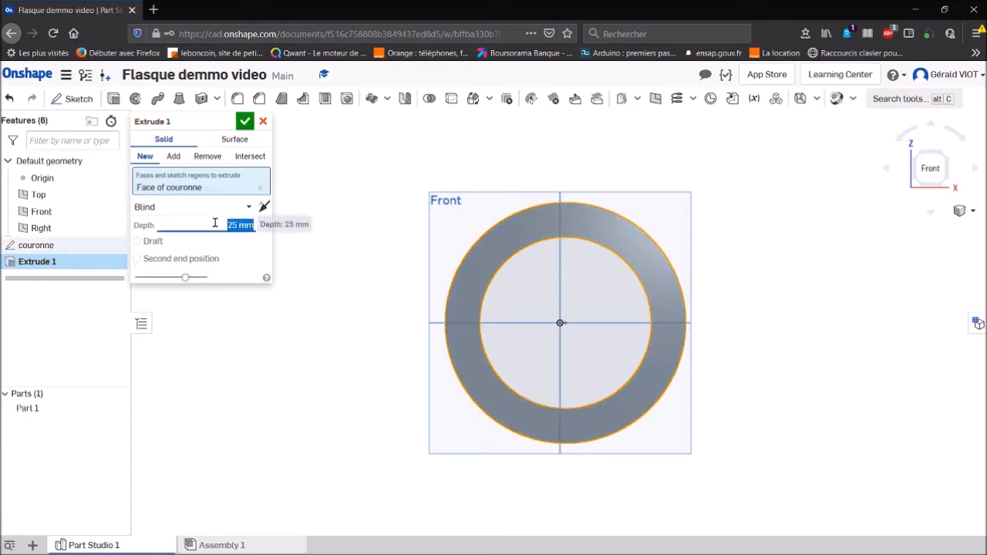
pyautogui.write('10')
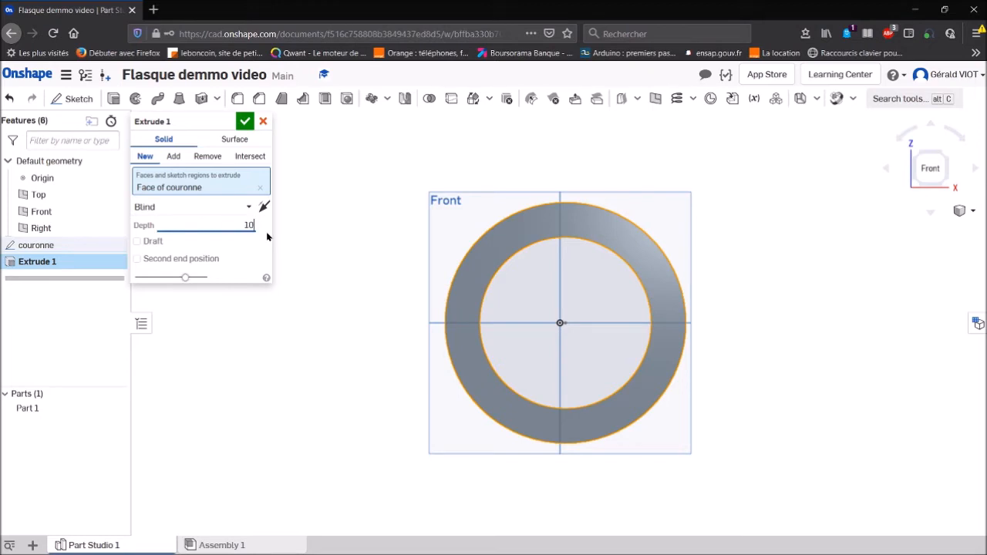
pyautogui.click(227, 123)
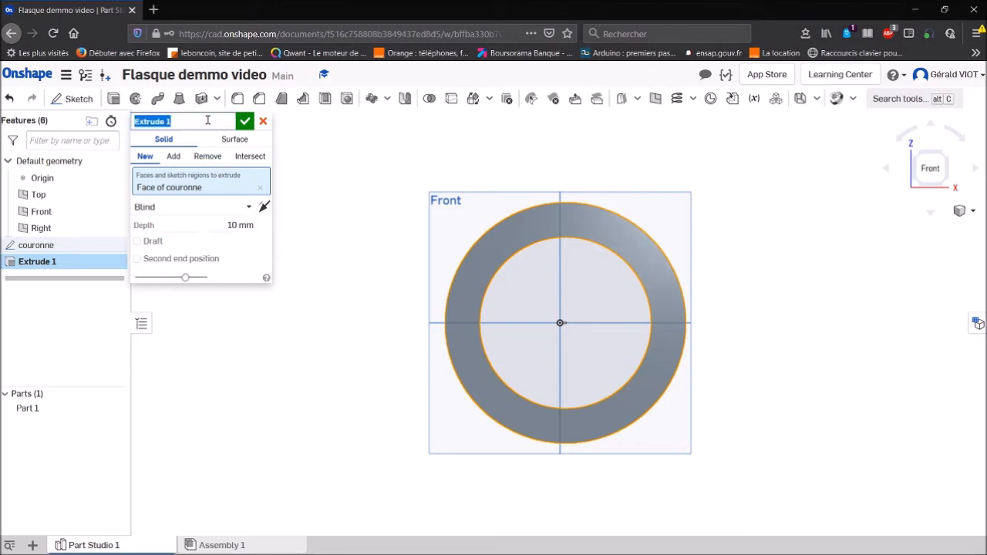
pyautogui.click(207, 120)
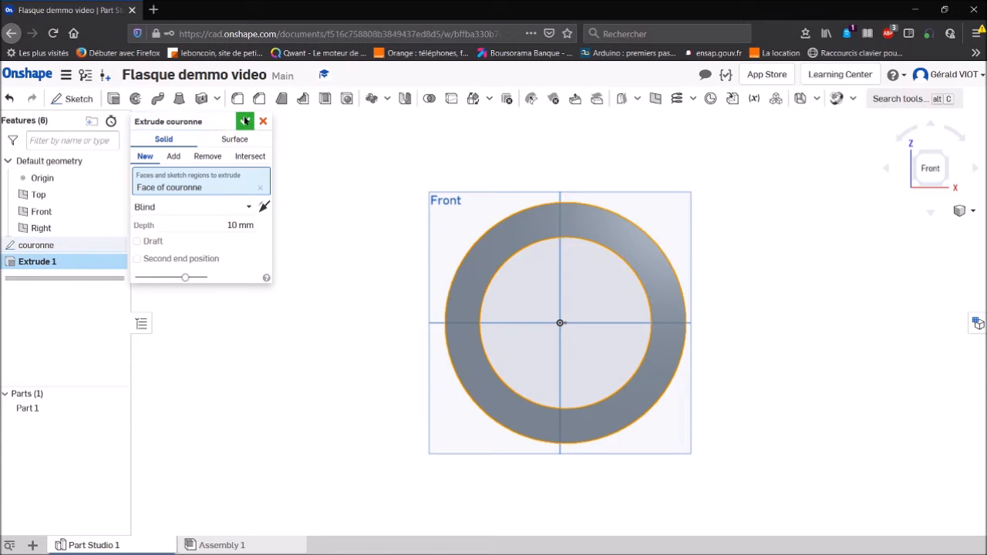
pyautogui.click(244, 121)
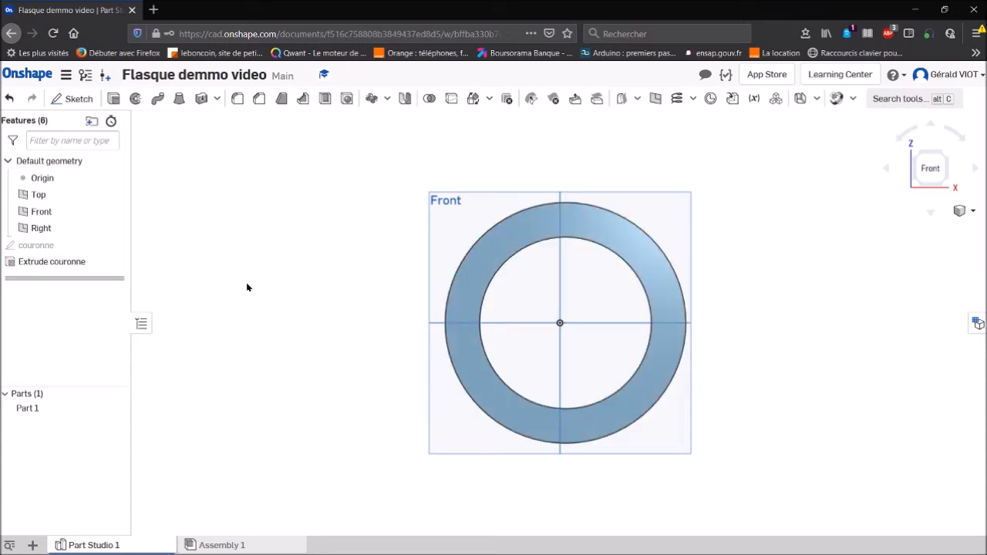
# - Create a sketch on the ring's front face and name it trou
pyautogui.click(520, 224)
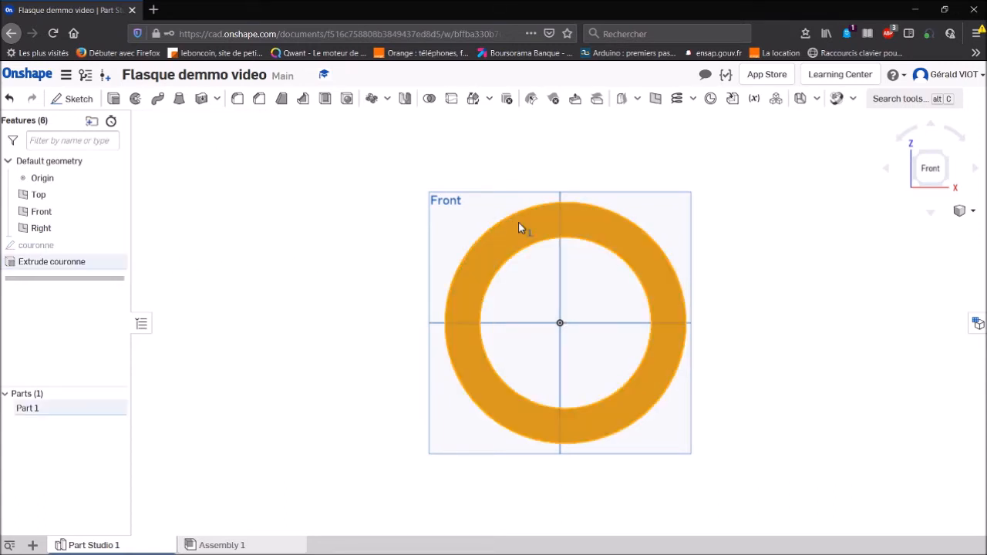
pyautogui.click(69, 98)
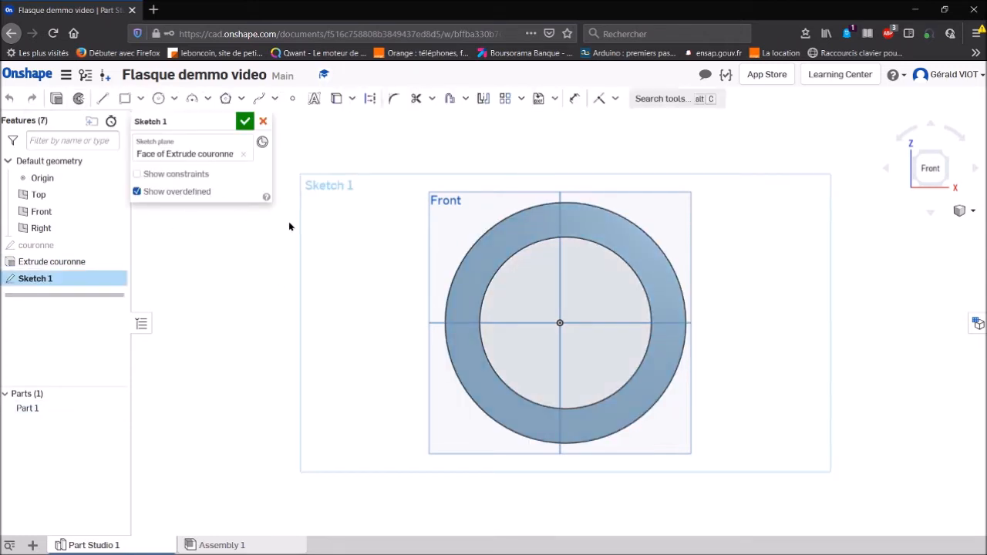
pyautogui.click(227, 123)
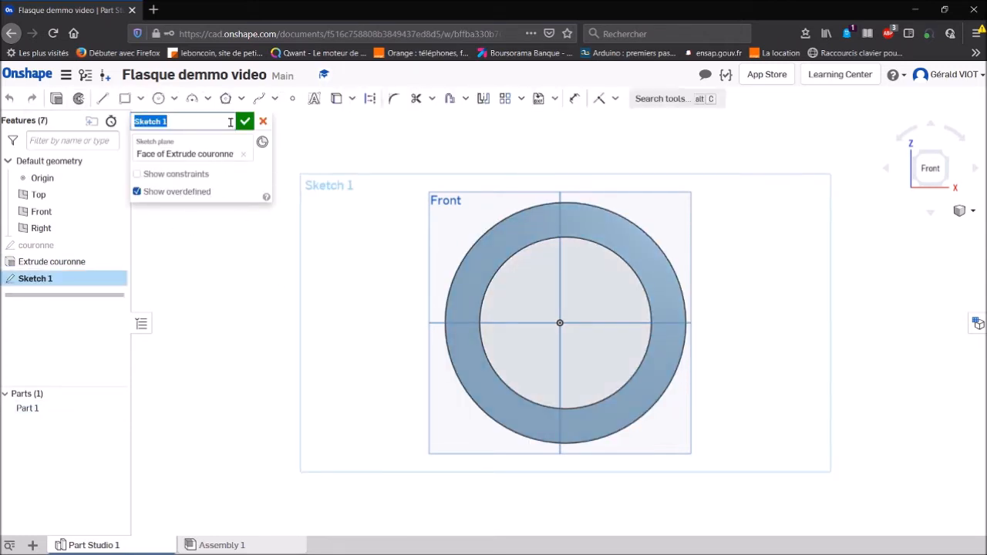
pyautogui.write('trou')
# - Draw a vertical construction line about 20 mm long across the upper part of the ring, from its inner to its outer edge
pyautogui.click(370, 100)
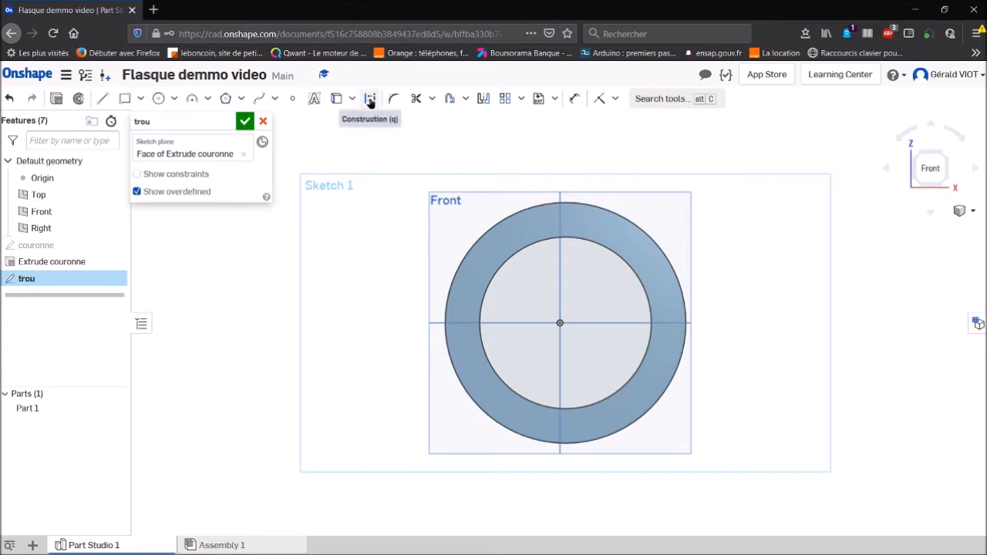
pyautogui.click(102, 99)
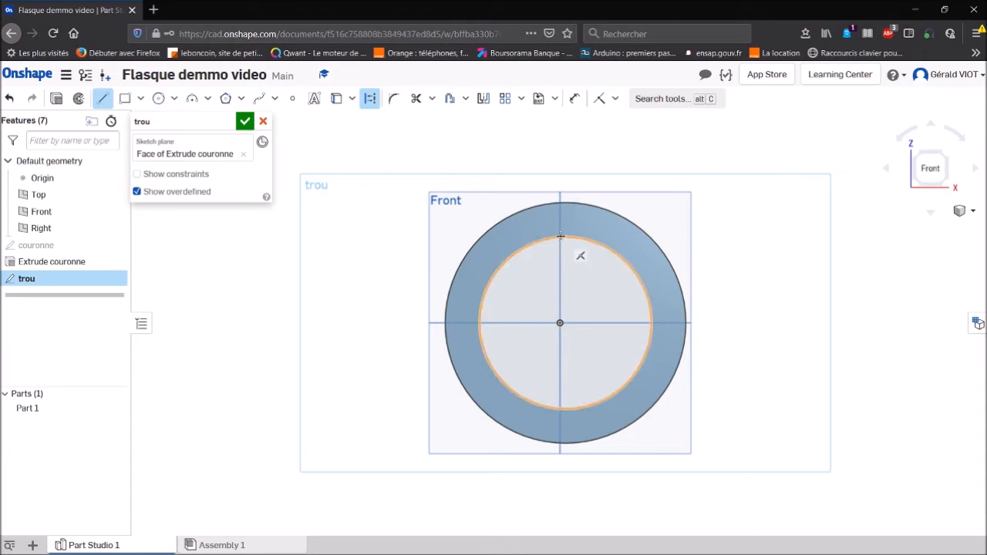
pyautogui.click(560, 237)
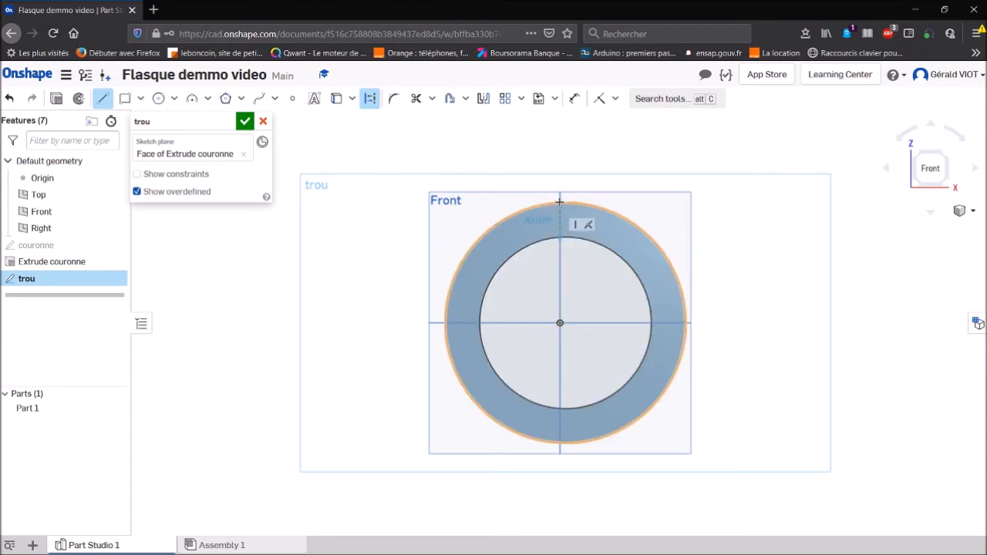
pyautogui.click(558, 202)
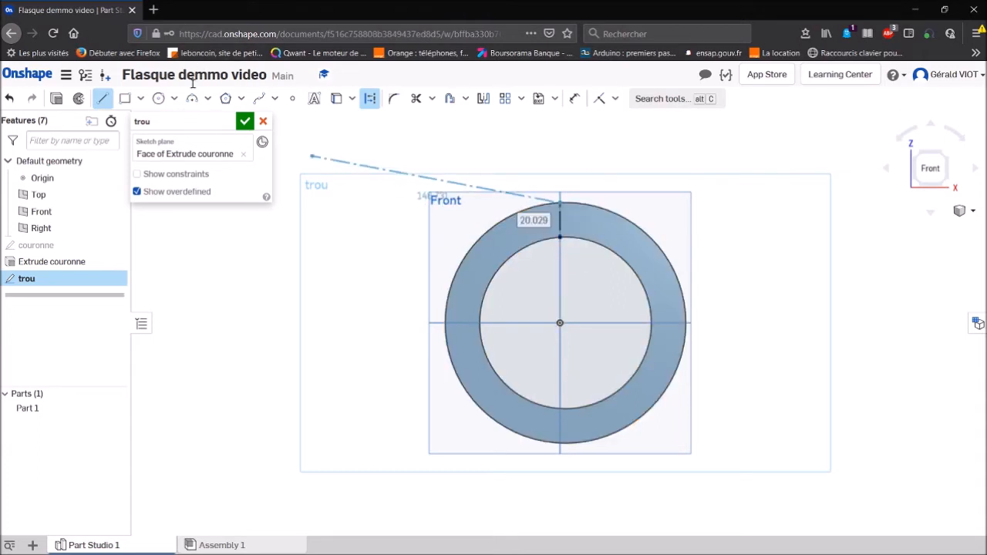
# - Draw a circle about 15.5 mm in diameter at the construction line's midpoint and convert it to regular geometry
pyautogui.click(160, 98)
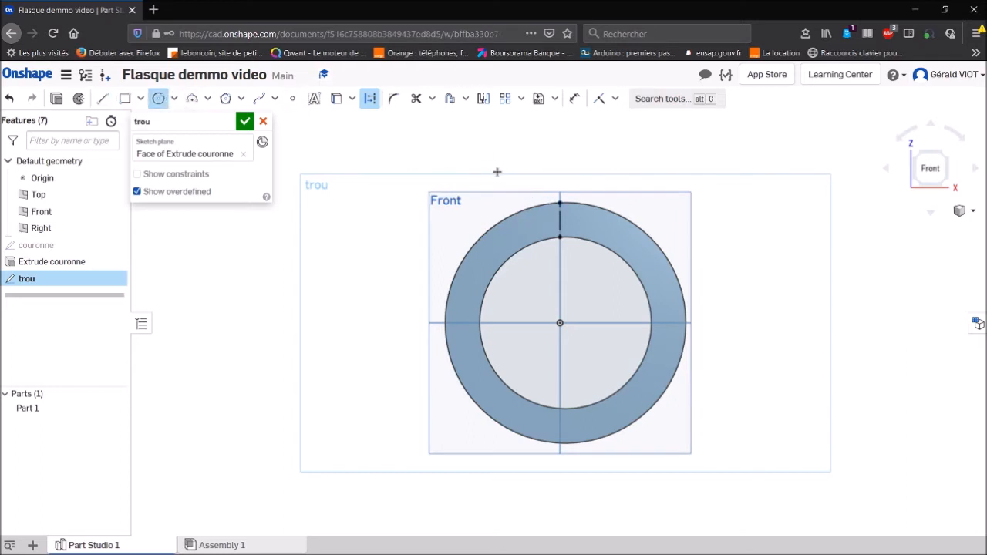
pyautogui.click(565, 222)
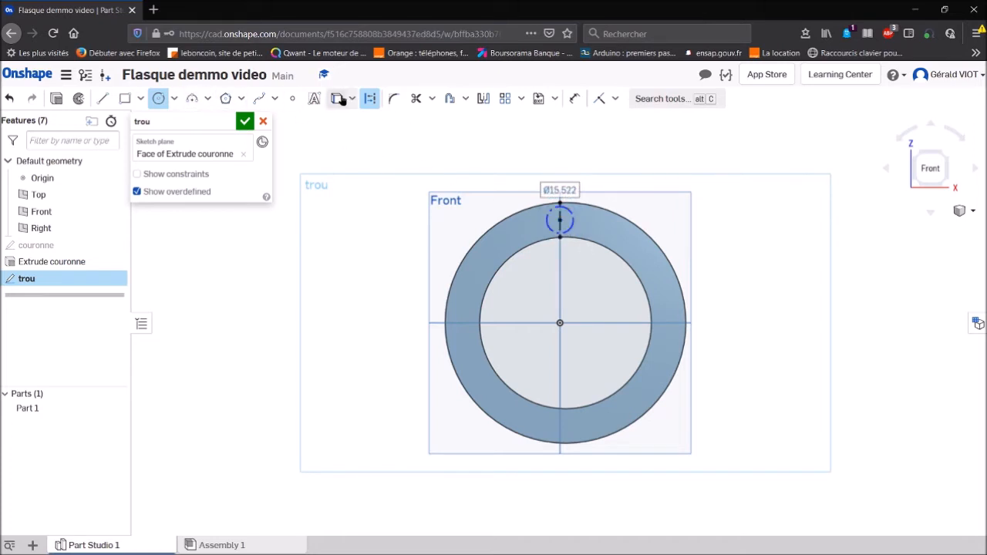
pyautogui.click(369, 98)
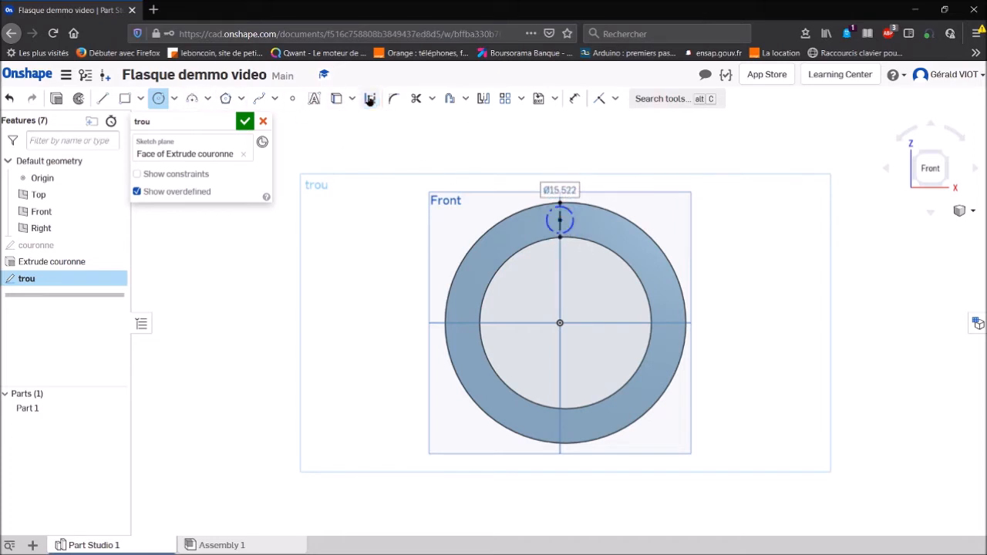
pyautogui.click(548, 228)
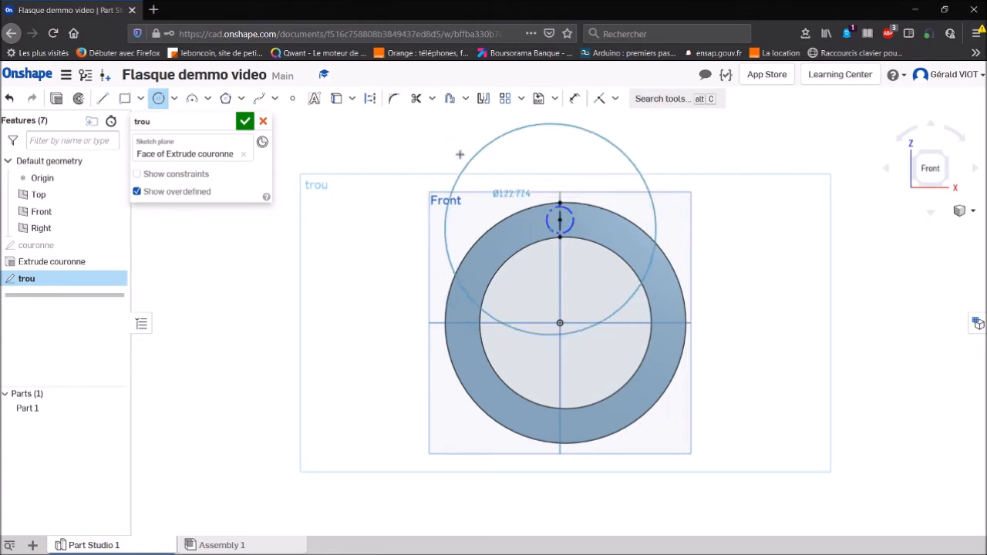
pyautogui.press('Escape')
pyautogui.click(369, 99)
pyautogui.click(556, 217)
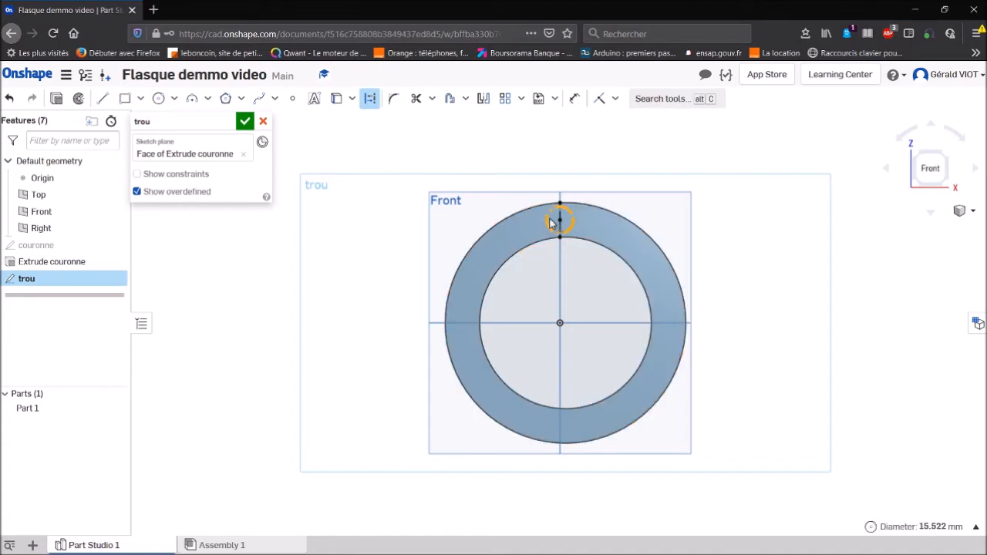
pyautogui.click(370, 100)
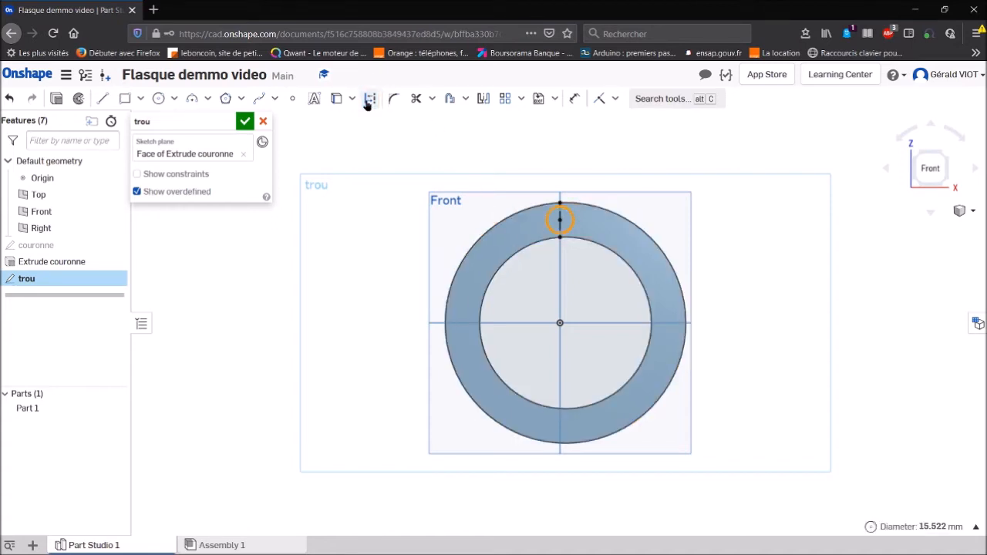
# - Dimension the small circle on the ring and set its diameter to 10 mm
pyautogui.click(574, 100)
pyautogui.click(568, 222)
pyautogui.click(628, 171)
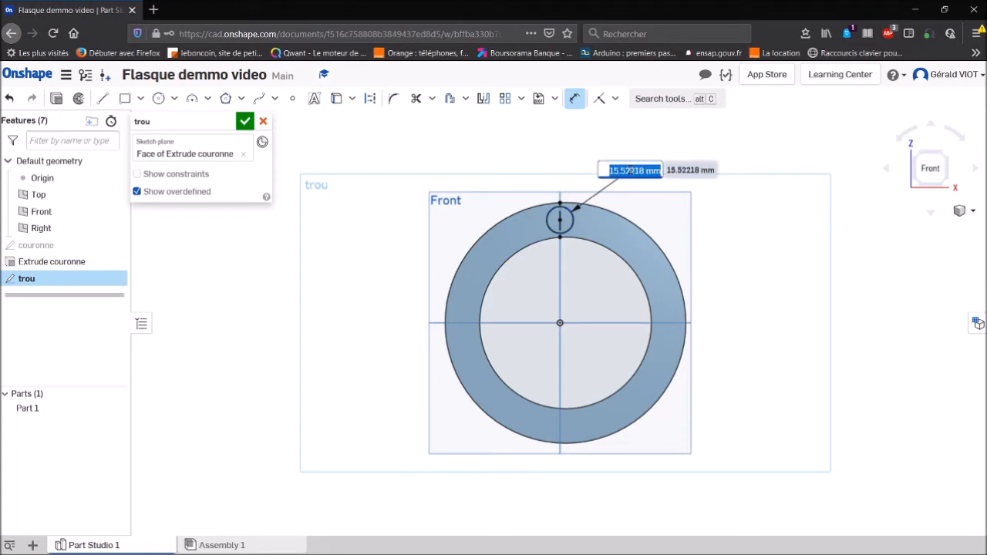
pyautogui.write('10')
pyautogui.press('Return')
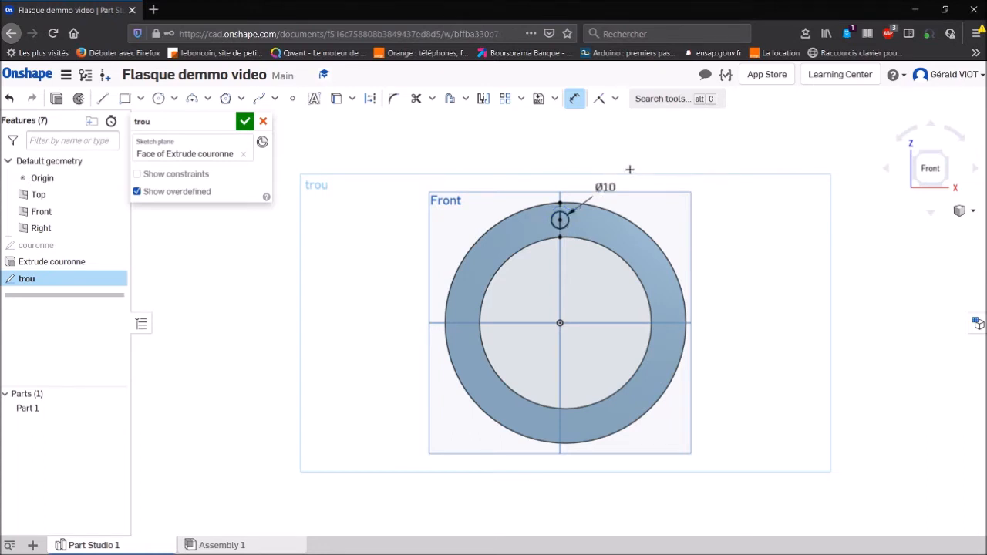
# - Finish the trou sketch and extrude its circle as a Remove cut through the ring, with the end type Up to next
pyautogui.click(244, 120)
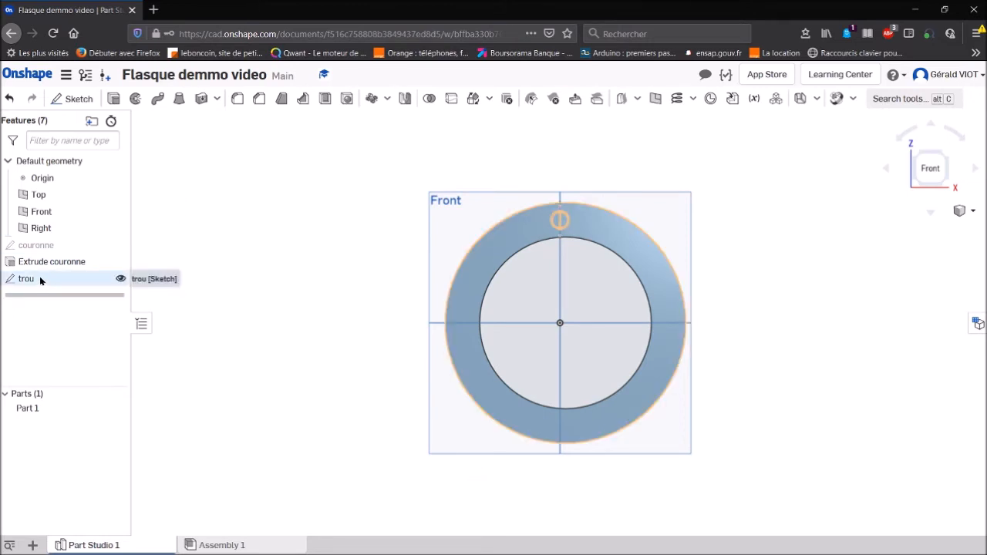
pyautogui.click(114, 99)
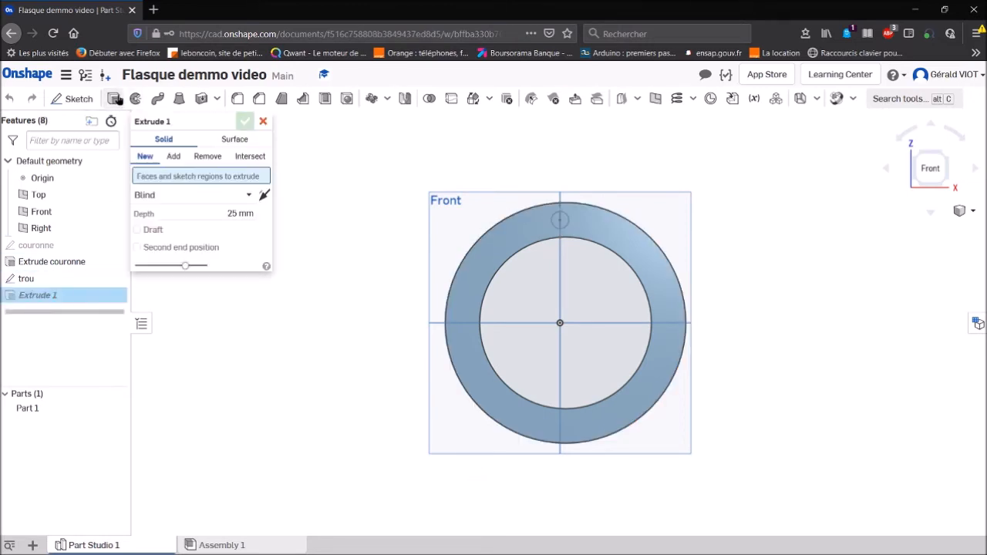
pyautogui.click(207, 157)
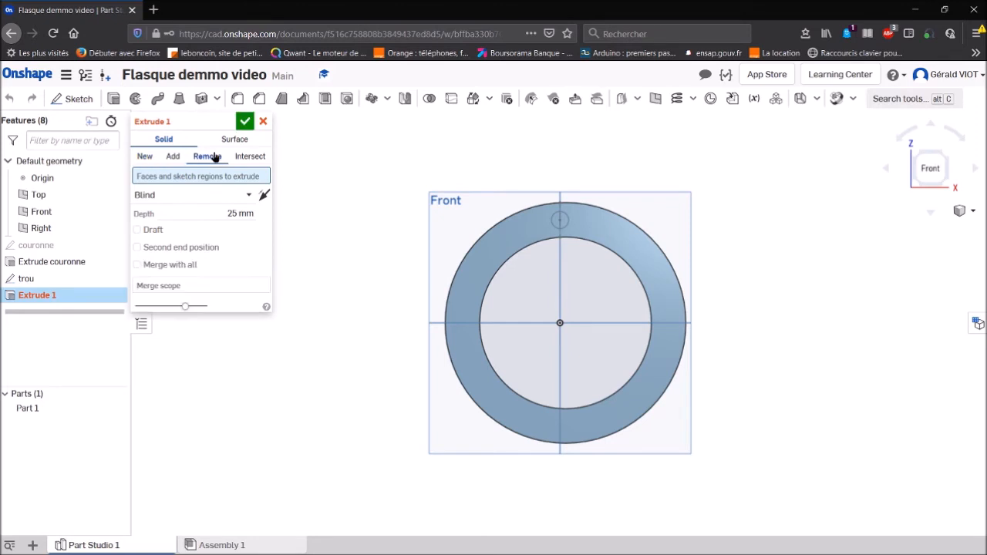
pyautogui.click(559, 221)
pyautogui.moveTo(557, 221); pyautogui.dragTo(477, 303, button='right')
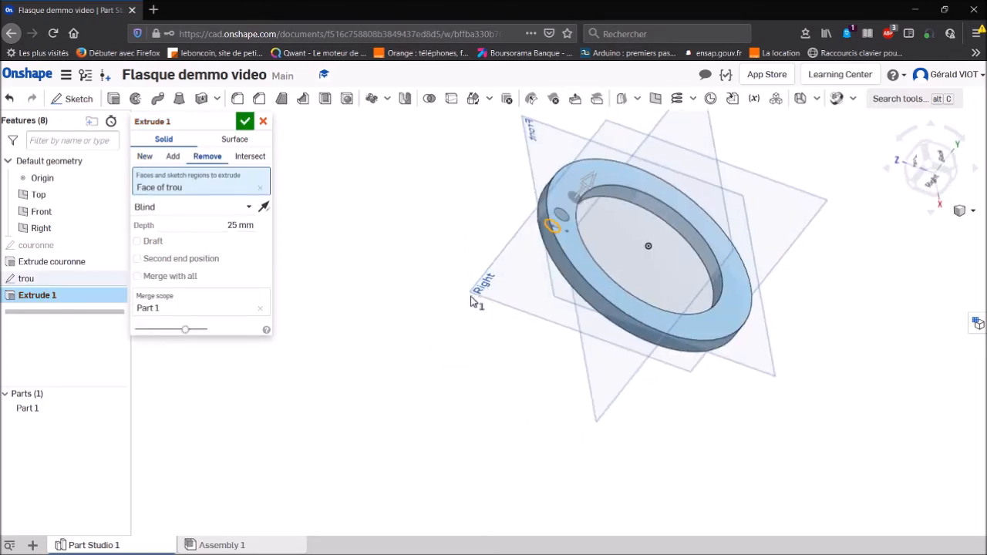
pyautogui.click(247, 207)
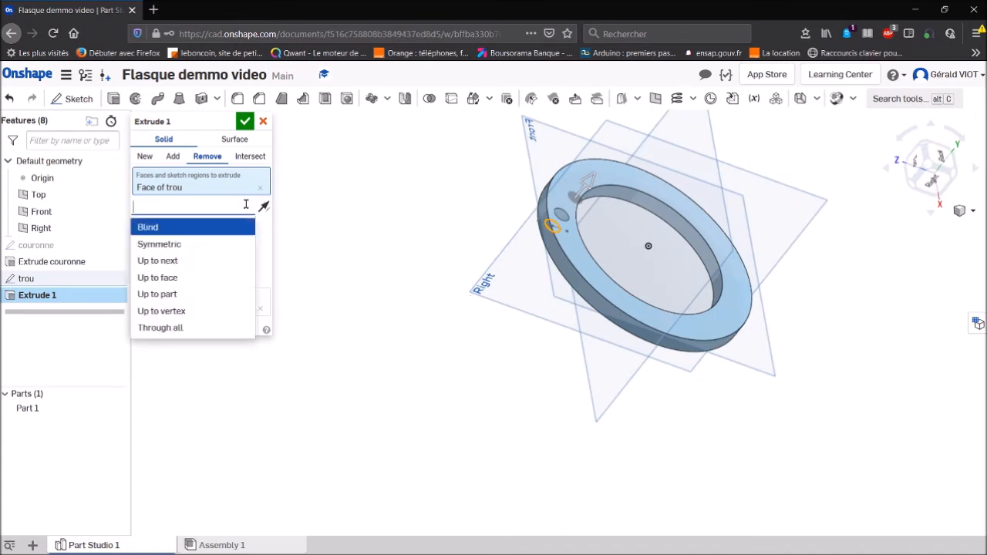
pyautogui.click(230, 260)
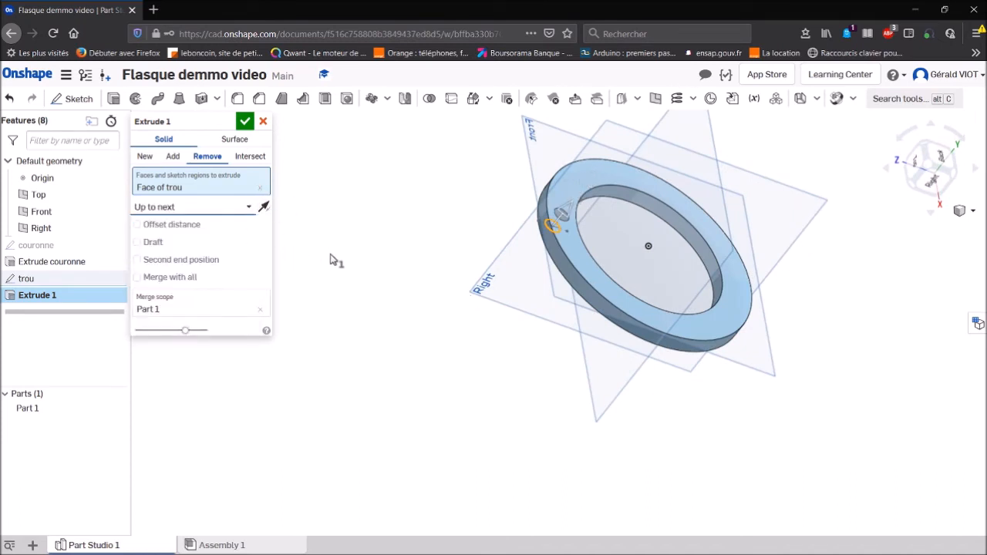
pyautogui.click(245, 122)
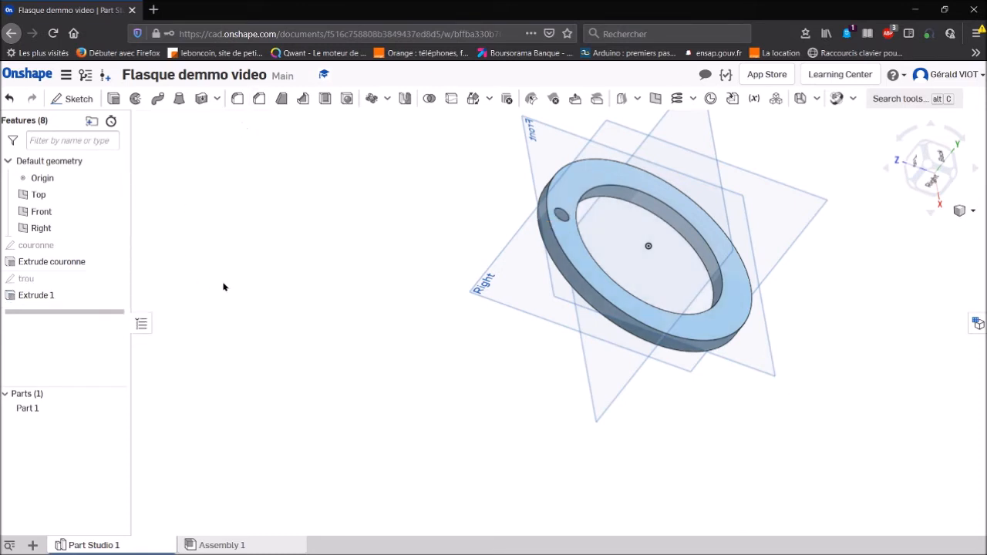
# - Create a circular feature pattern of the hole cut around the ring's inner face, with 4 equally spaced instances over 360 degrees
pyautogui.hotkey('shift', '1')
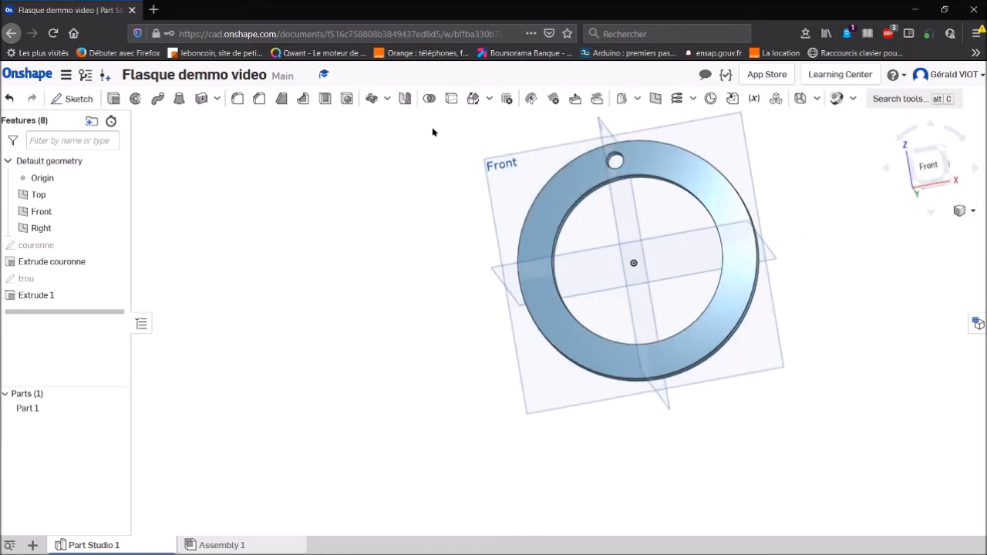
pyautogui.click(389, 98)
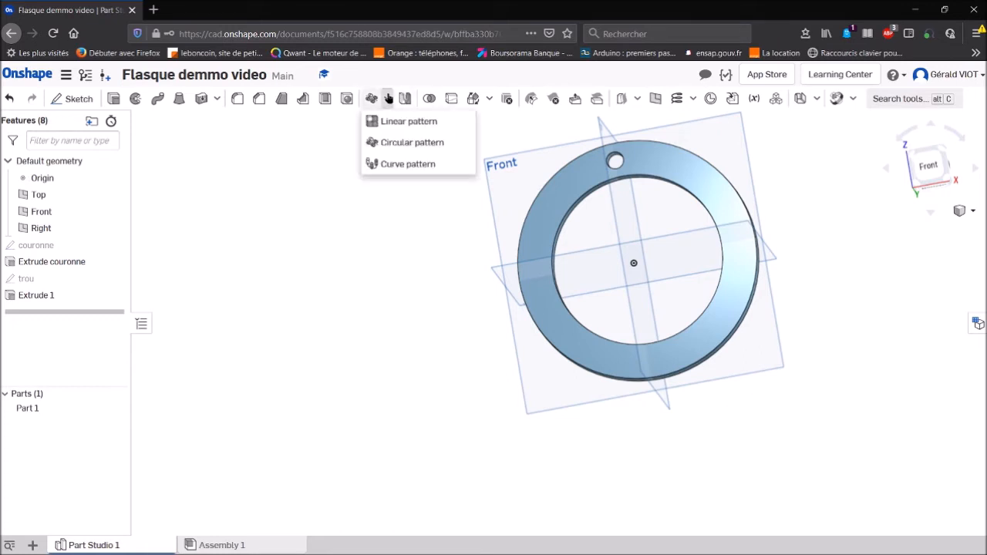
pyautogui.click(392, 144)
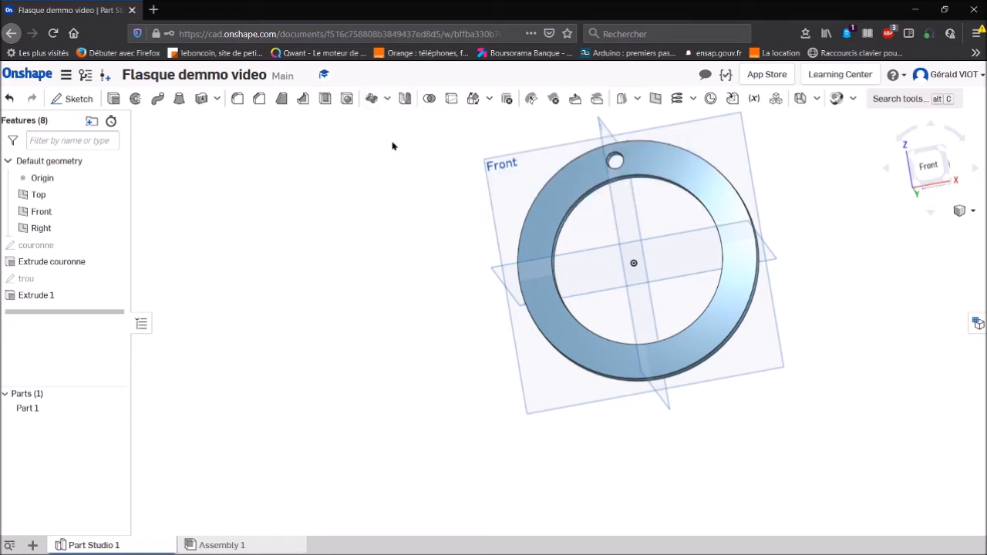
pyautogui.hotkey('shift', '7')
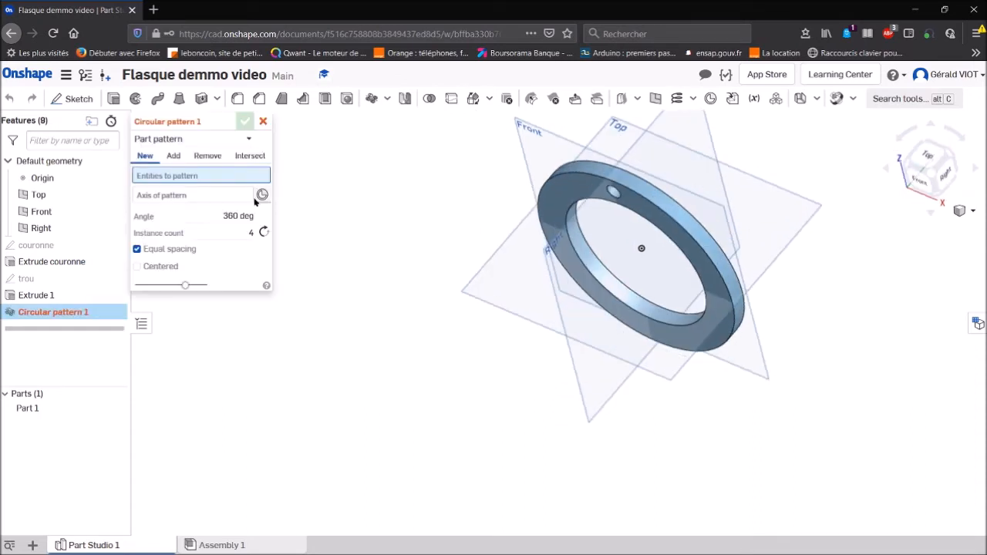
pyautogui.click(225, 197)
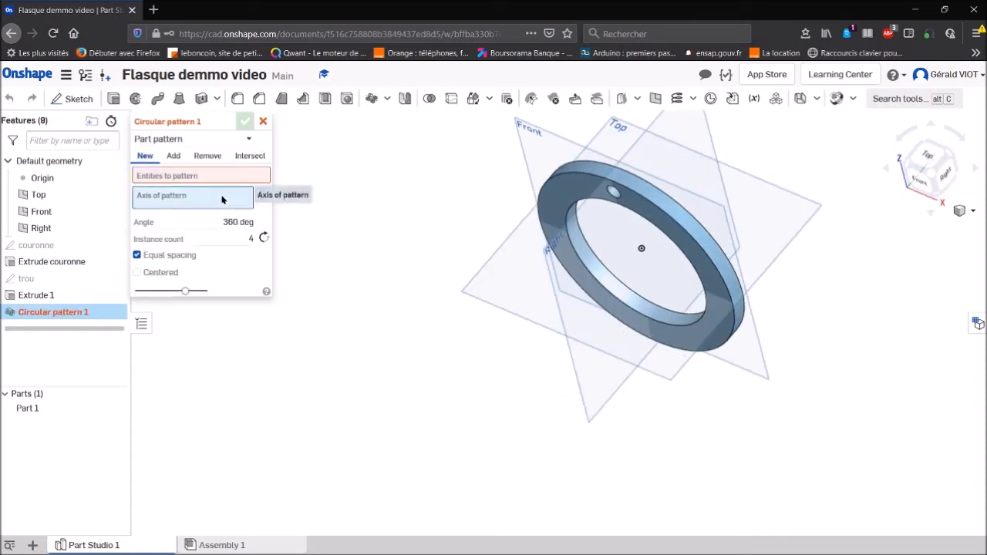
pyautogui.click(599, 276)
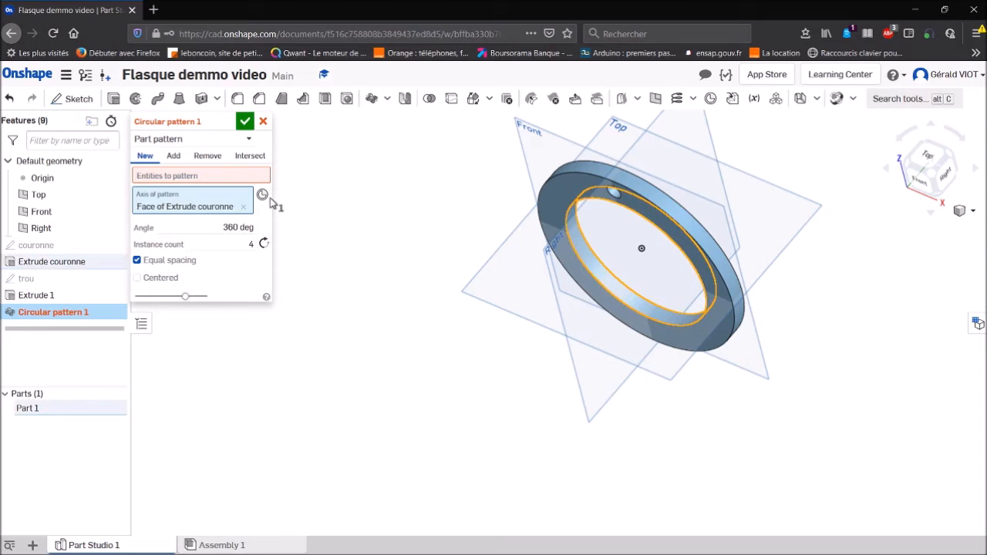
pyautogui.hotkey('shift', '1')
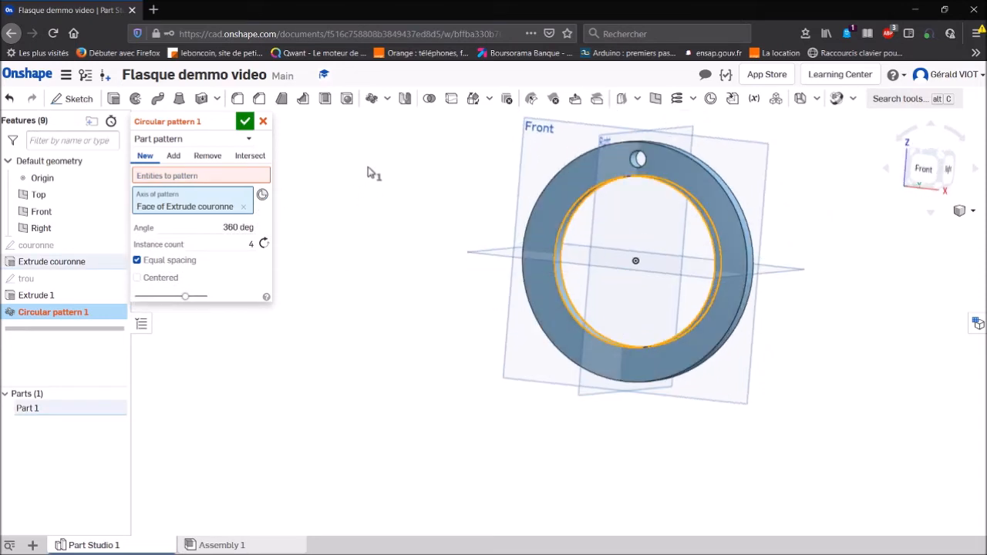
pyautogui.click(250, 140)
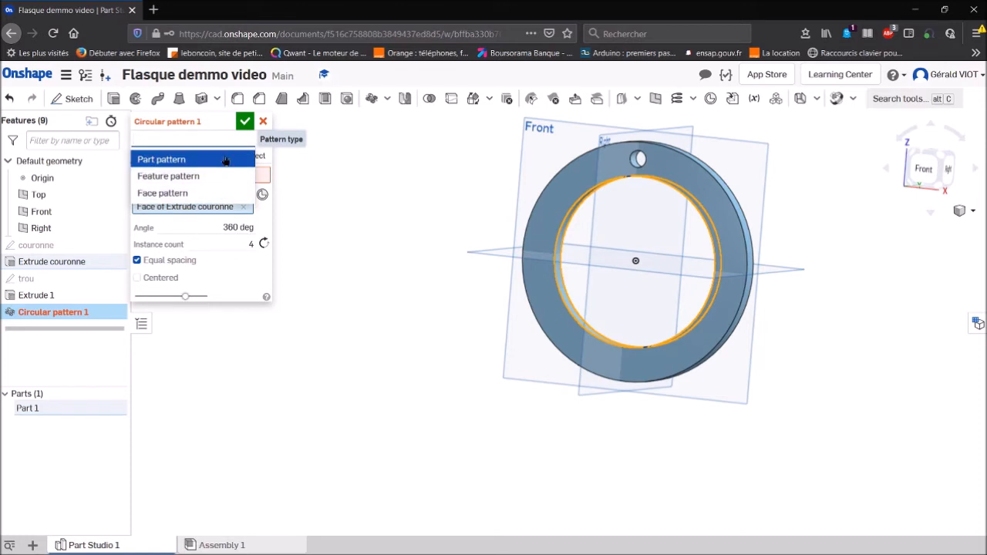
pyautogui.click(185, 177)
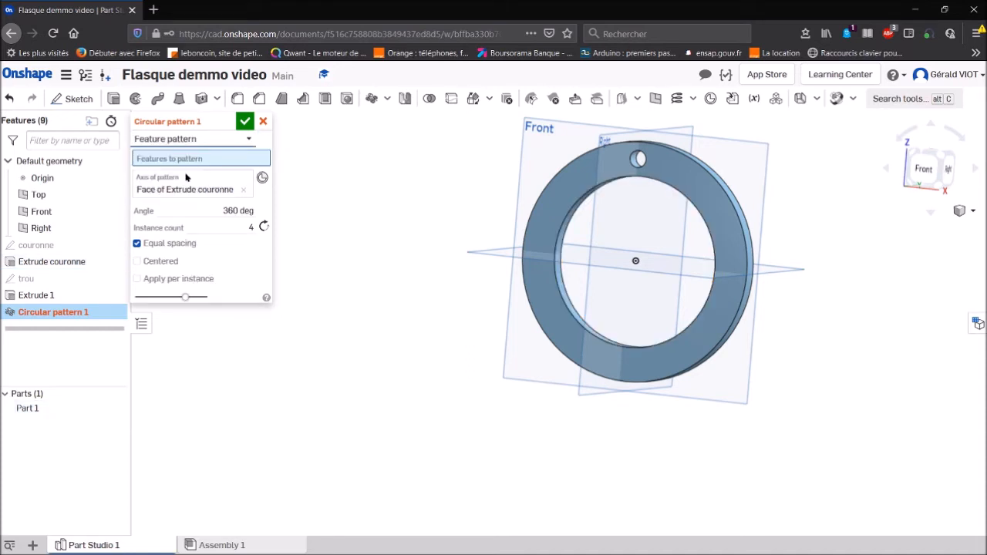
pyautogui.click(634, 167)
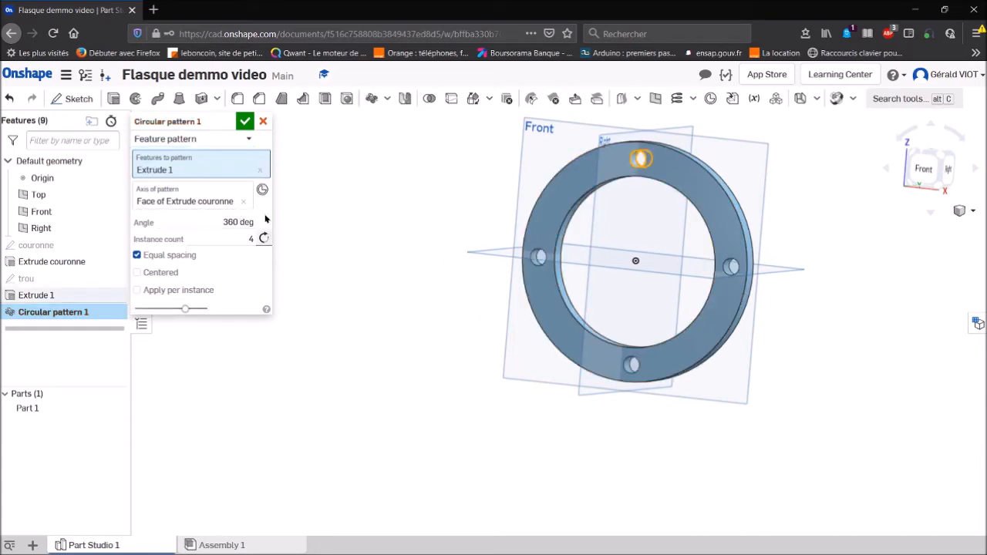
pyautogui.click(245, 122)
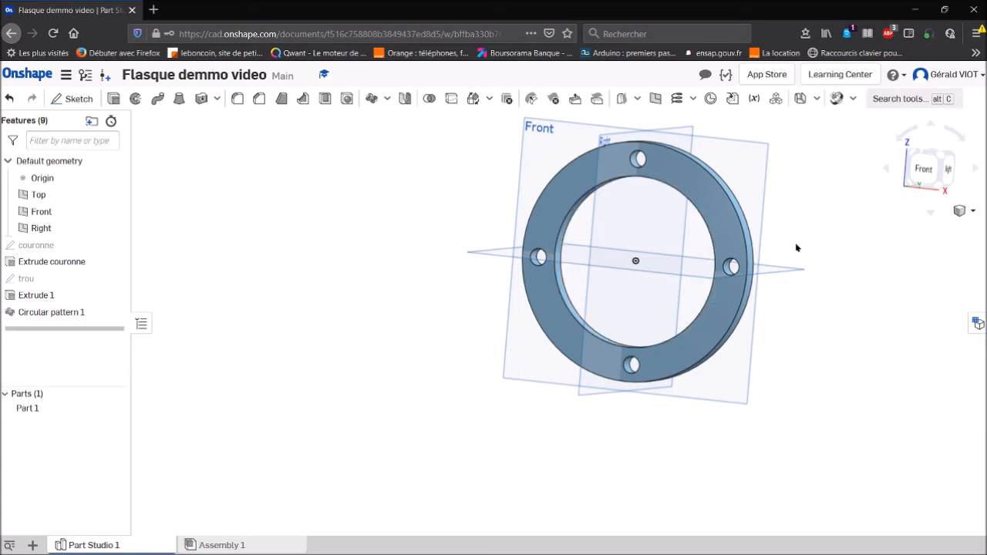
# - Start configuring the Part Studio with a length-type configuration variable named Dint
pyautogui.click(977, 323)
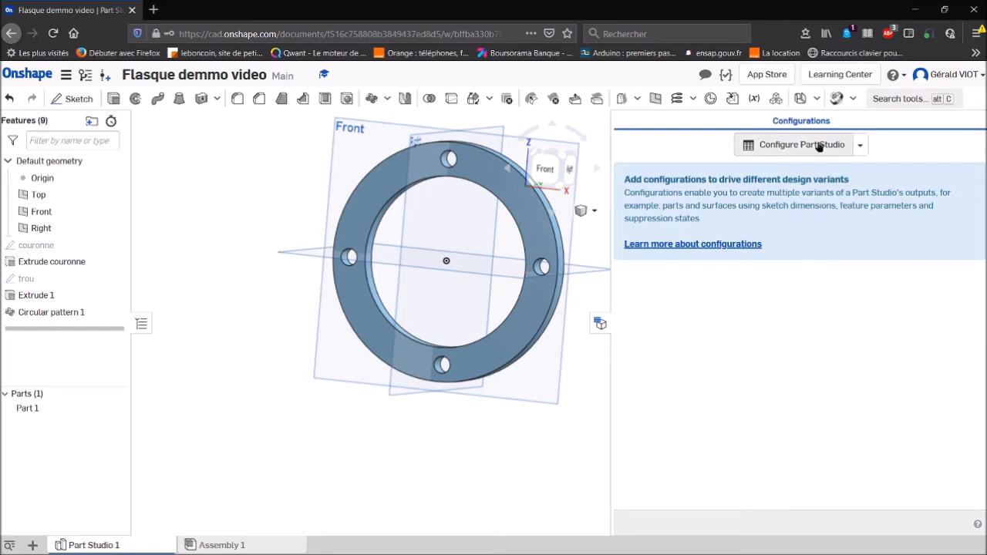
pyautogui.click(858, 145)
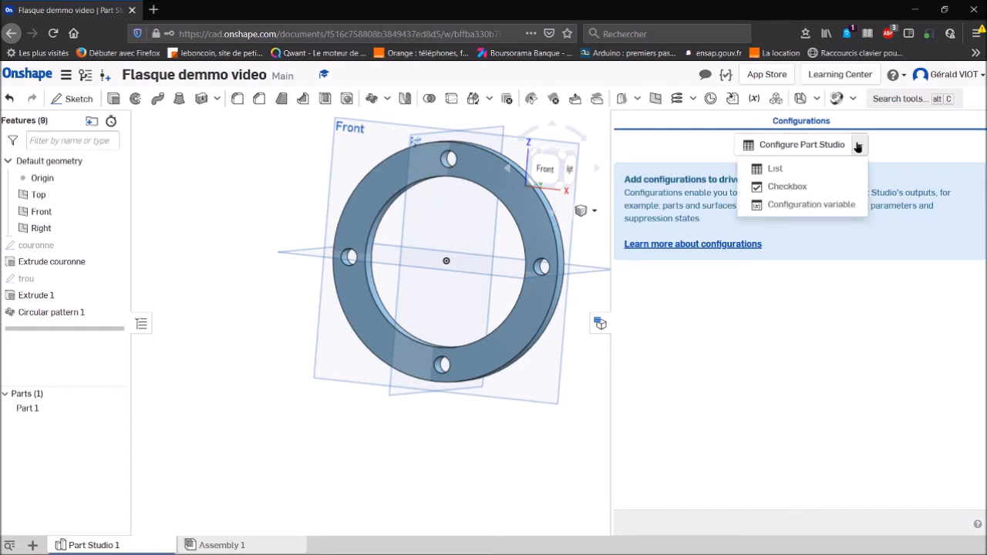
pyautogui.click(805, 205)
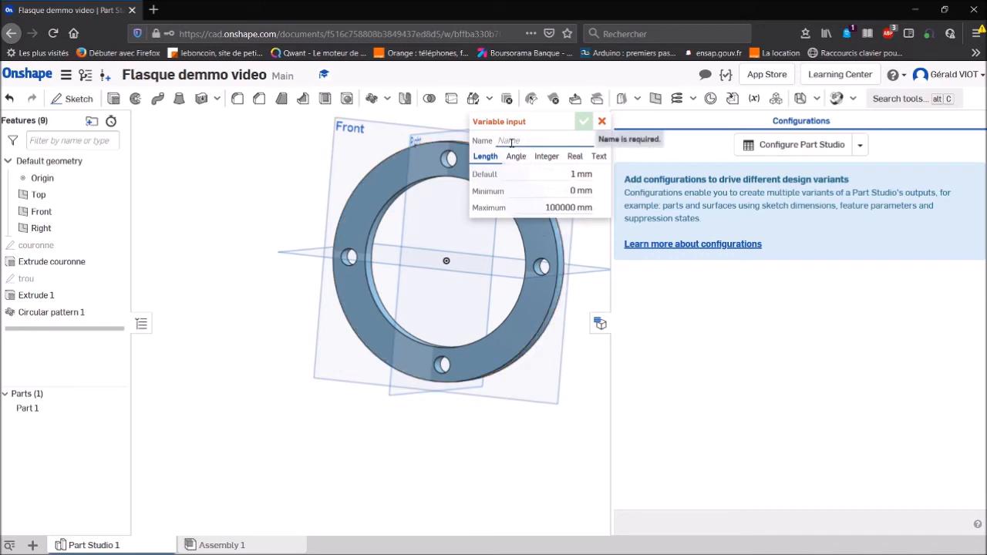
pyautogui.write('D')
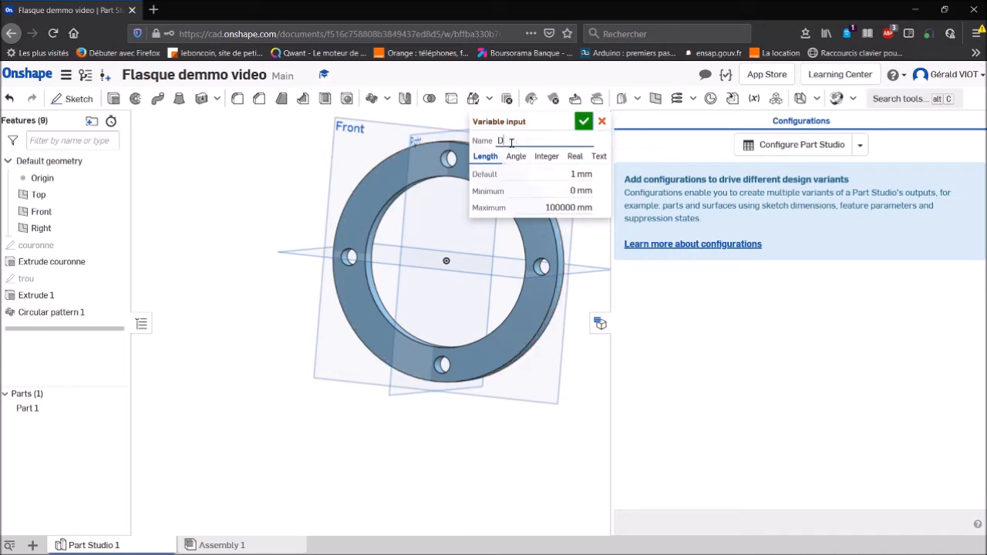
pyautogui.write('in')
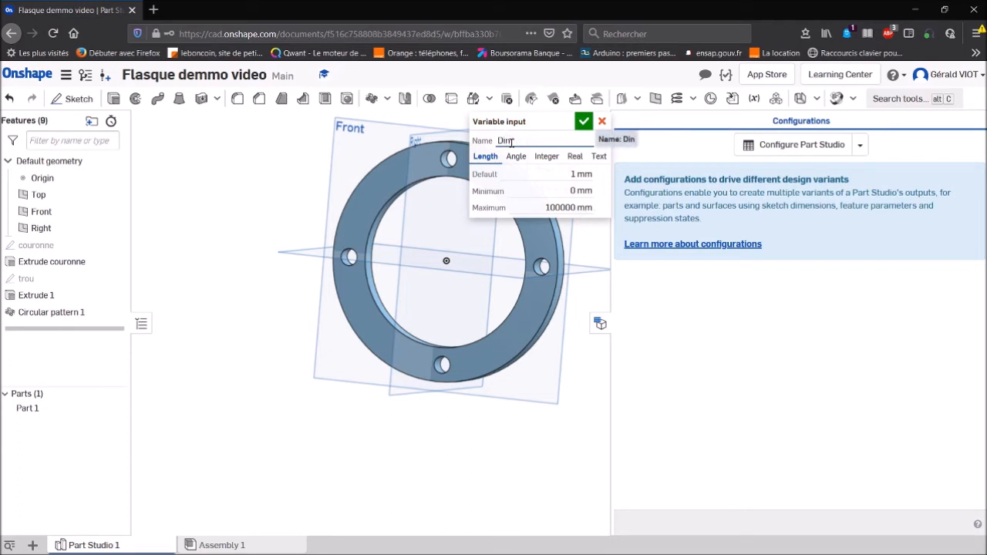
pyautogui.write('t')
# - Set the Dint variable's default to 100 mm, minimum to 50 mm and maximum to 200 mm, and create it
pyautogui.click(556, 174)
pyautogui.write('100')
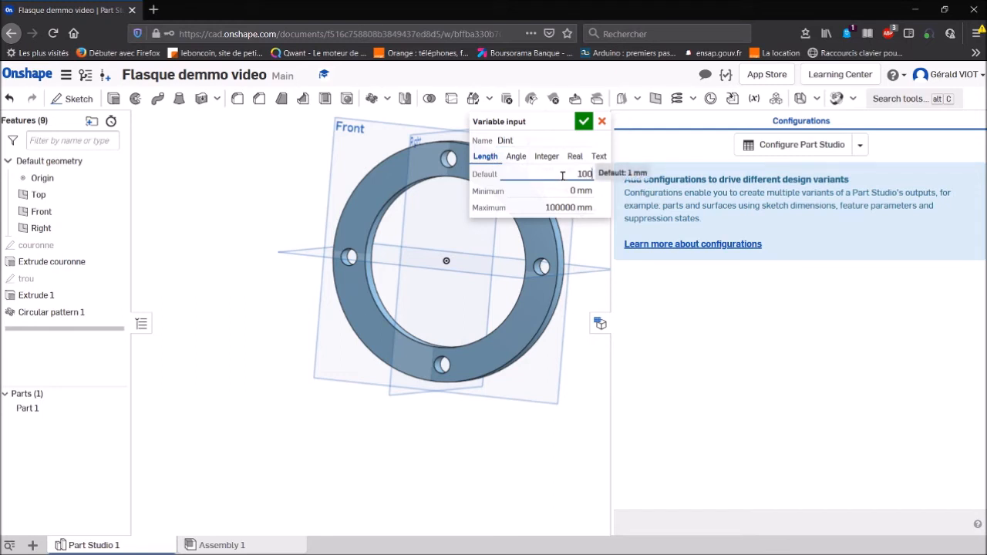
pyautogui.press('Tab')
pyautogui.write('5')
pyautogui.click(545, 207)
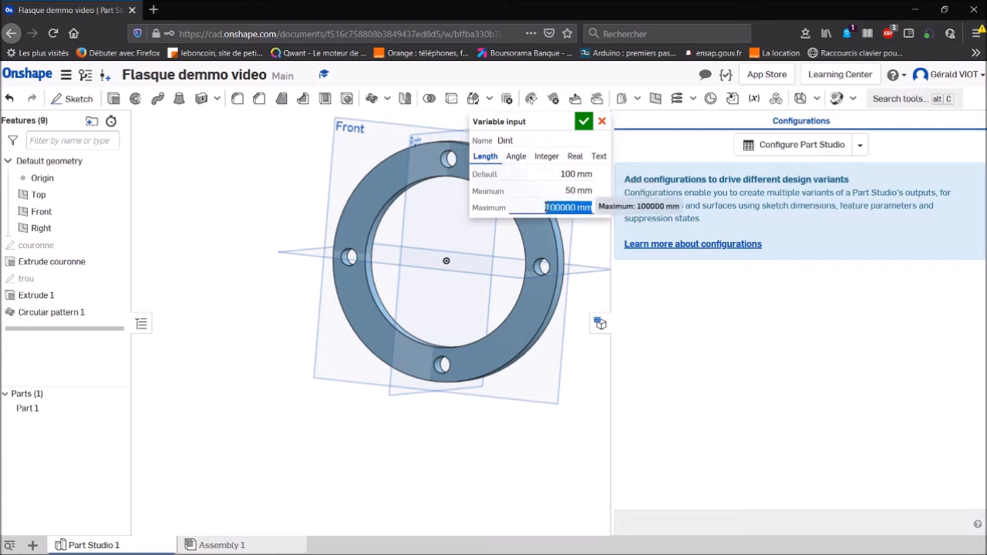
pyautogui.write('200')
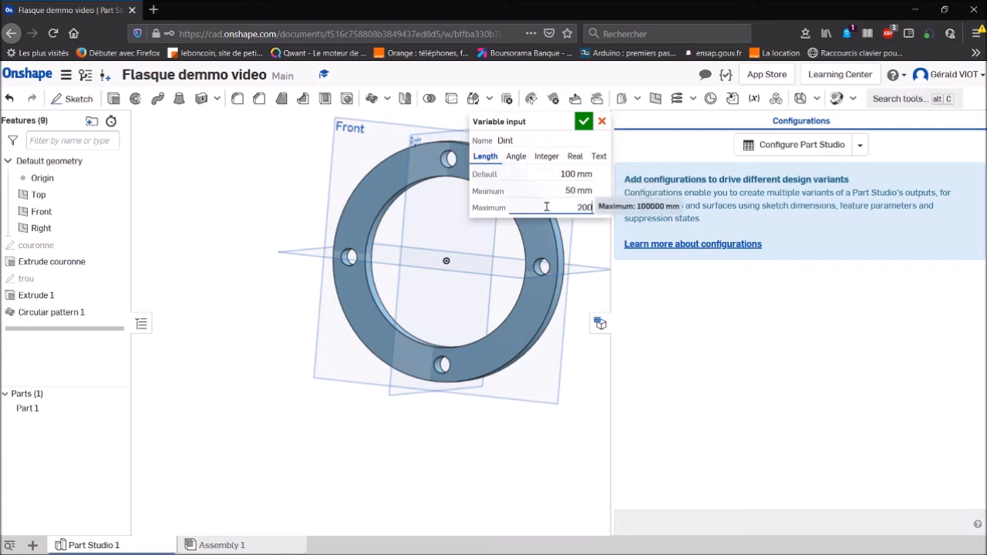
pyautogui.click(584, 122)
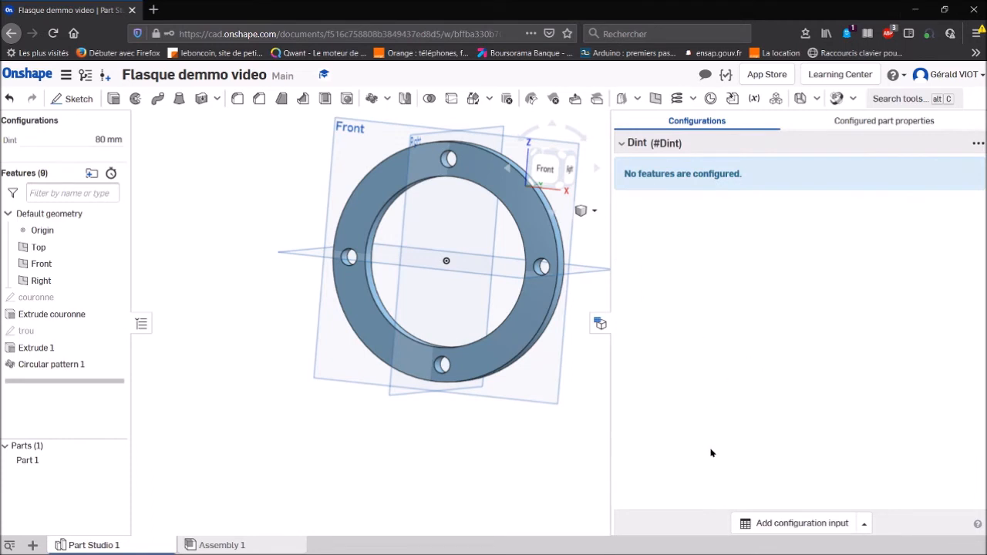
# - Add a length configuration variable named assise with a default of 20 mm, a minimum of 10 mm and a maximum of 50 mm
pyautogui.click(864, 525)
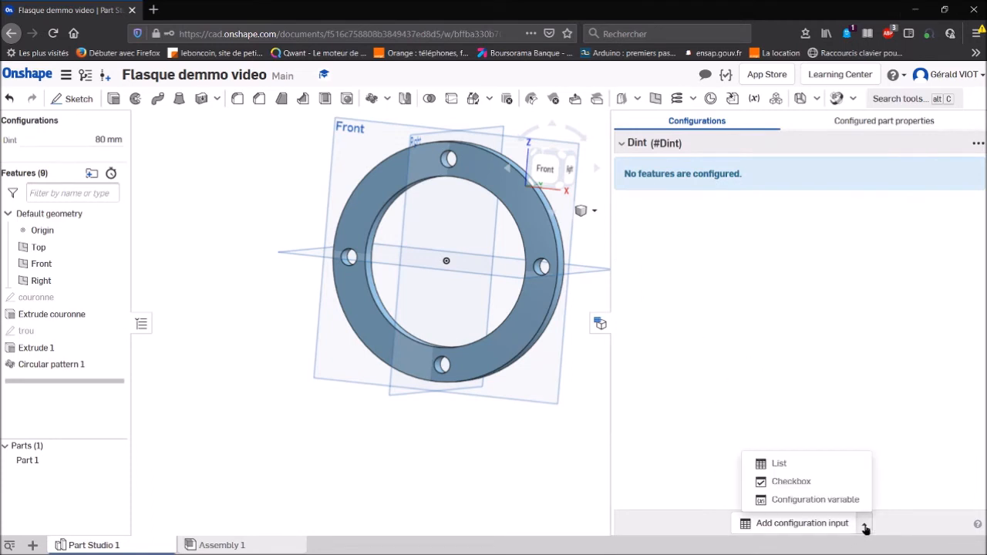
pyautogui.click(817, 500)
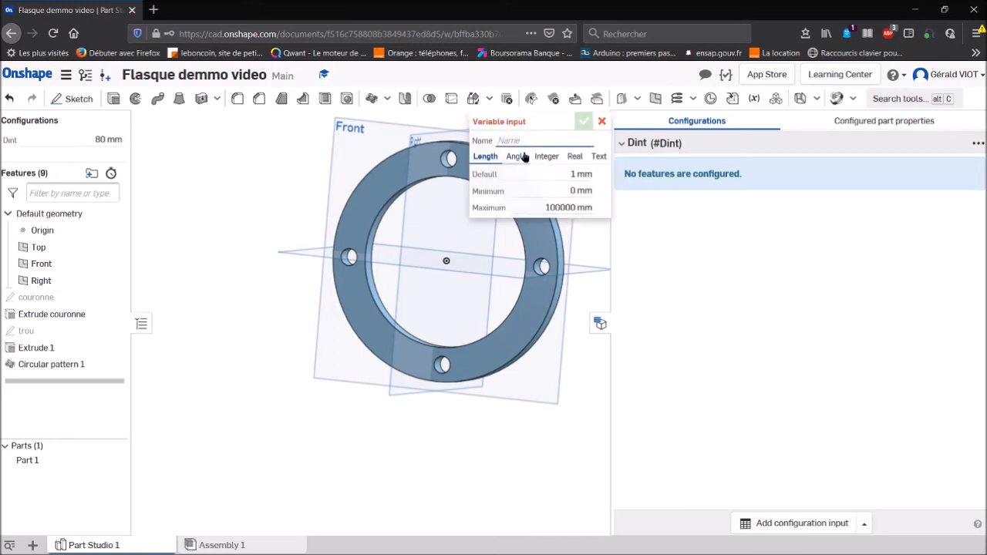
pyautogui.write('ass')
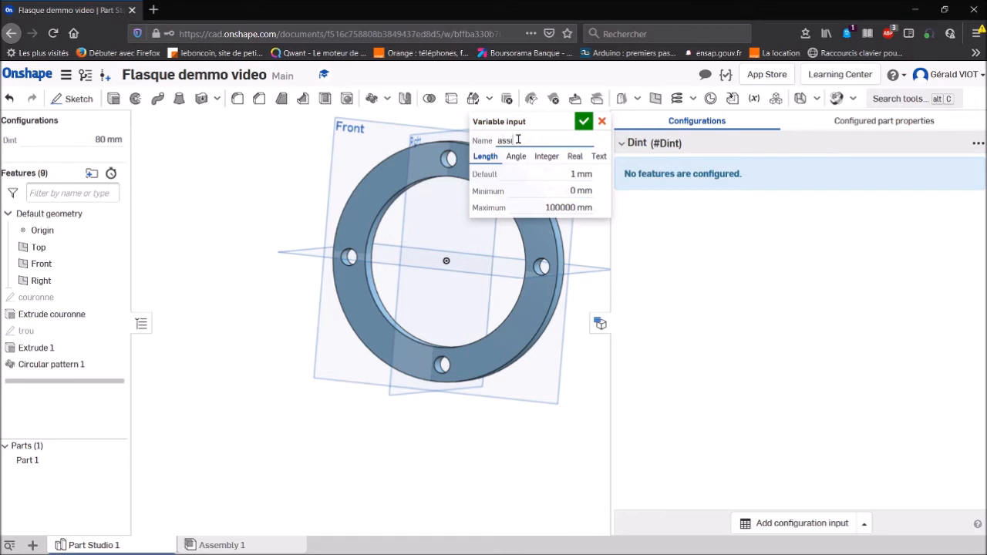
pyautogui.write('ise')
pyautogui.click(580, 175)
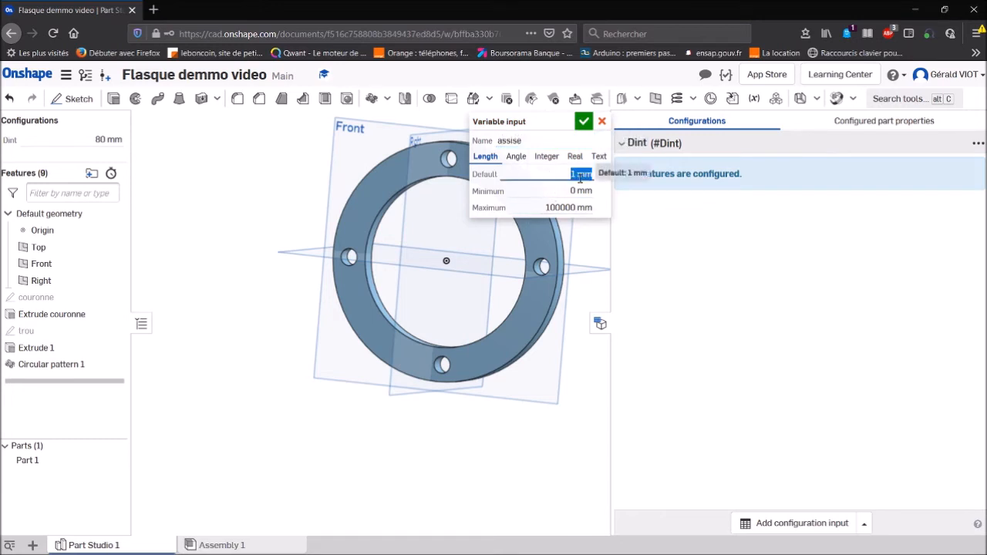
pyautogui.write('10')
pyautogui.click(578, 190)
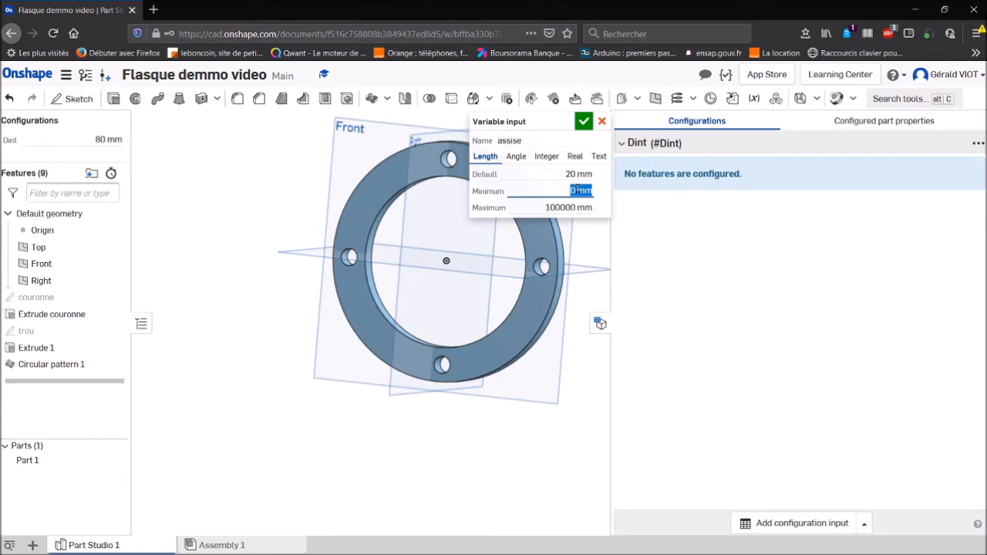
pyautogui.write('10')
pyautogui.click(568, 208)
pyautogui.write('50')
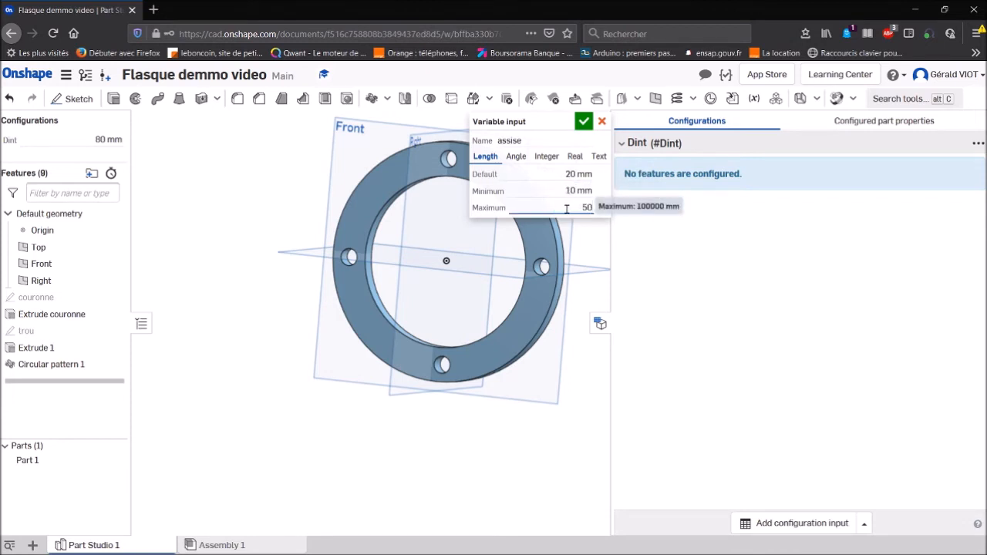
pyautogui.click(584, 121)
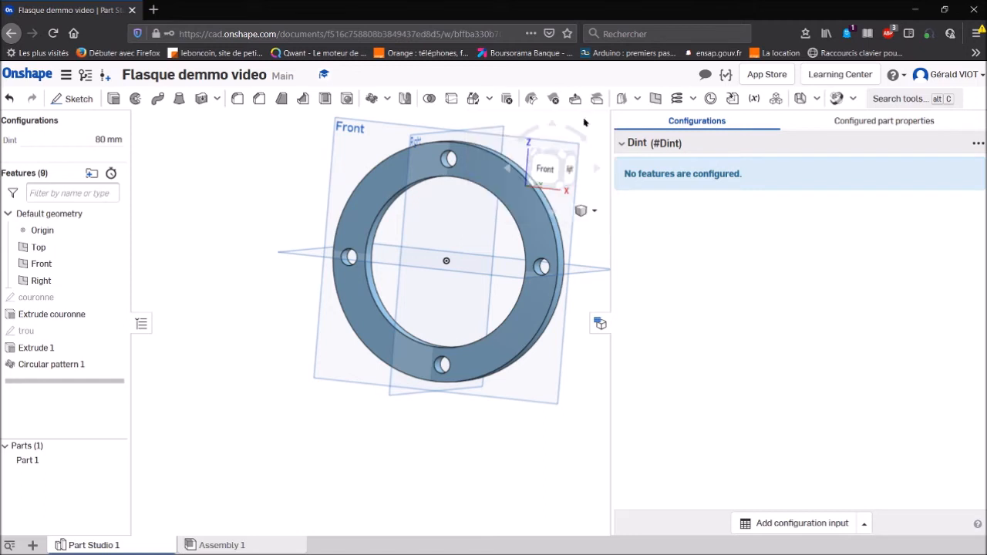
# - Edit the couronne sketch and link the distance between its two circles to the #assise configuration variable
pyautogui.doubleClick(36, 296)
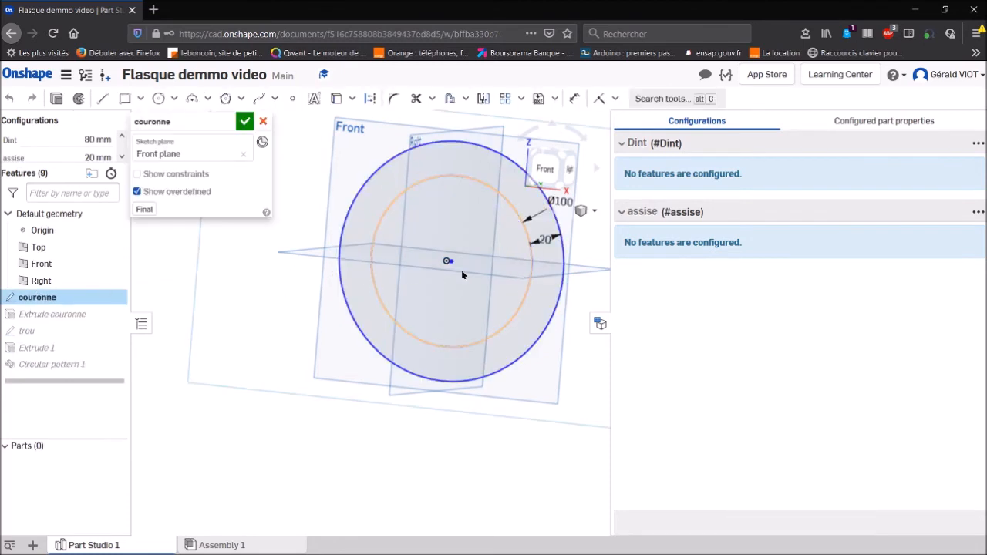
pyautogui.doubleClick(543, 239)
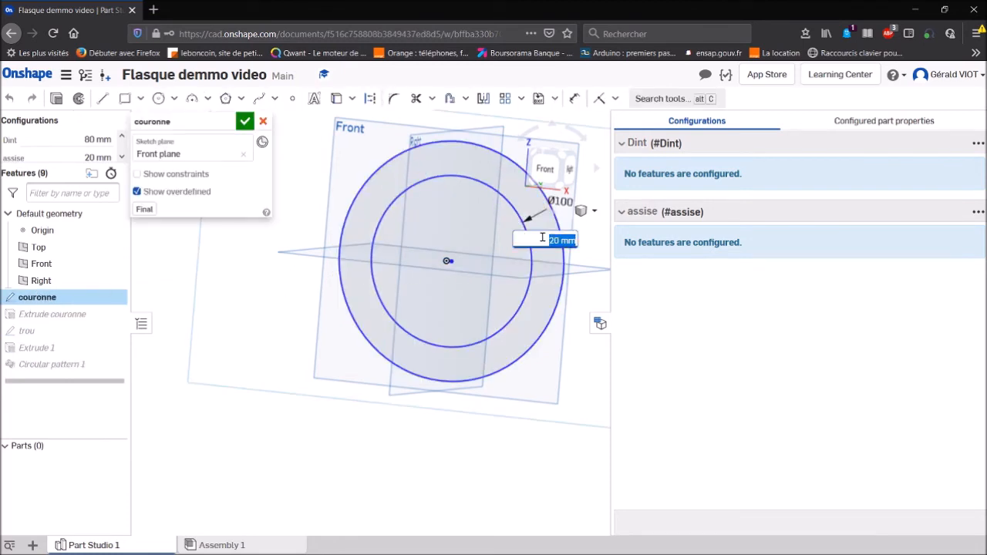
pyautogui.write('a')
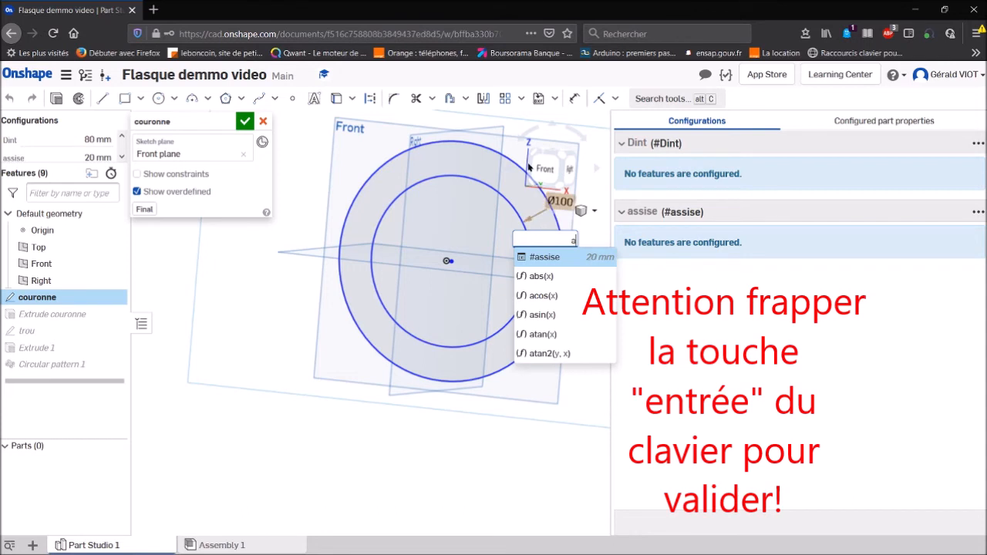
pyautogui.click(543, 253)
pyautogui.click(546, 256)
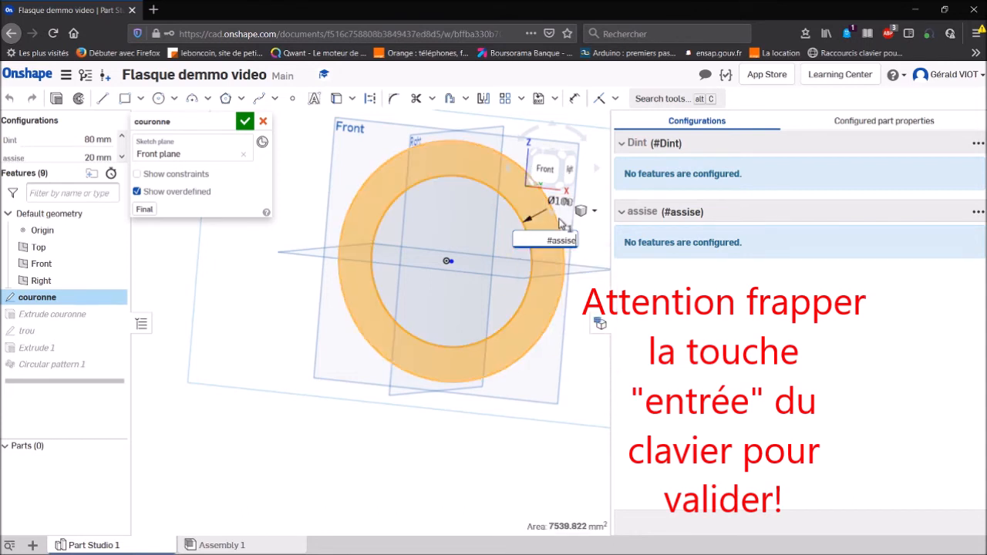
pyautogui.click(569, 361)
pyautogui.press('Return')
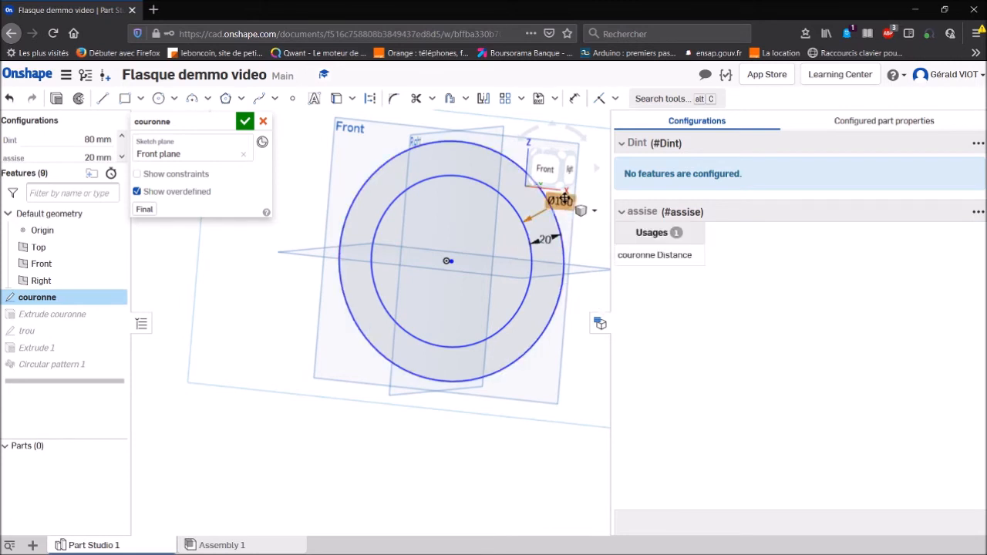
# - Try to link the inner circle's diameter to the #Dint variable and finish the couronne sketch
pyautogui.doubleClick(566, 199)
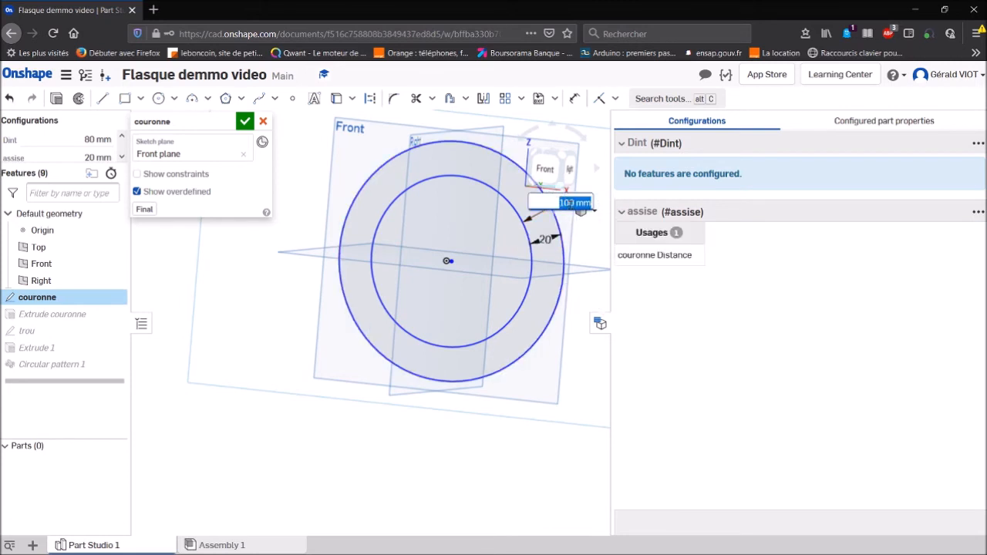
pyautogui.write('#d')
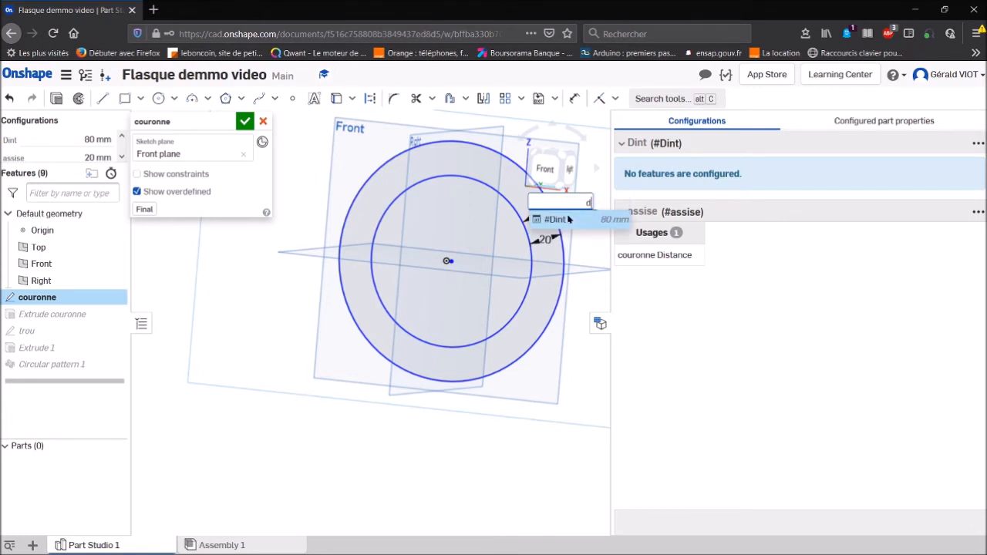
pyautogui.click(547, 220)
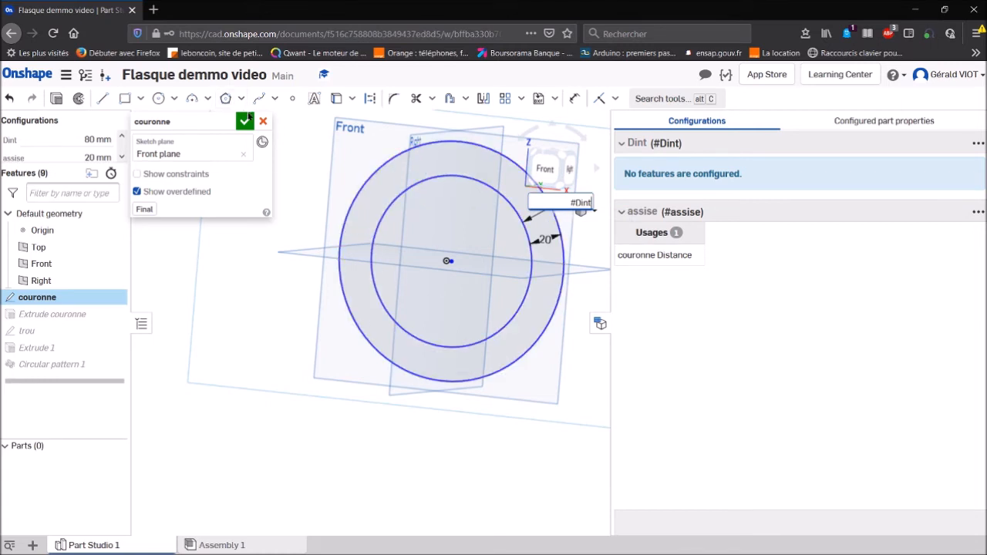
pyautogui.click(245, 118)
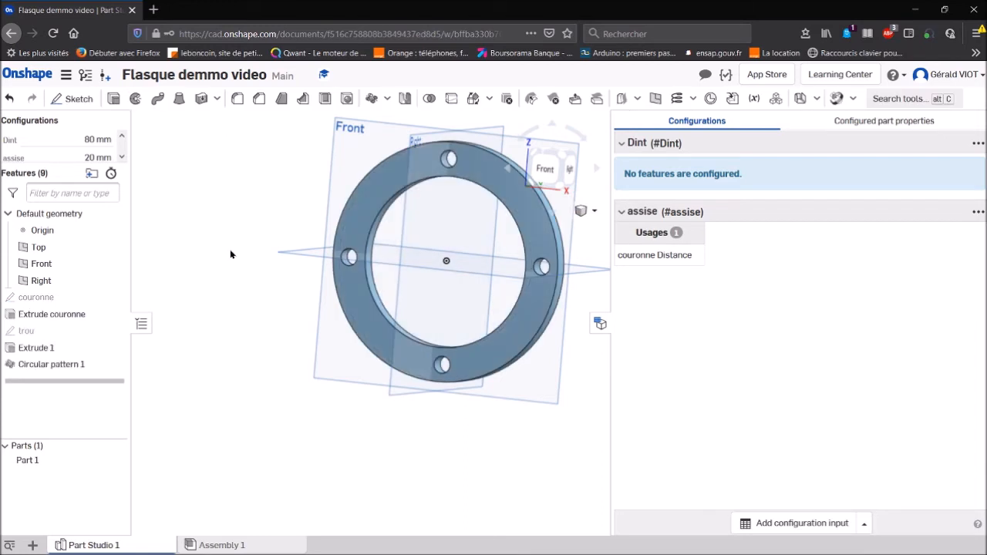
# - Test the configuration by setting Dint to 180 mm and assise to 40 mm
pyautogui.click(101, 141)
pyautogui.click(88, 140)
pyautogui.write('1')
pyautogui.hotkey('ctrl', 'a')
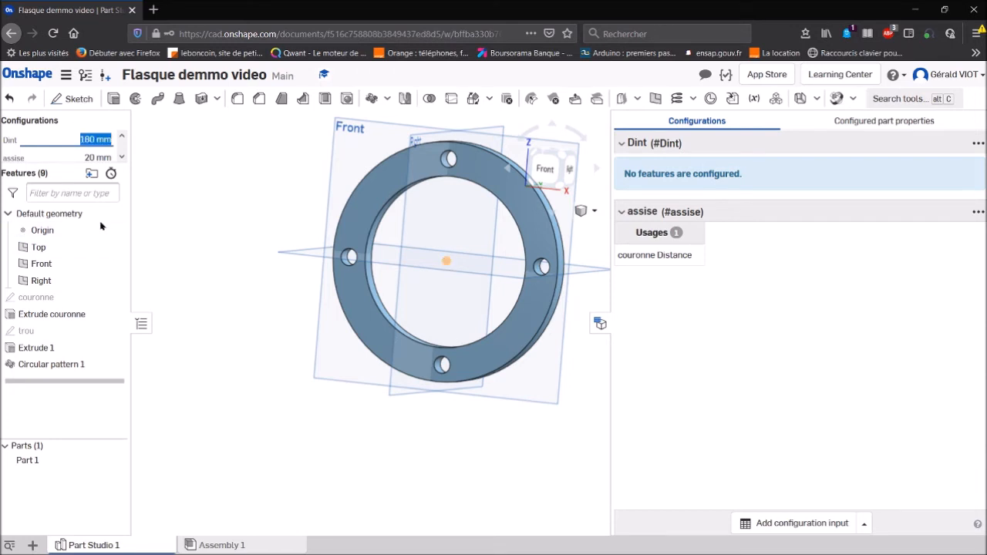
pyautogui.doubleClick(90, 155)
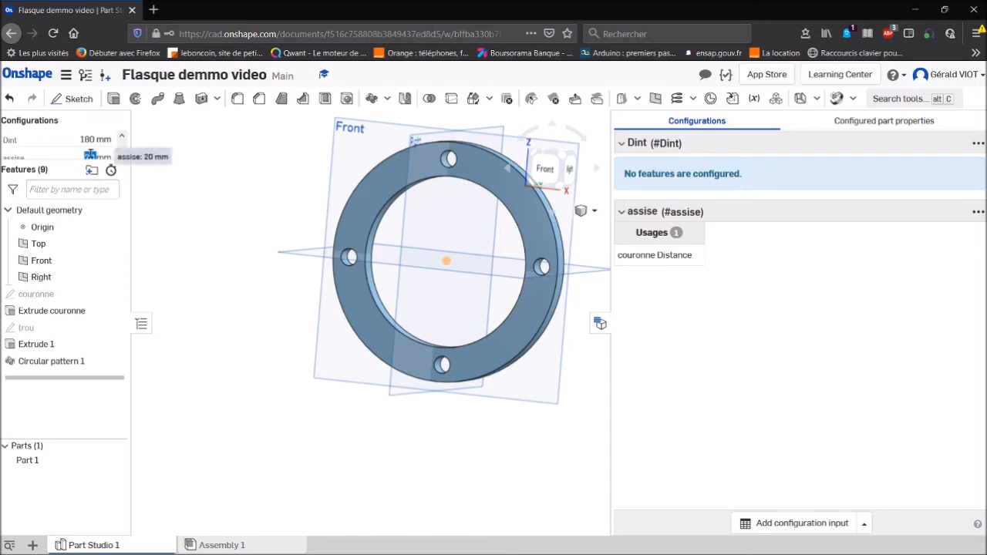
pyautogui.write('40')
pyautogui.press('Return')
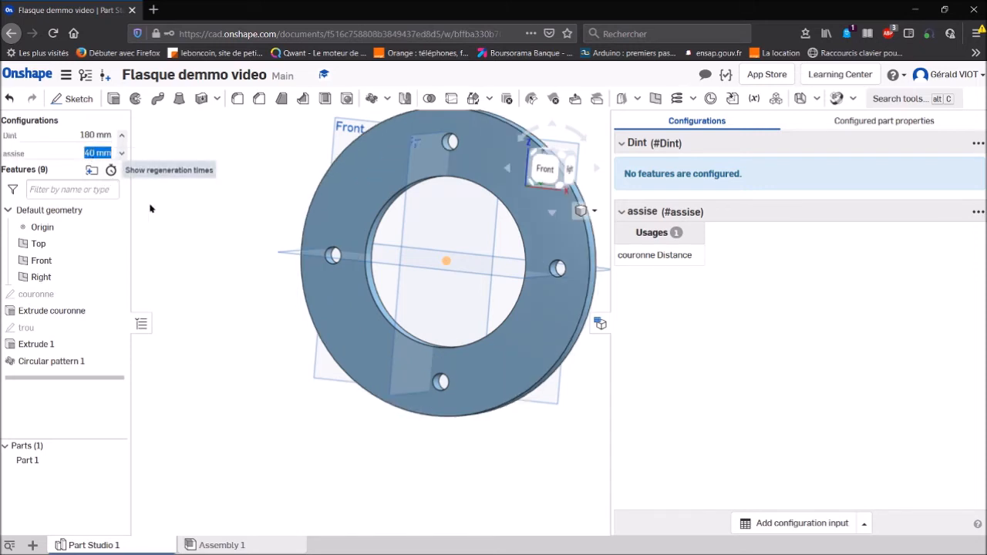
# - Set the Dint configuration value to 80 mm to test the ring's inner diameter
pyautogui.doubleClick(99, 136)
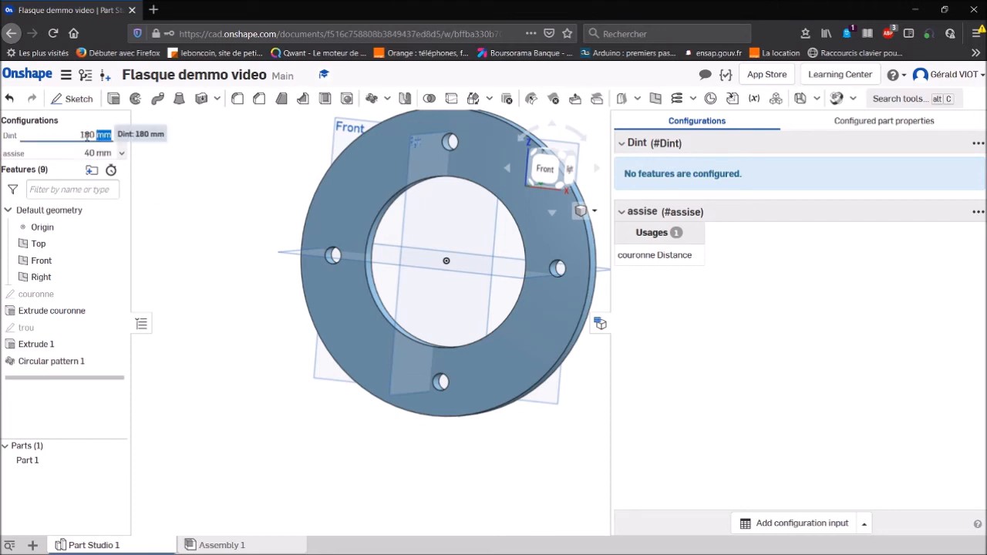
pyautogui.click(86, 135)
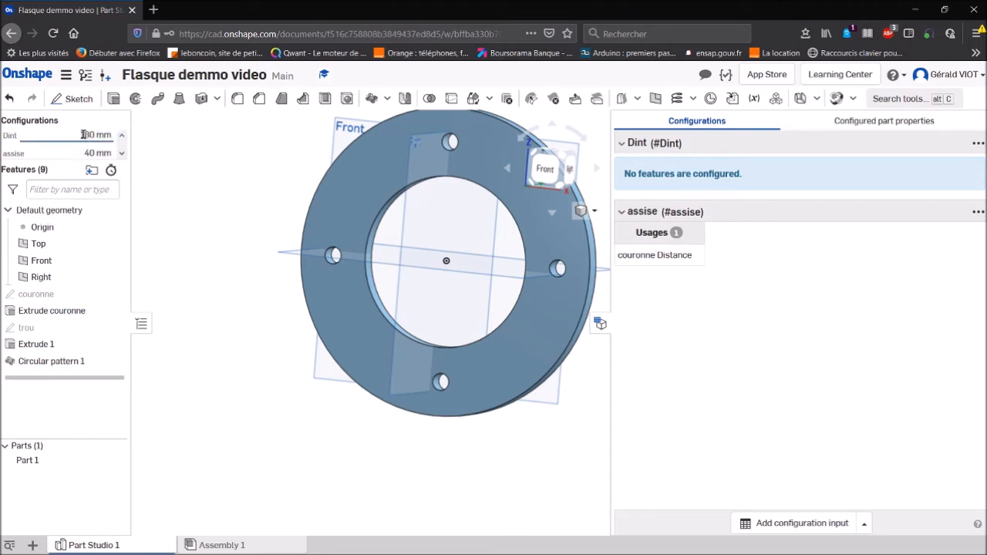
pyautogui.press('BackSpace')
pyautogui.press('Return')
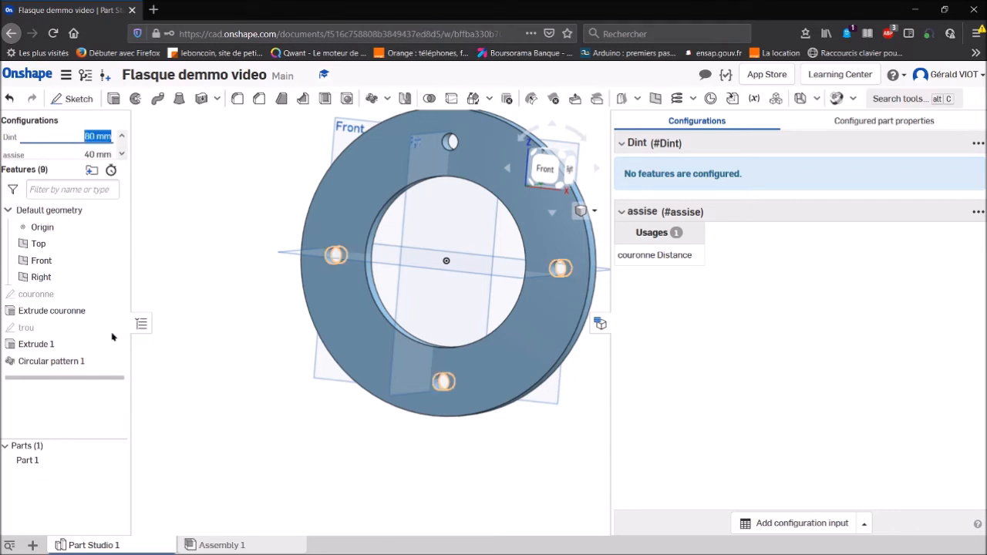
pyautogui.click(226, 346)
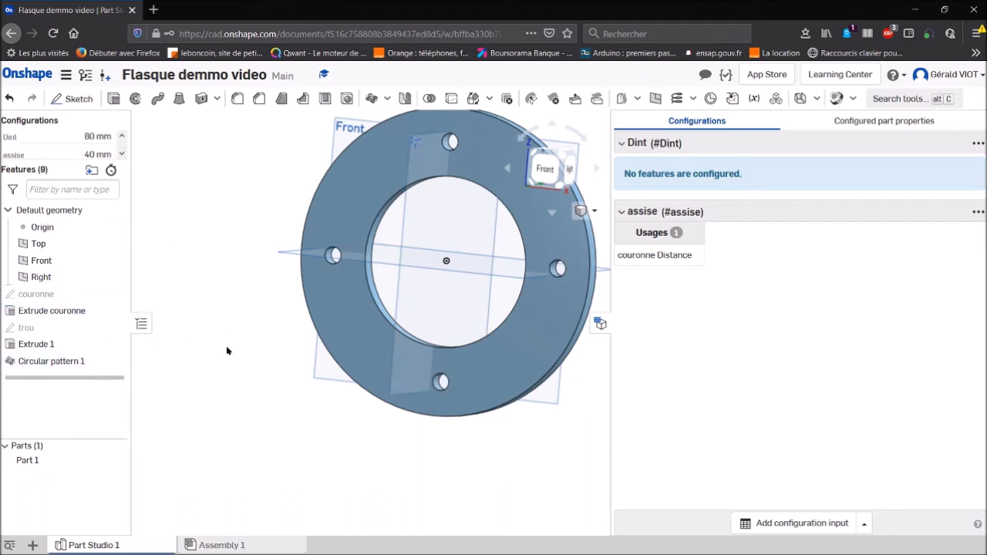
# - Reopen the couronne sketch, drive the inner circle's diameter with the #Dint variable, and finish the sketch
pyautogui.doubleClick(72, 311)
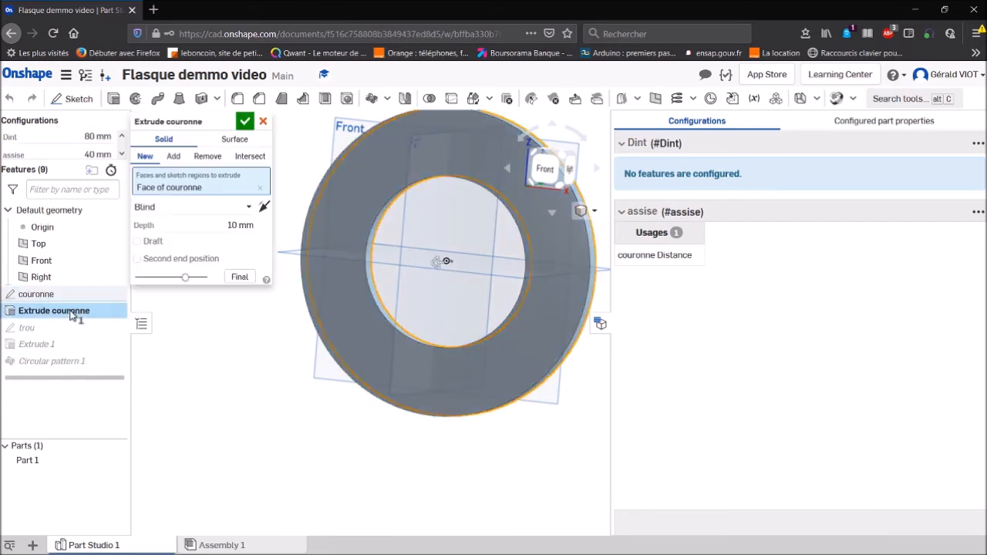
pyautogui.click(245, 122)
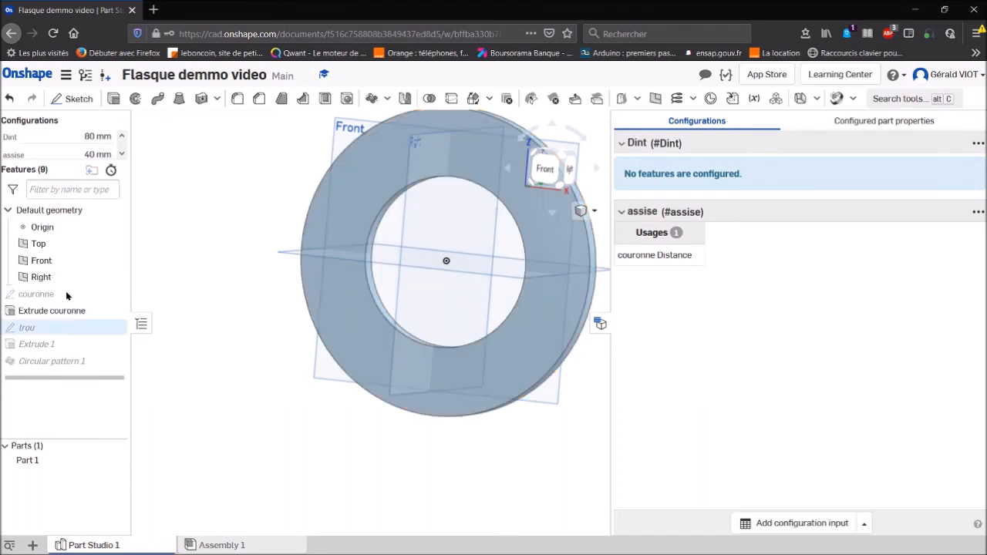
pyautogui.doubleClick(66, 291)
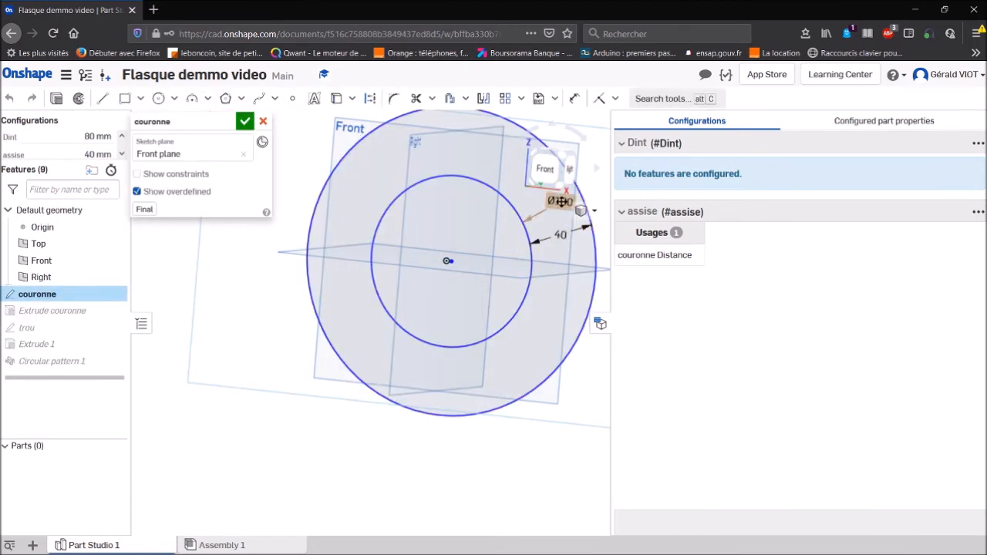
pyautogui.doubleClick(560, 201)
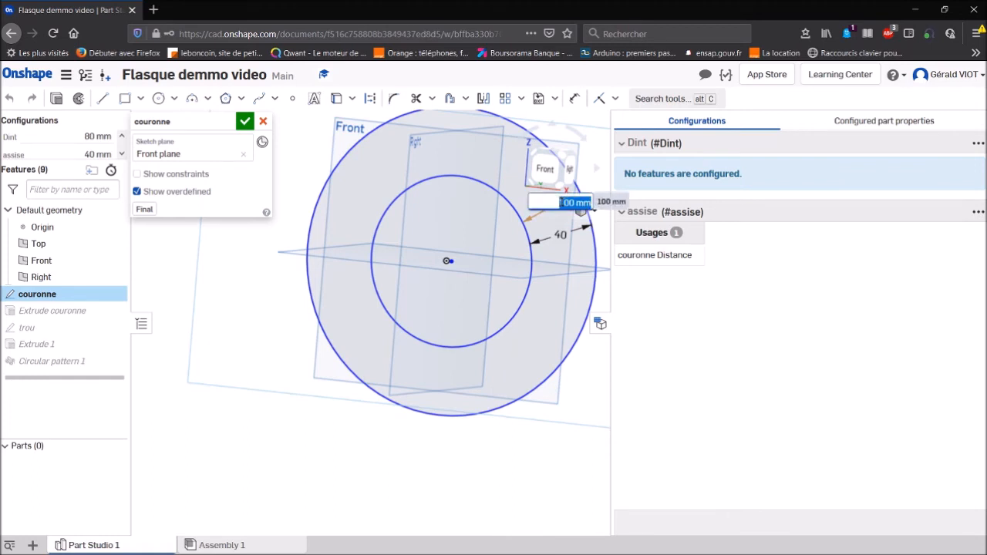
pyautogui.write('di')
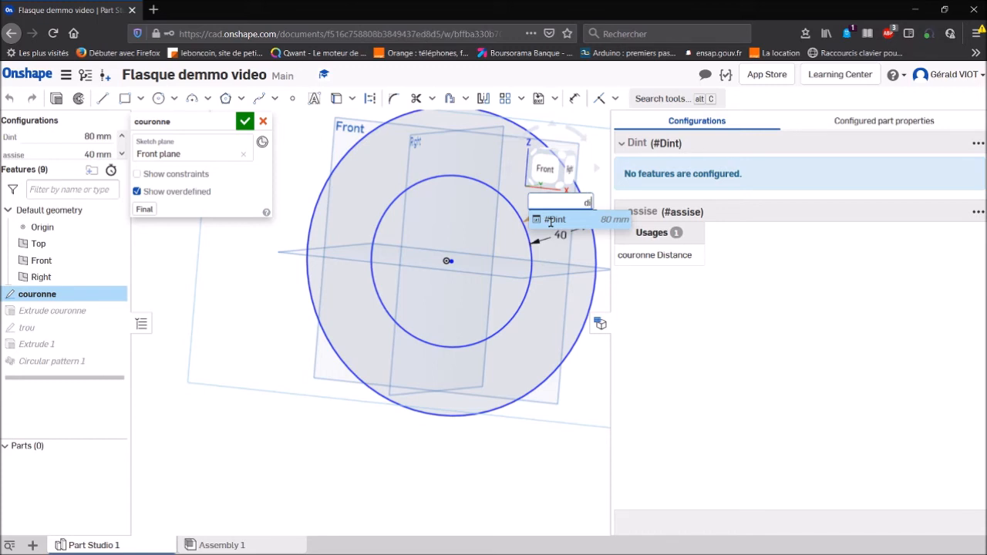
pyautogui.click(537, 225)
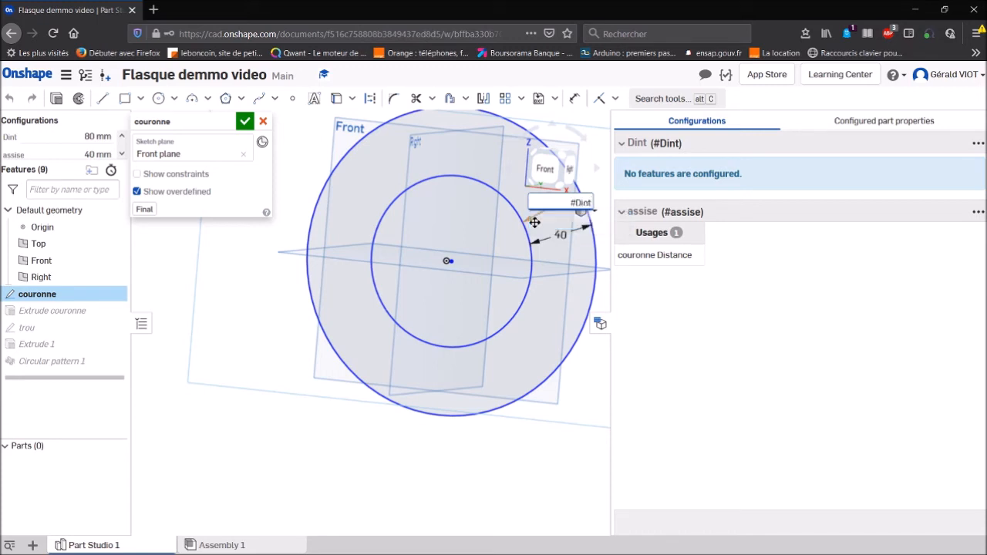
pyautogui.press('Return')
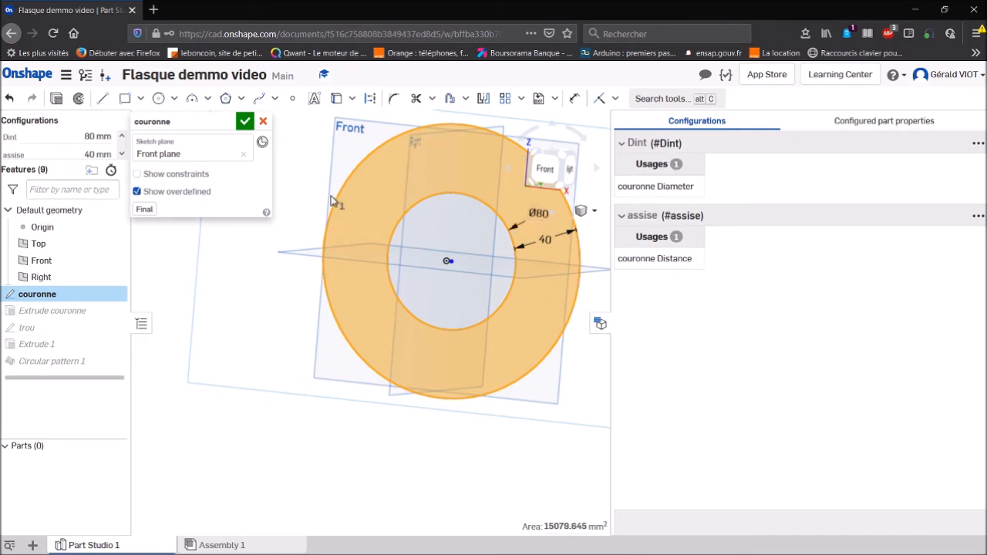
pyautogui.click(244, 121)
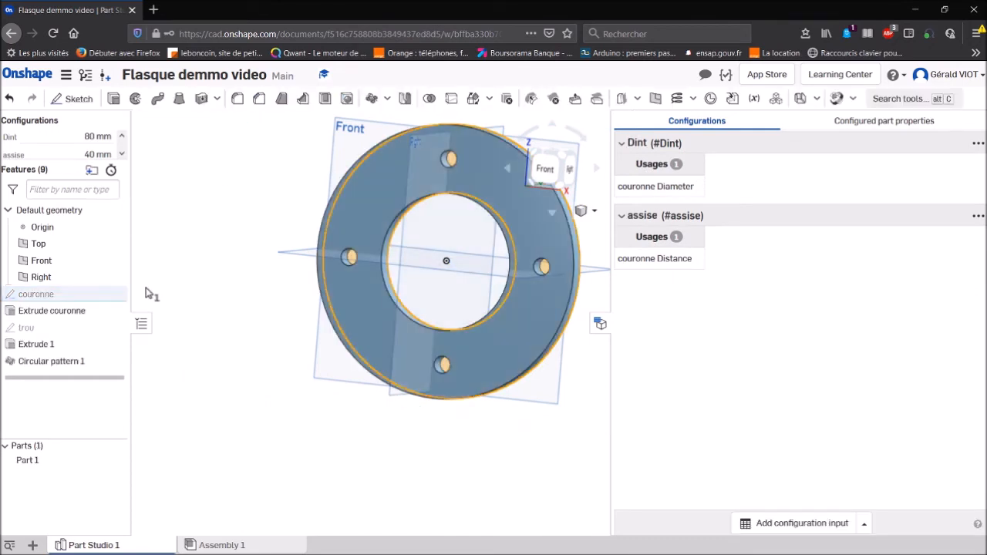
# - Set the configuration values to 180 mm for Dint and 20 mm for assise
pyautogui.click(96, 137)
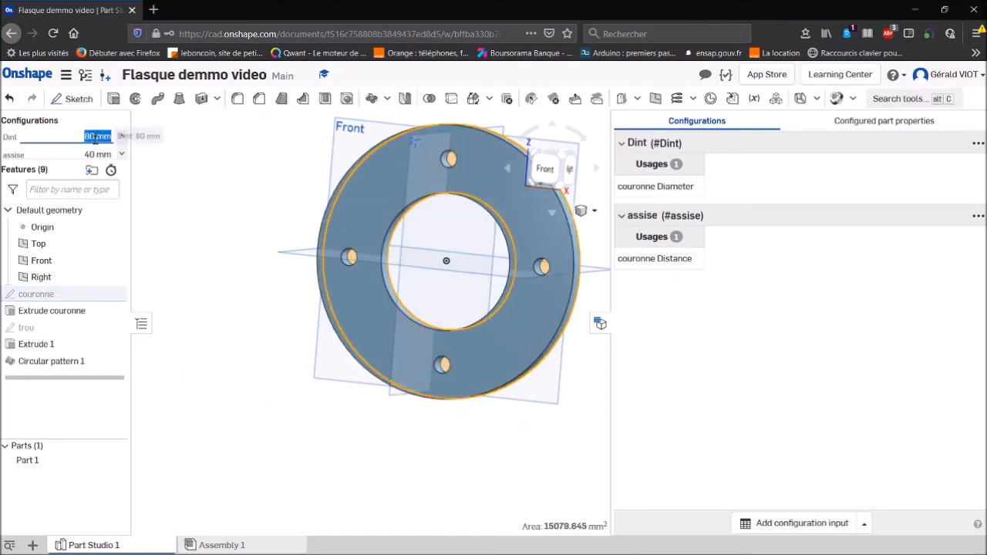
pyautogui.write('180')
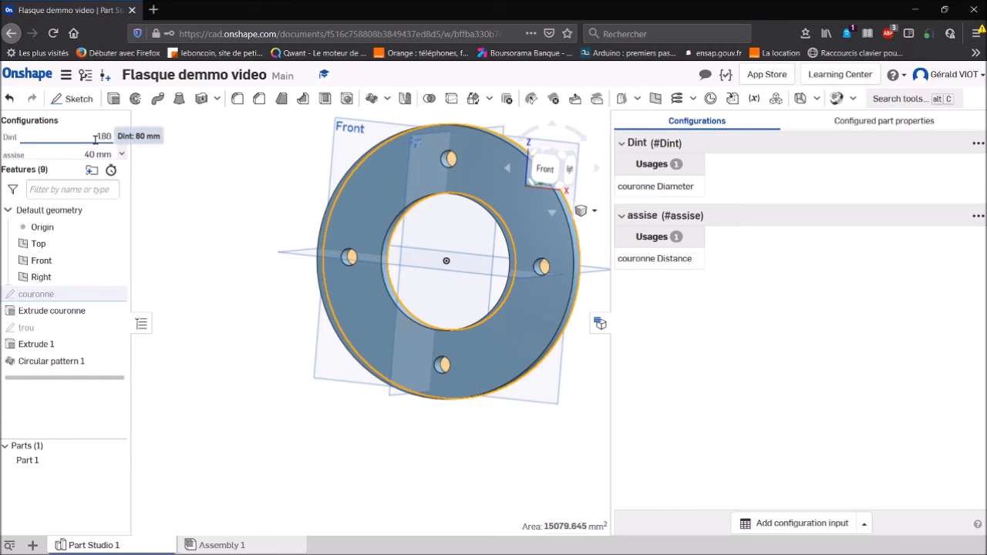
pyautogui.press('Return')
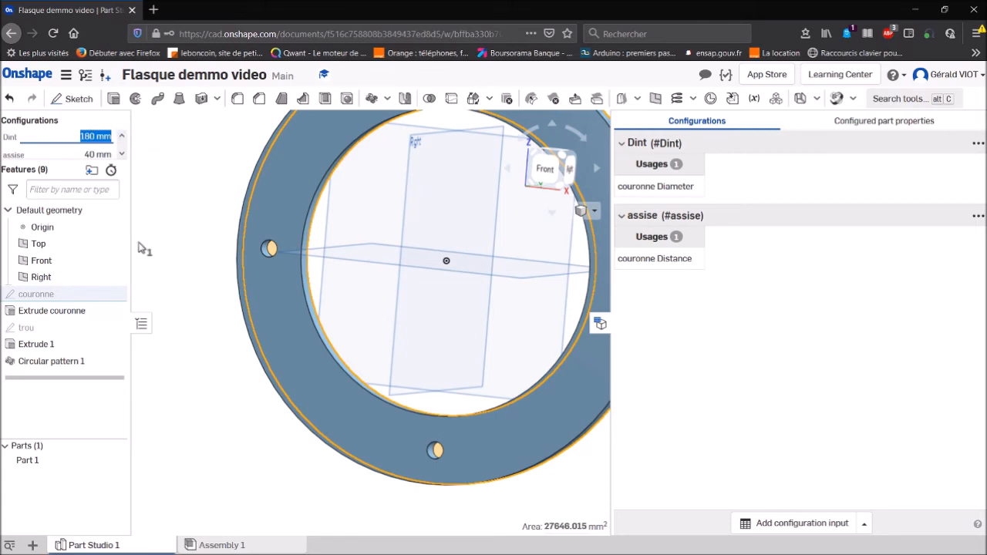
pyautogui.moveTo(92, 161); pyautogui.dragTo(92, 158)
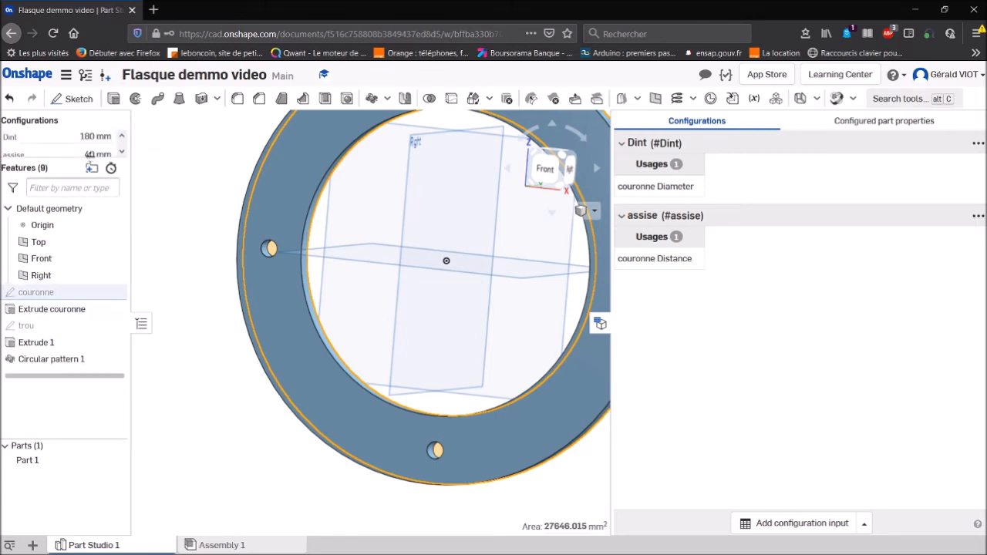
pyautogui.doubleClick(90, 154)
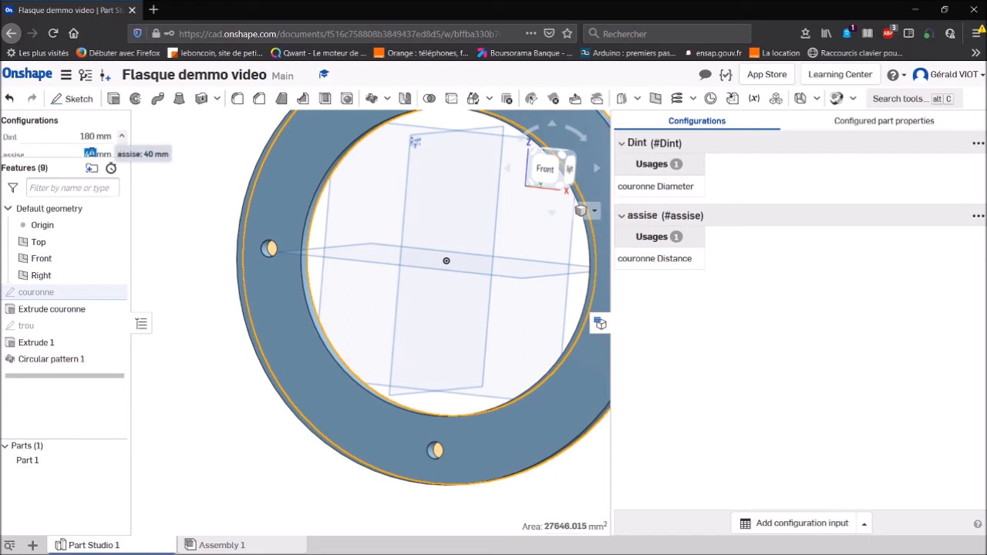
pyautogui.write('20')
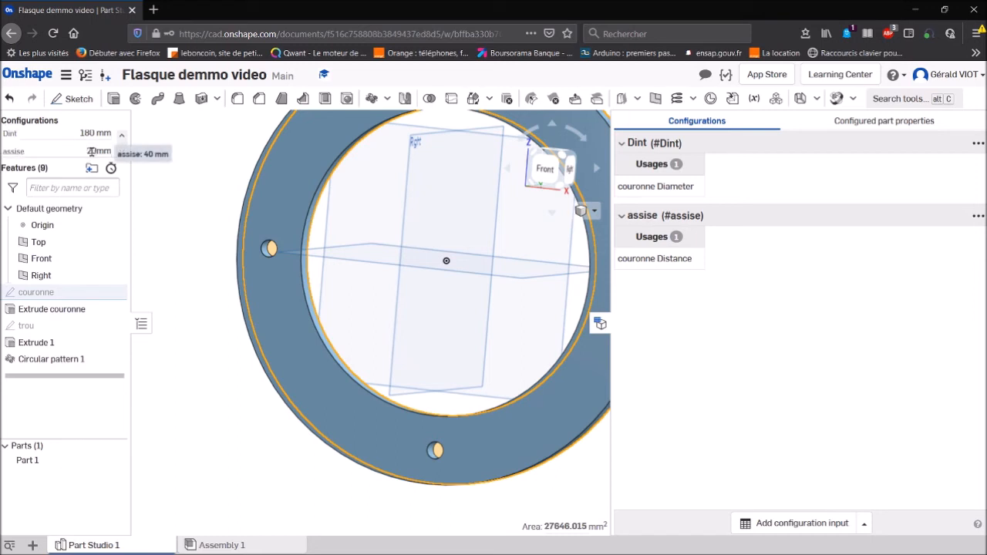
pyautogui.press('Return')
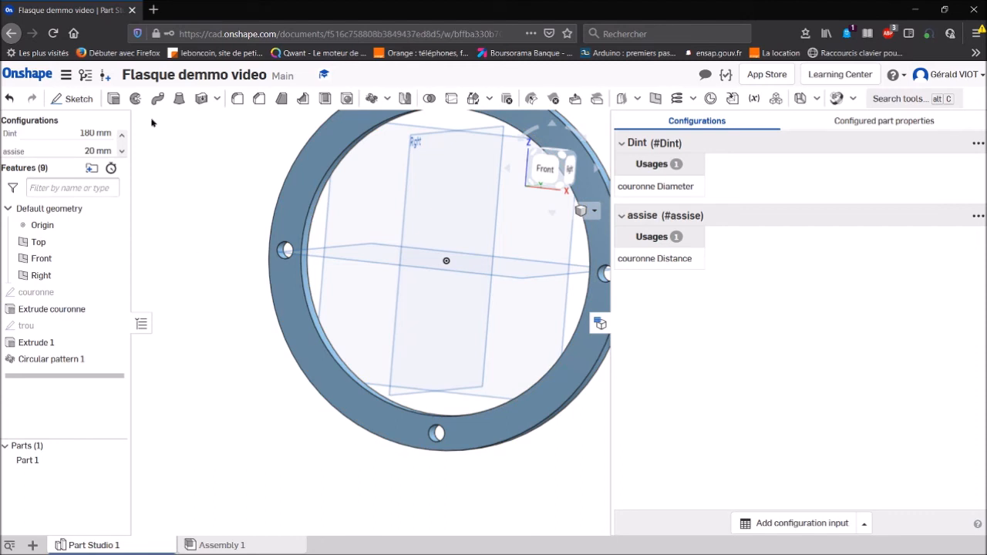
# - Enlarge the configuration input area and start a new integer configuration variable named nb_trous
pyautogui.scroll(1, 78, 153)
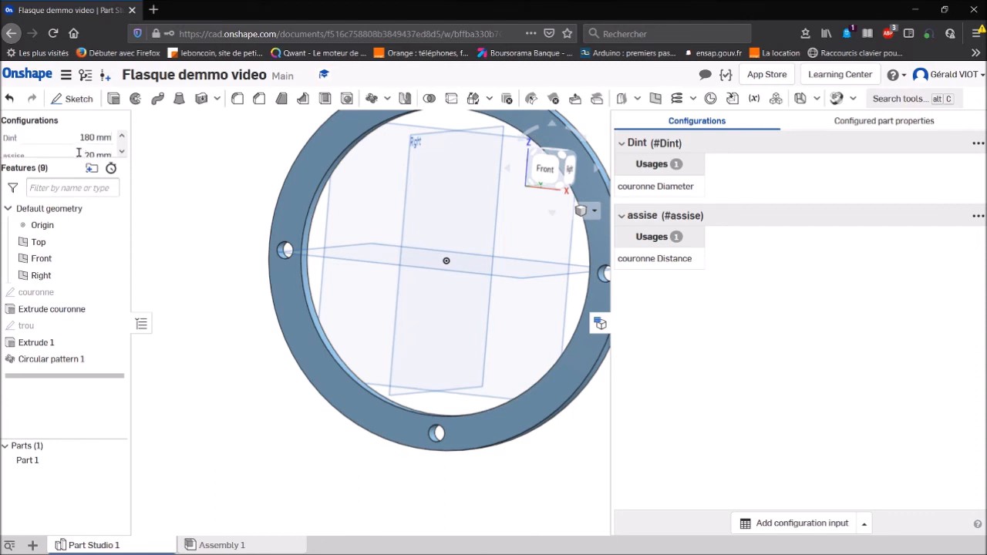
pyautogui.moveTo(62, 160); pyautogui.dragTo(62, 216)
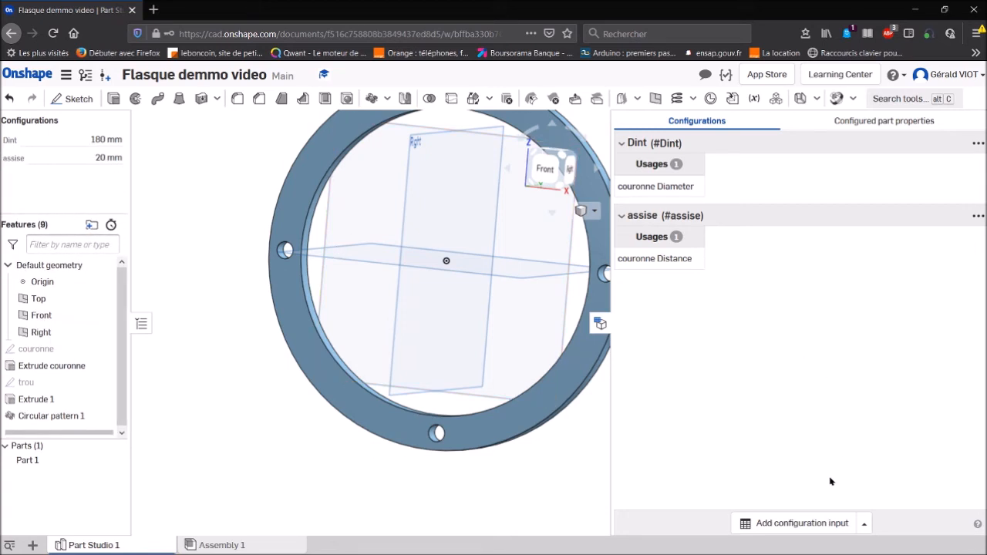
pyautogui.click(864, 523)
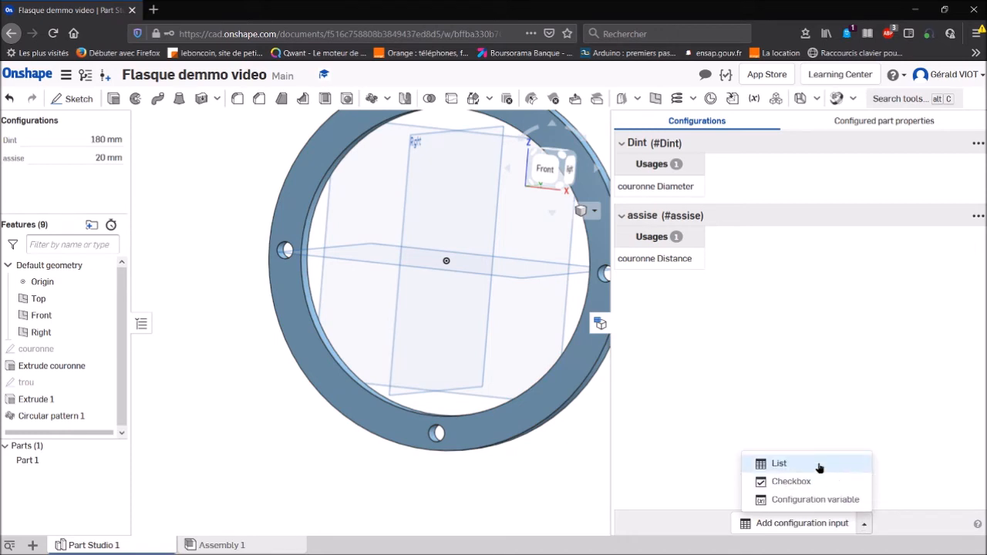
pyautogui.click(829, 503)
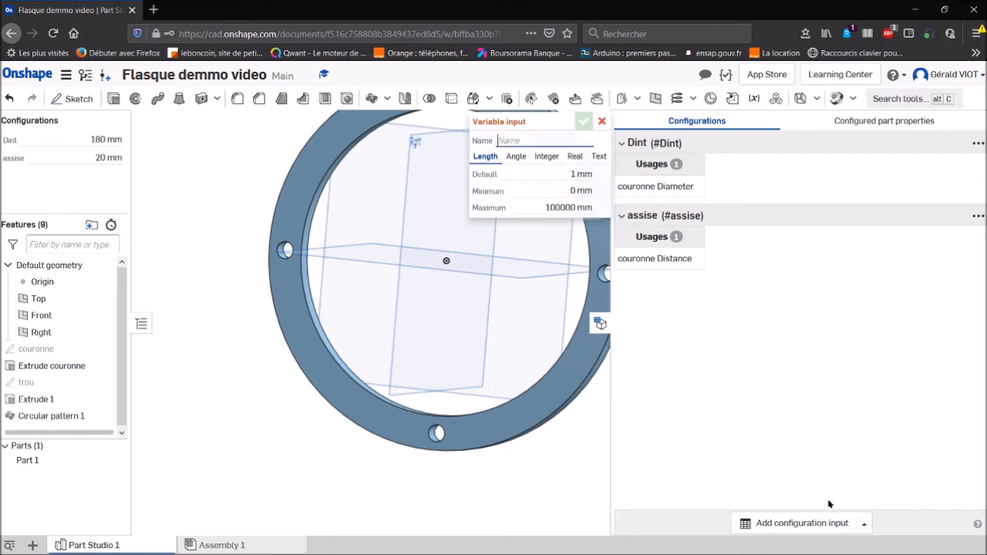
pyautogui.click(553, 158)
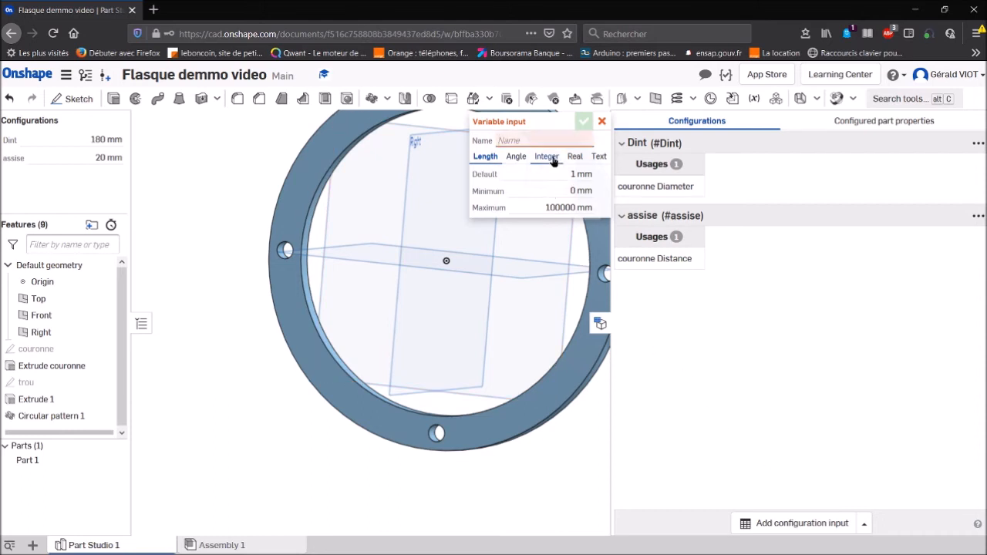
pyautogui.click(542, 139)
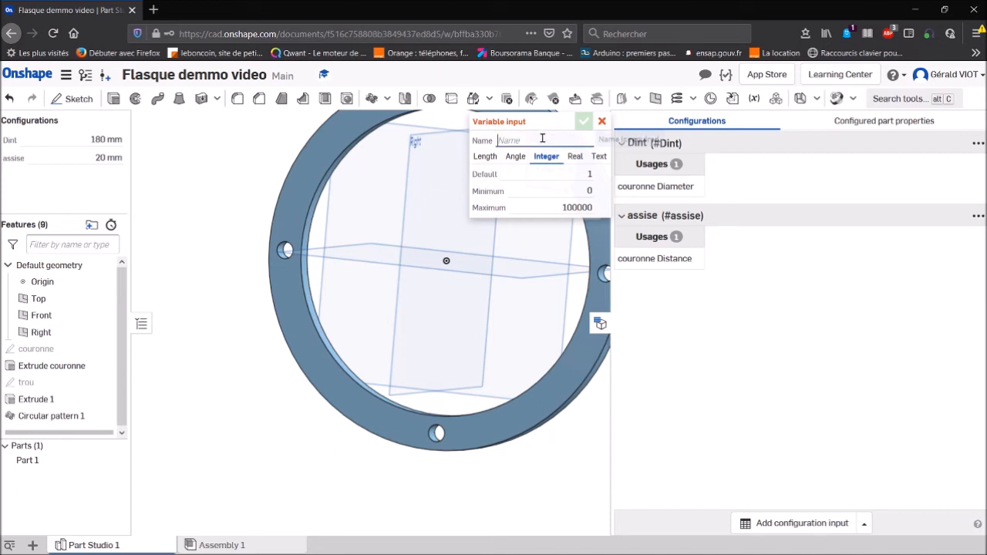
pyautogui.write('nb')
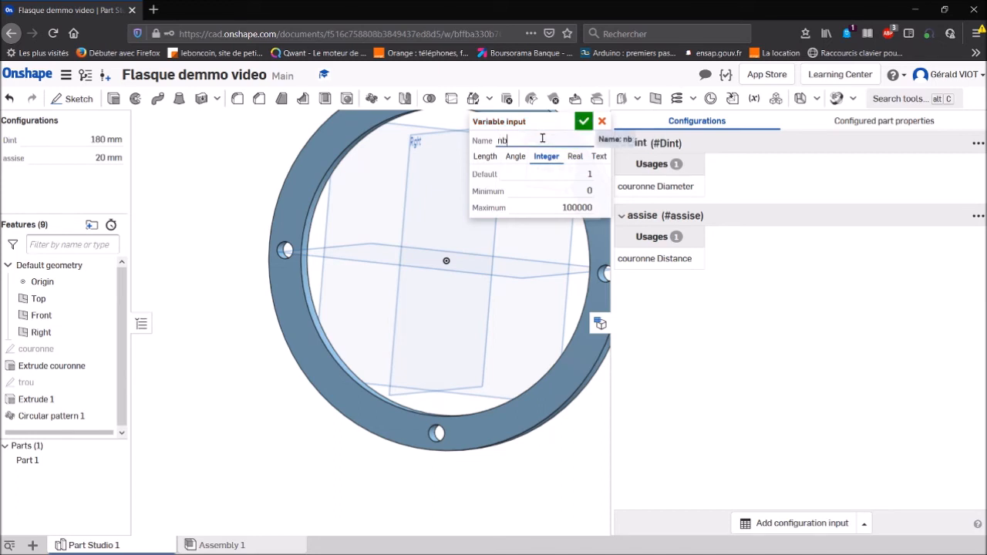
pyautogui.write('<trous')
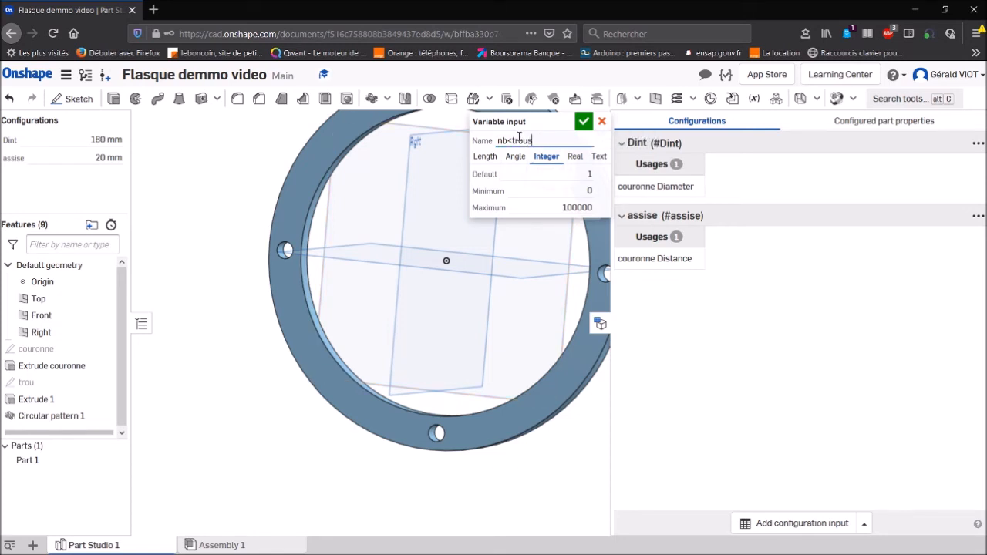
pyautogui.click(511, 140)
pyautogui.press('BackSpace')
pyautogui.write('_')
# - Give the nb_trous variable a default of 4, a minimum of 2 and a maximum of 20, and accept it
pyautogui.click(589, 176)
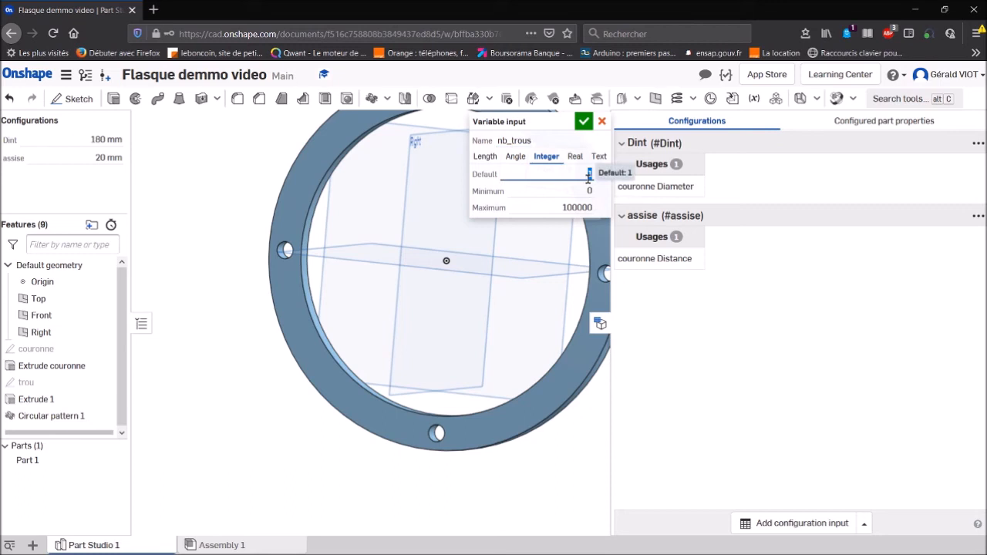
pyautogui.write('4')
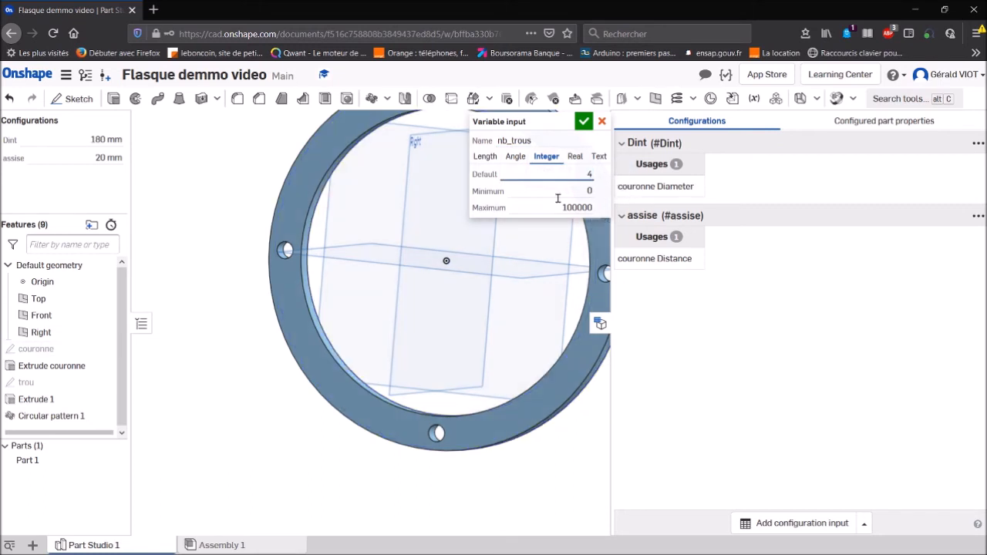
pyautogui.click(585, 192)
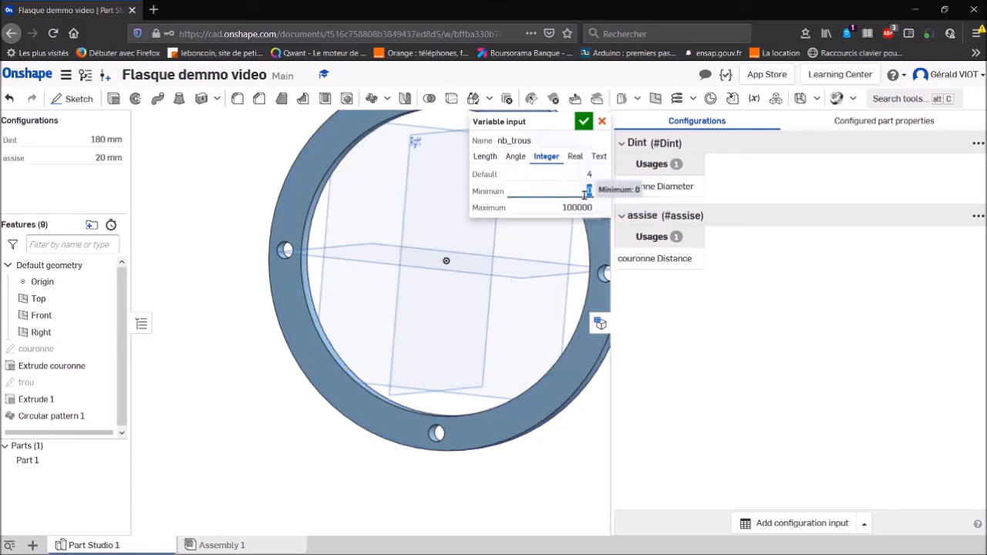
pyautogui.write('2')
pyautogui.click(582, 208)
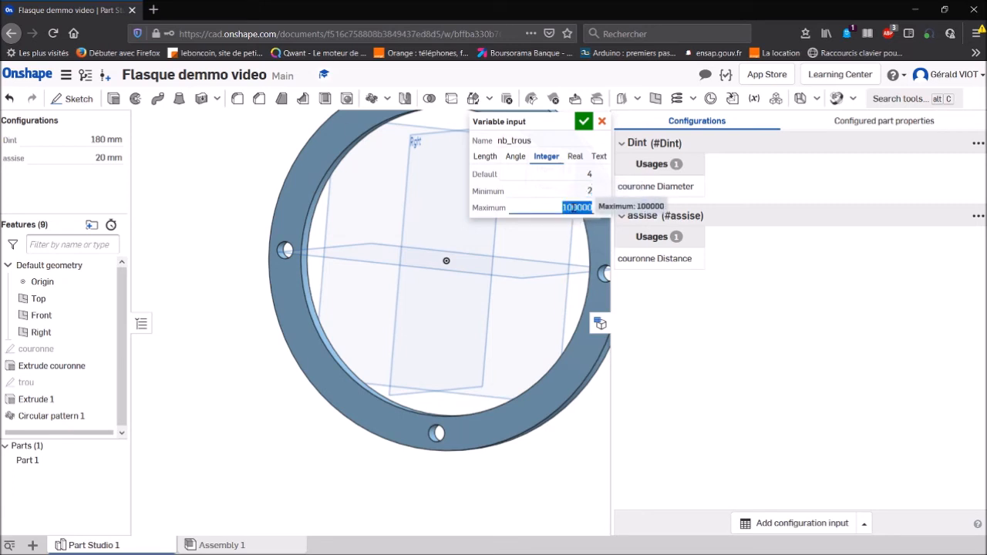
pyautogui.write('20')
pyautogui.click(583, 122)
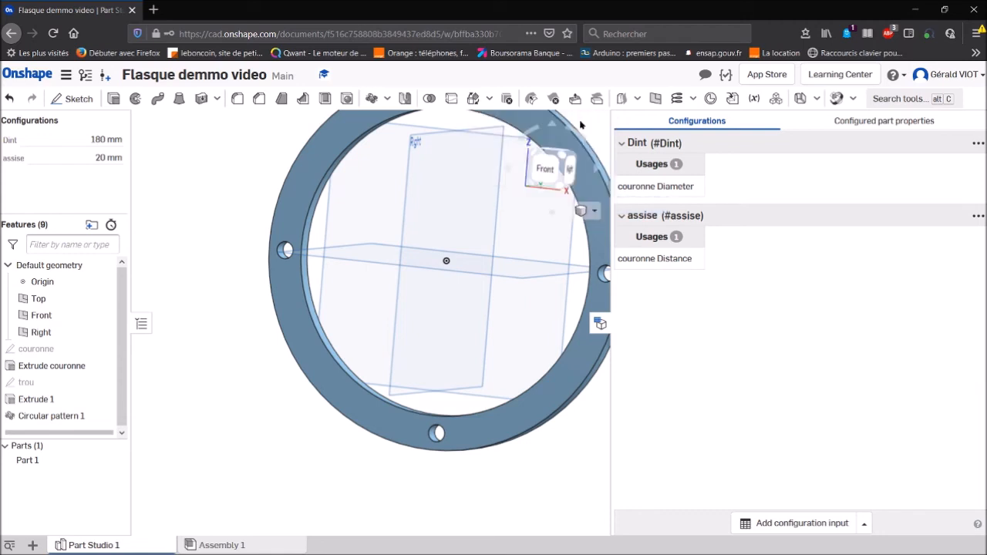
# - Edit the circular pattern of the holes so its instance count is driven by #nb_trous
pyautogui.rightClick(83, 416)
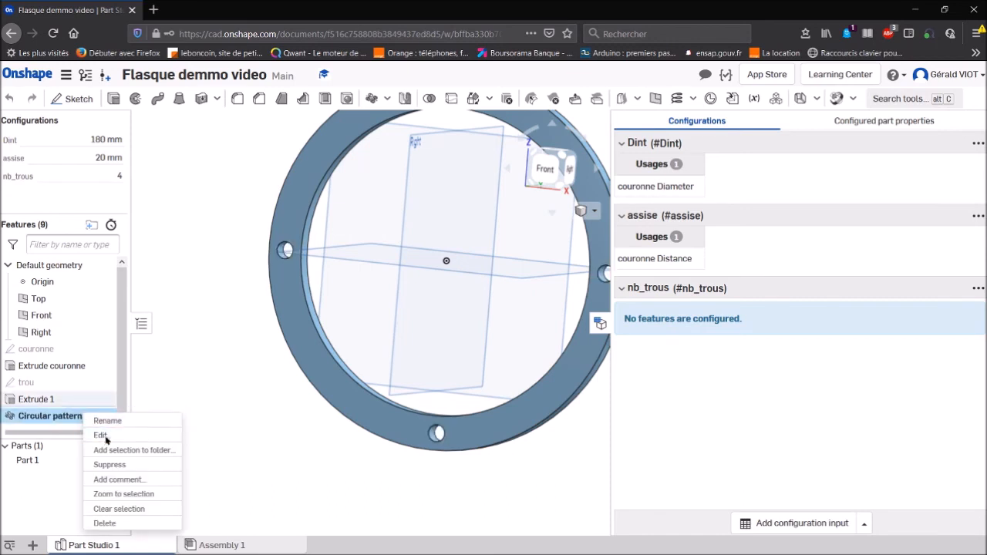
pyautogui.click(101, 436)
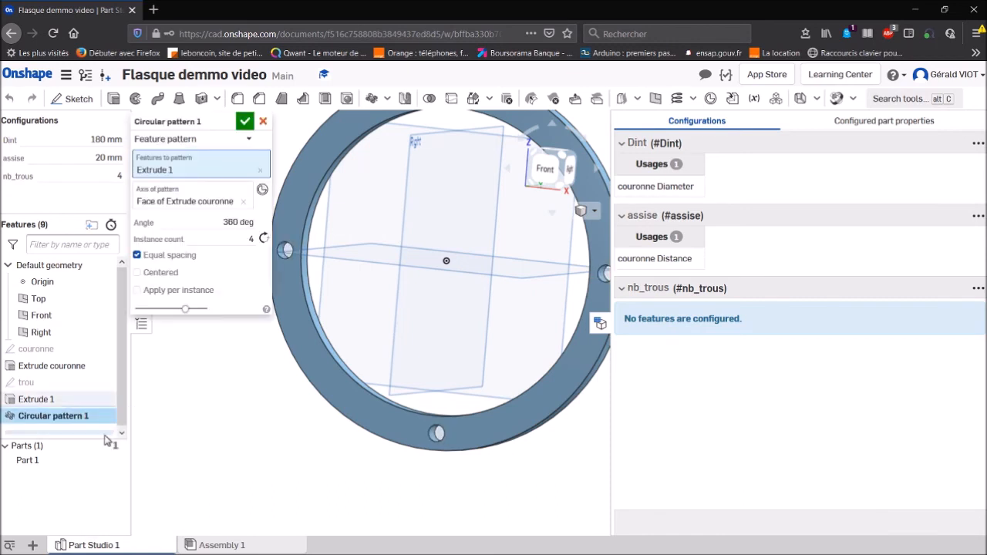
pyautogui.click(242, 239)
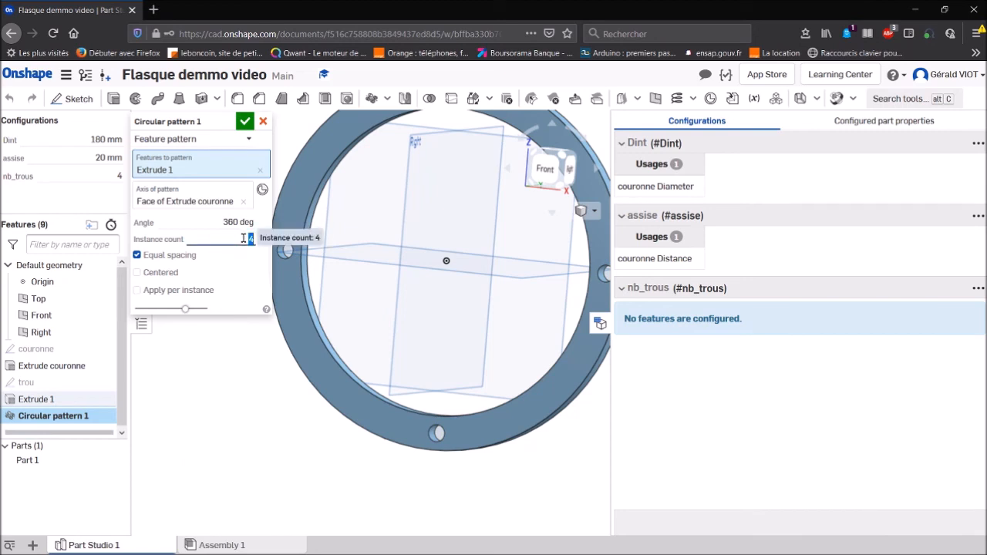
pyautogui.write('#n')
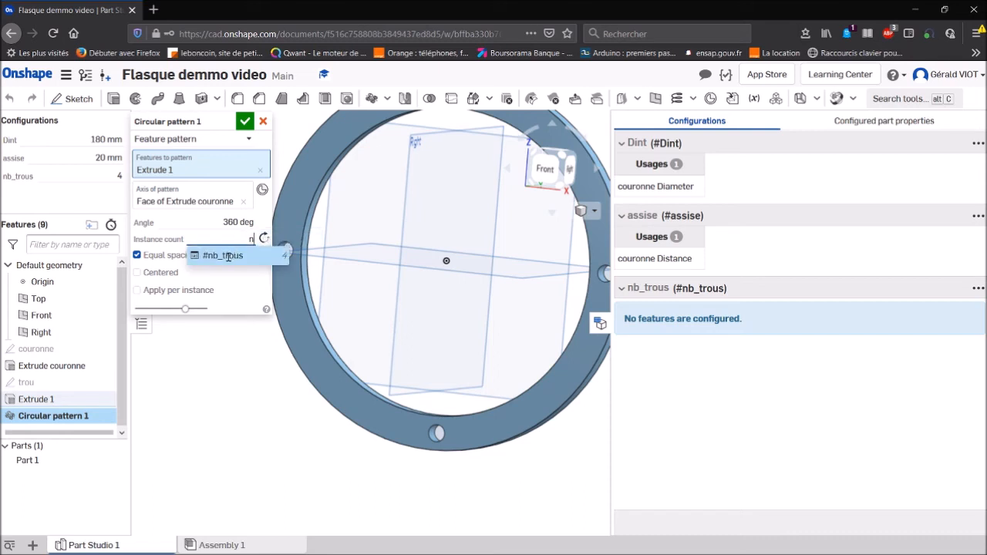
pyautogui.click(226, 255)
pyautogui.click(234, 240)
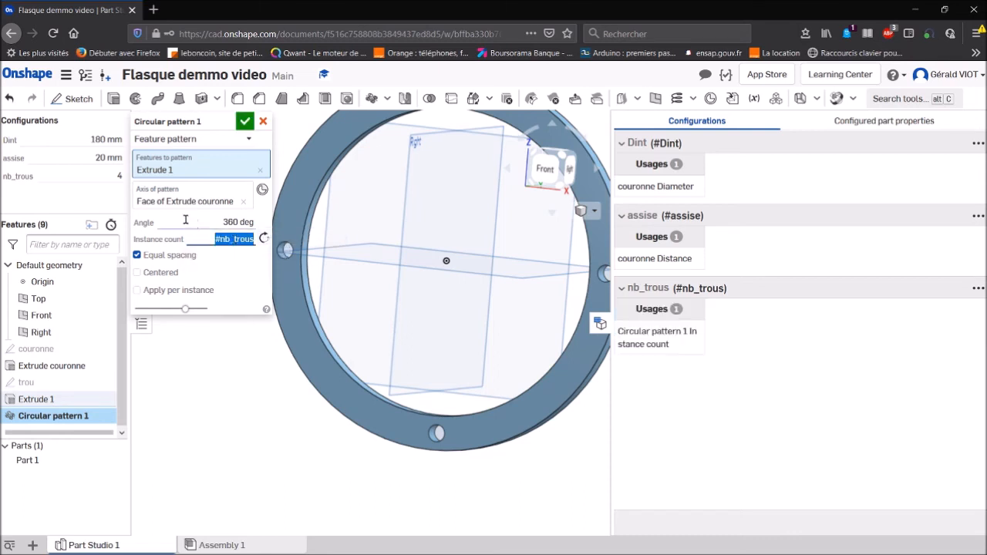
pyautogui.press('Return')
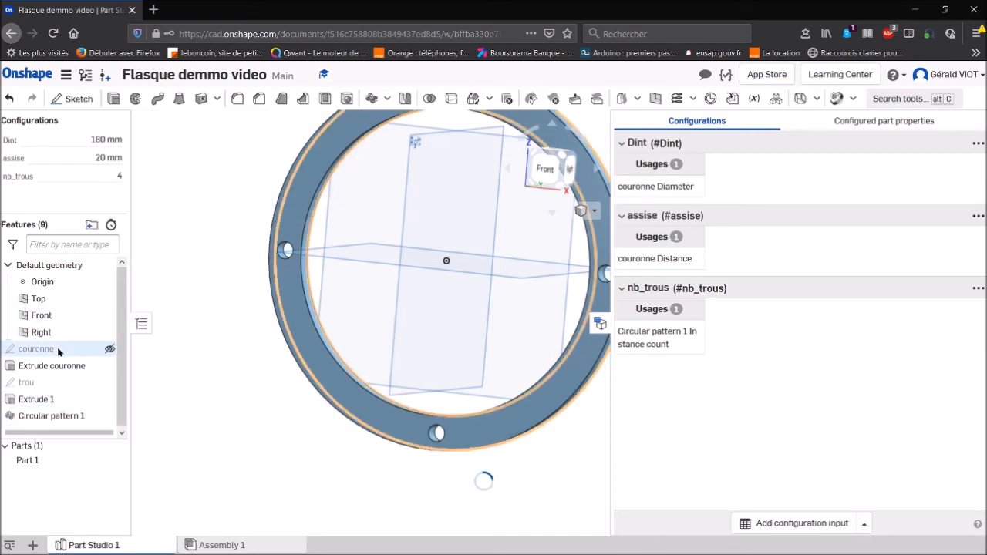
# - Set the nb_trous configuration value to 6 and check the hole pattern on the ring
pyautogui.click(119, 176)
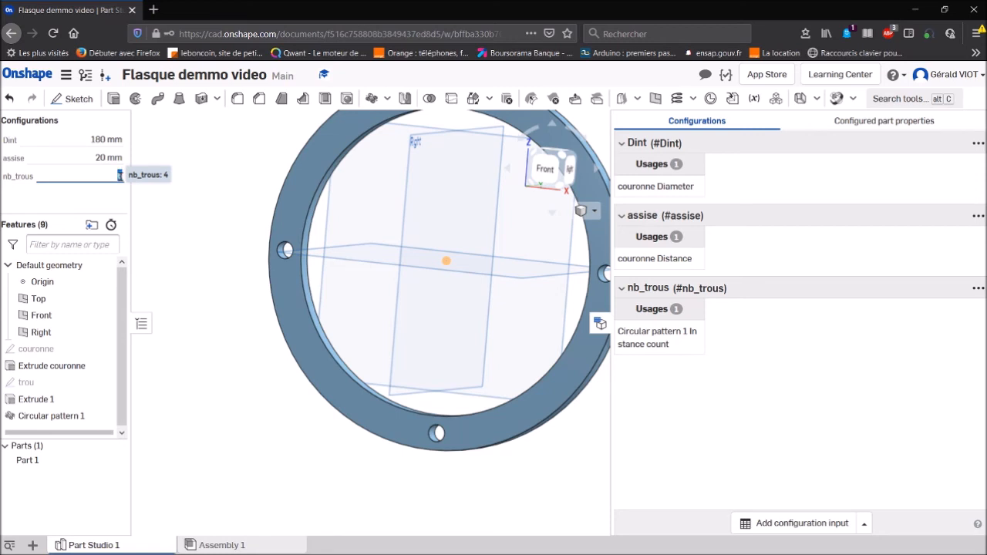
pyautogui.write('6')
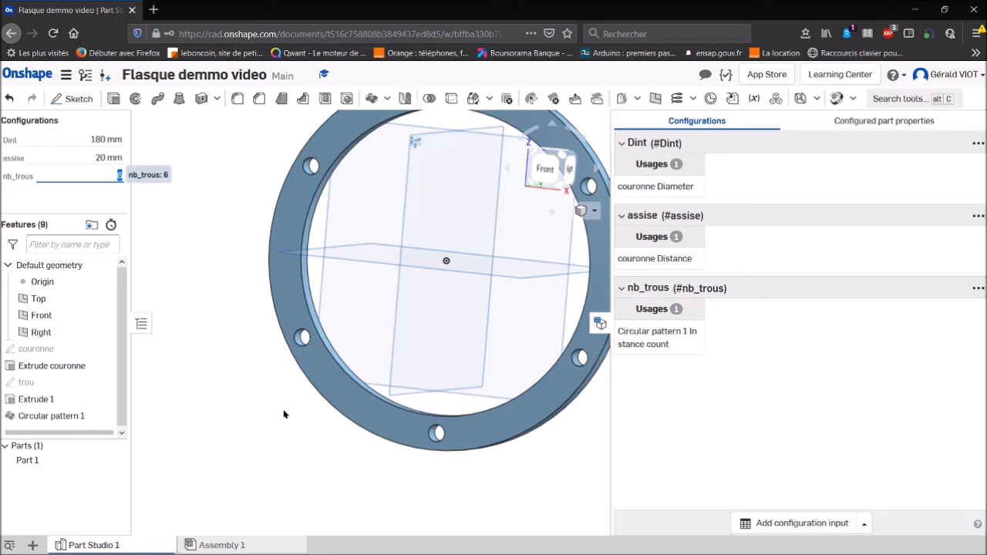
pyautogui.moveTo(286, 412); pyautogui.dragTo(342, 401, button='right')
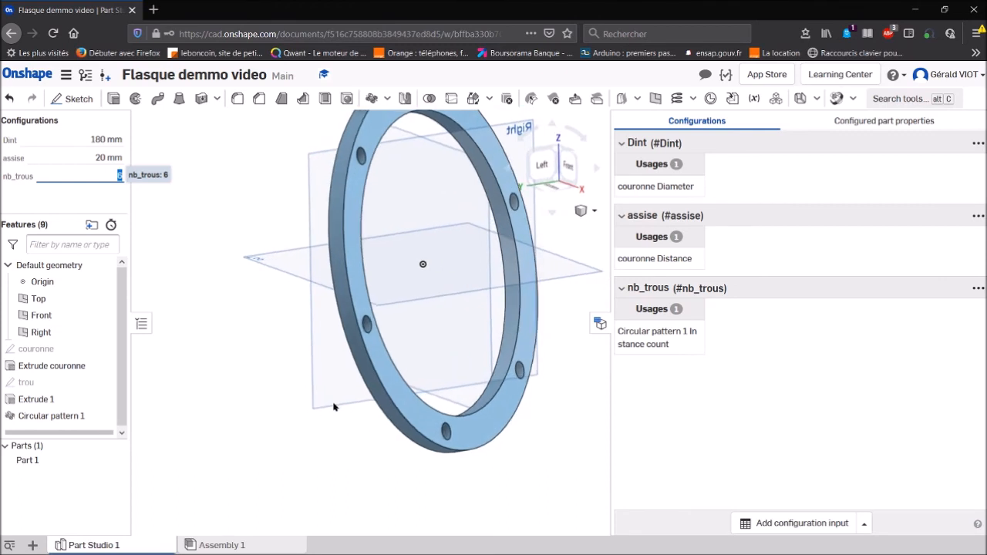
# - Chamfer the front and back outer circular edges of the ring with an equal distance of 1 mm
pyautogui.click(259, 99)
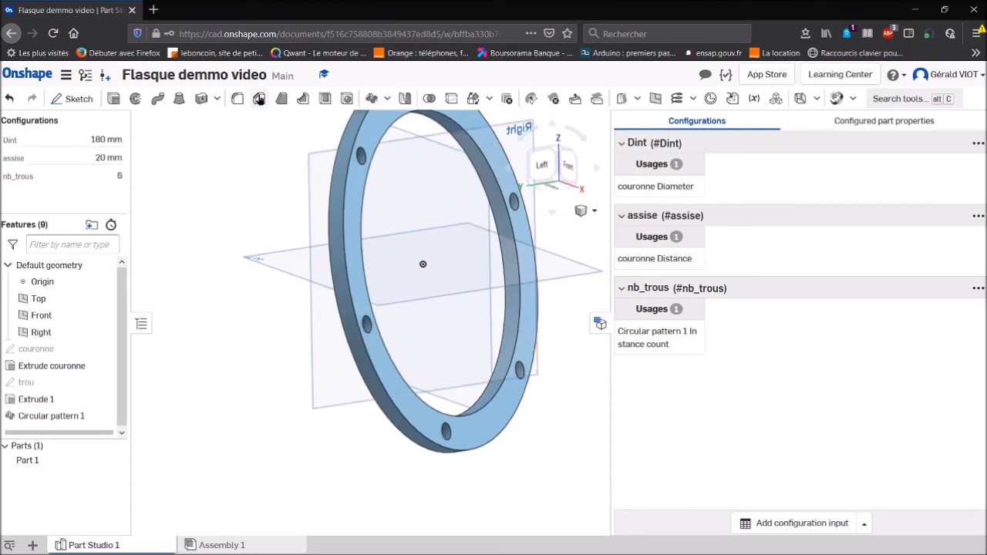
pyautogui.click(240, 172)
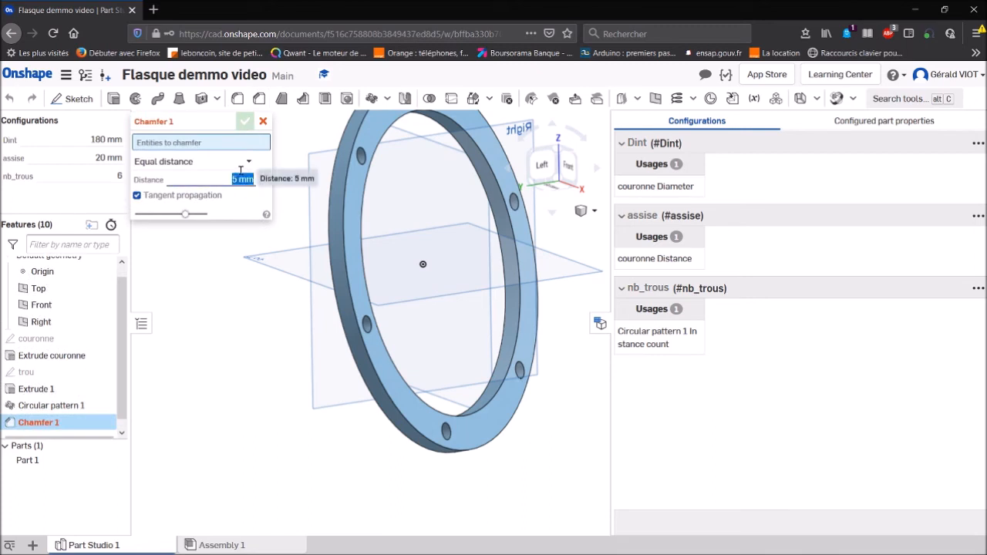
pyautogui.write('1')
pyautogui.press('Return')
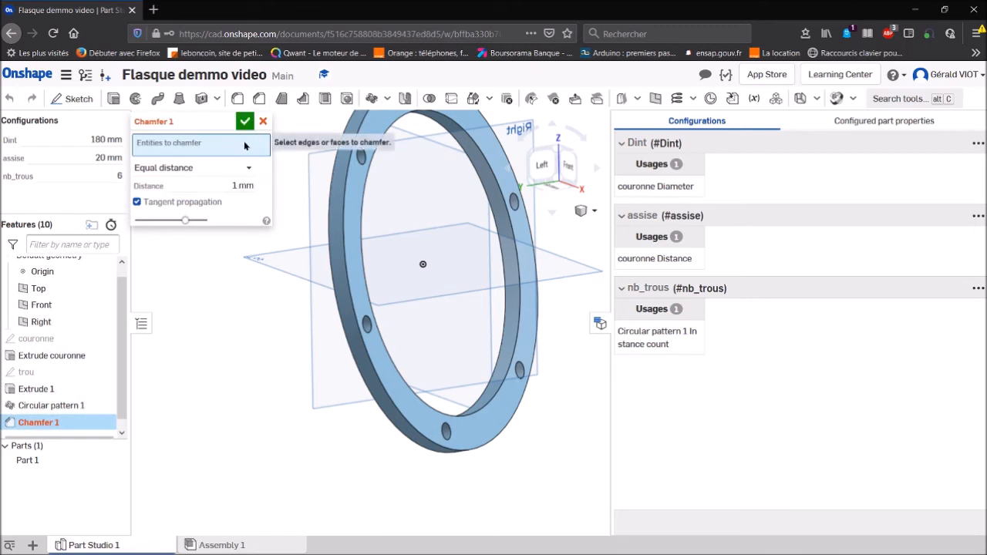
pyautogui.click(344, 214)
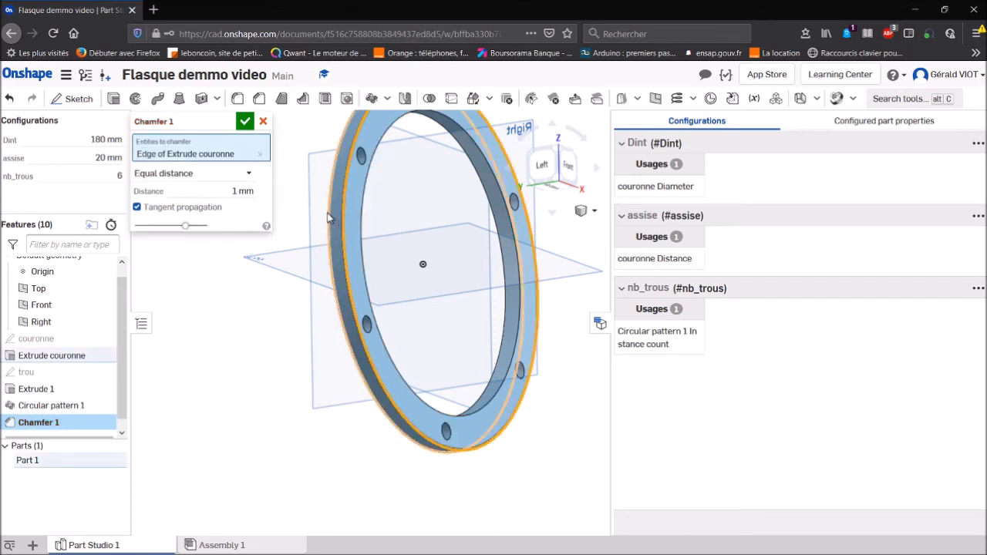
pyautogui.click(332, 214)
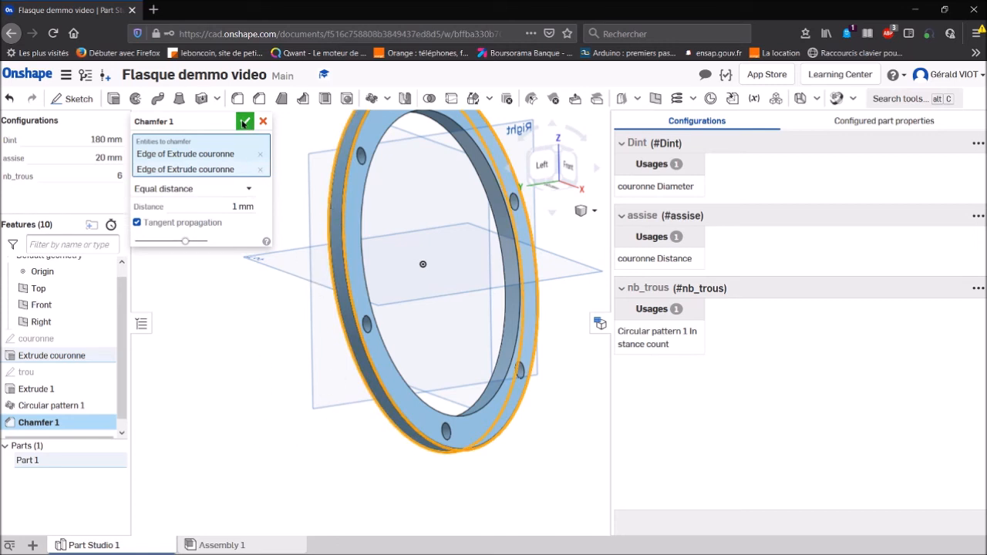
pyautogui.click(244, 122)
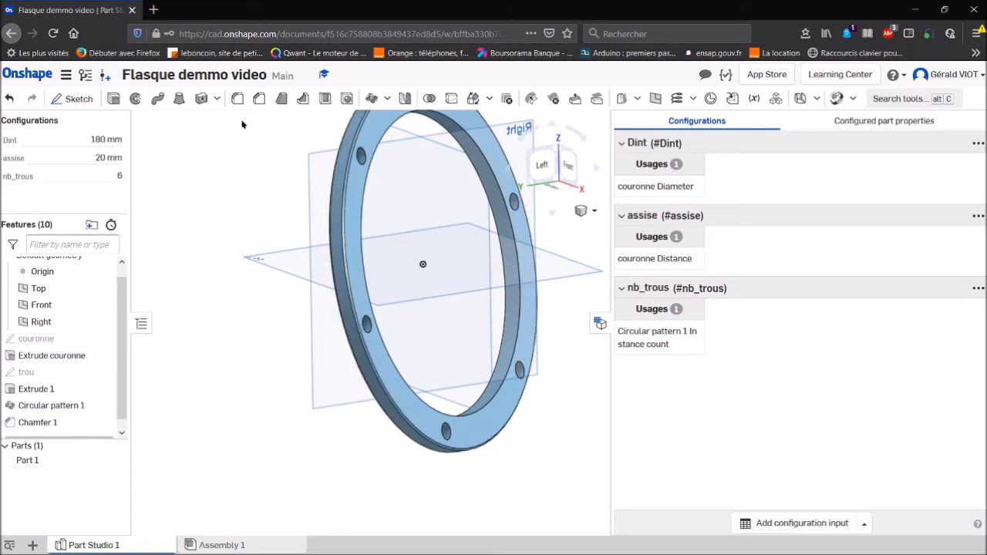
# - Add a list configuration input with the options petit, moyen and grand below Default
pyautogui.click(863, 525)
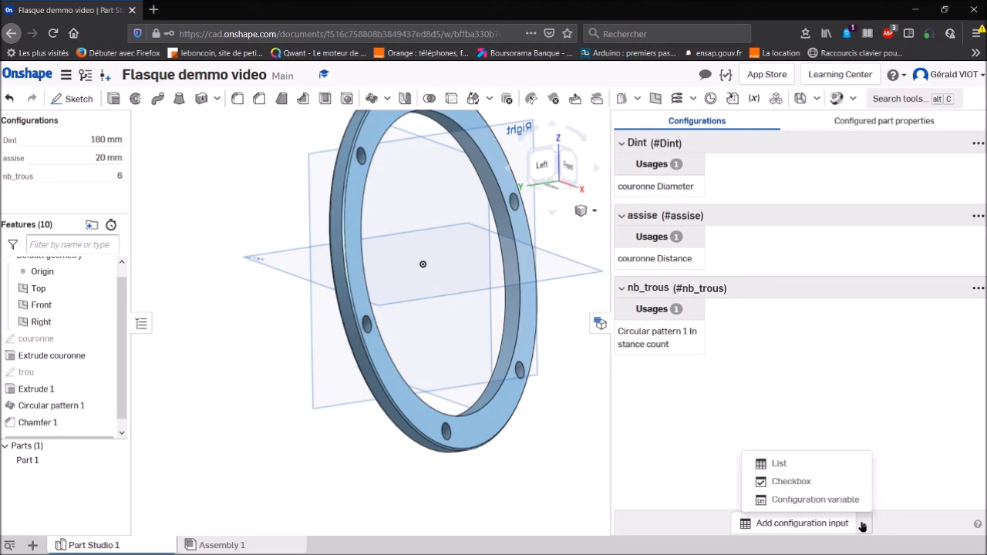
pyautogui.click(818, 460)
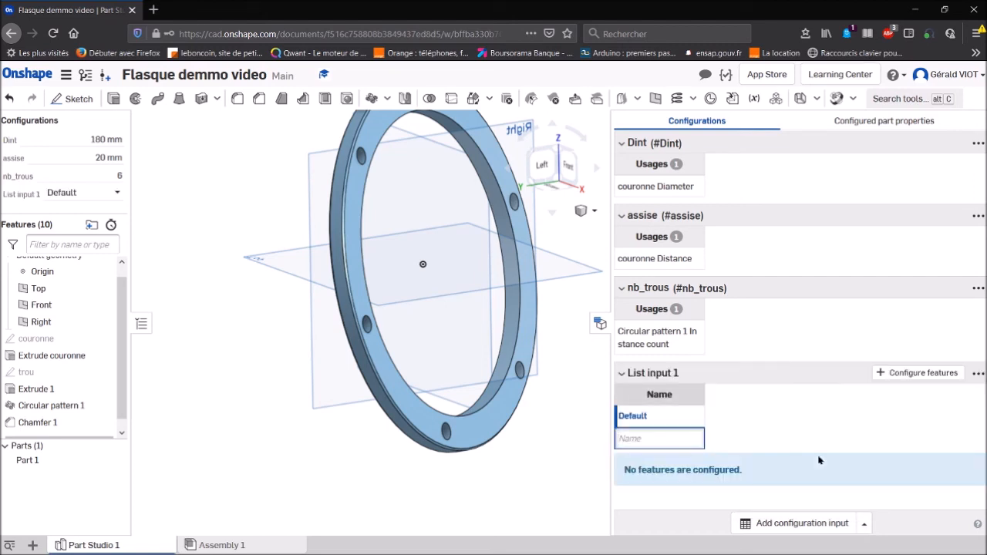
pyautogui.write('petit')
pyautogui.press('Return')
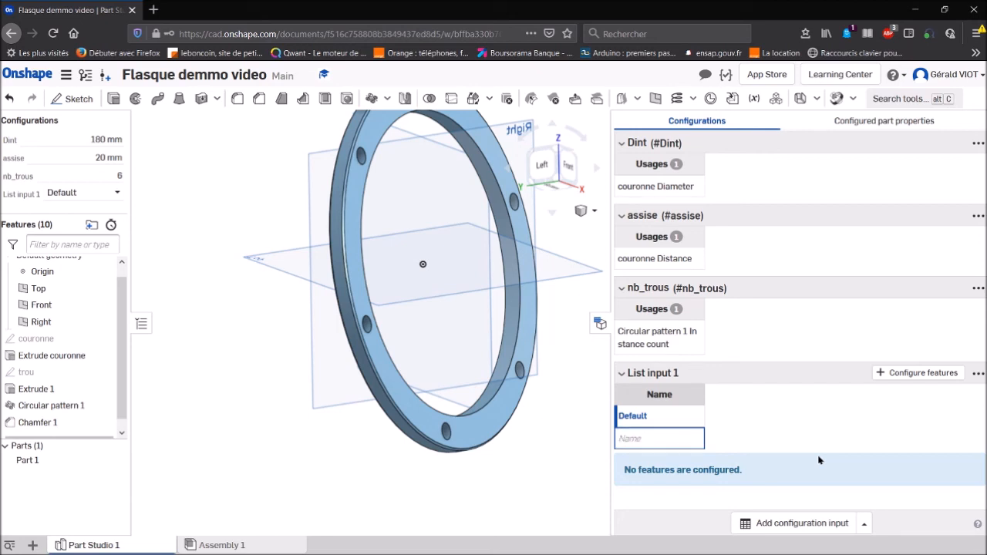
pyautogui.write('moyen')
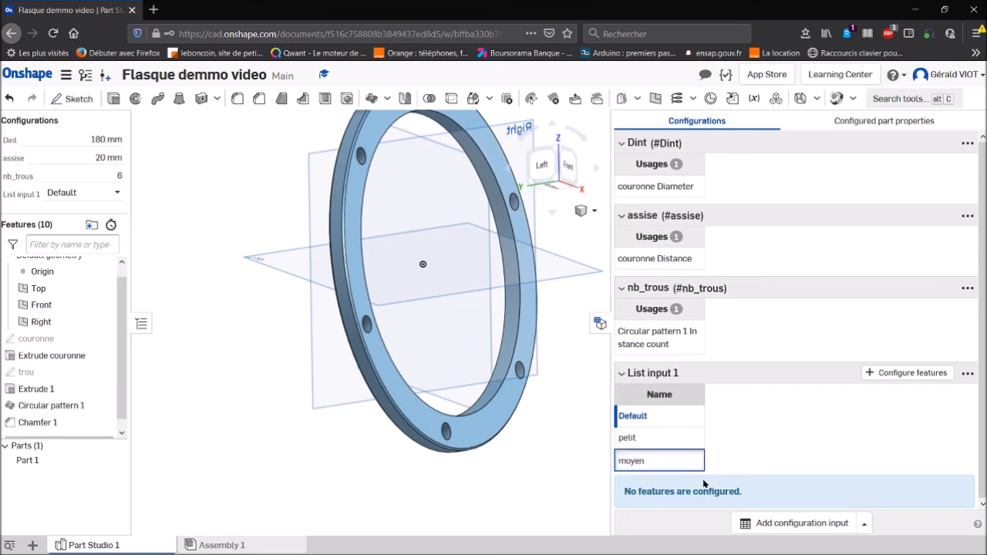
pyautogui.press('Return')
pyautogui.write('grand')
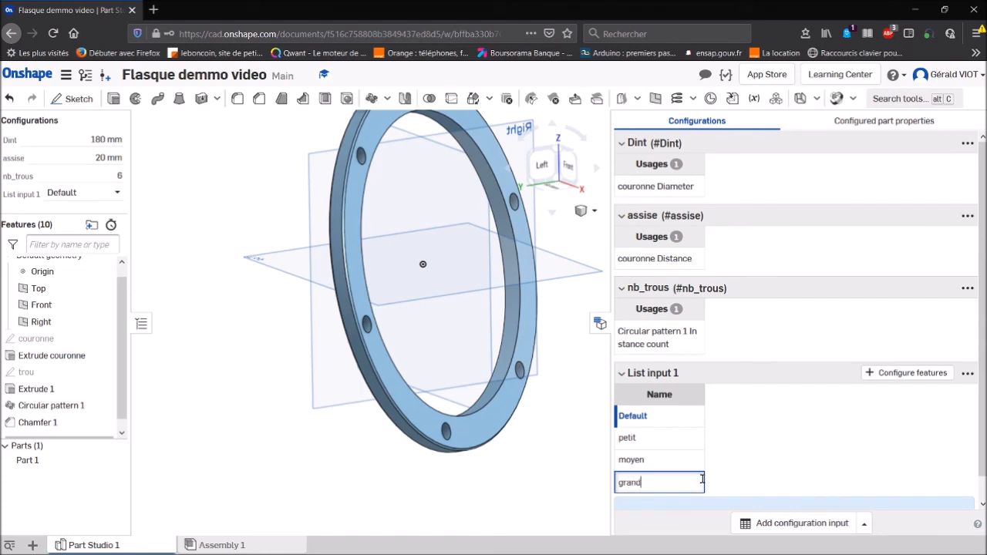
# - Add the distance of the Chamfer 1 feature as a configured parameter of the petit/moyen/grand list input
pyautogui.click(682, 439)
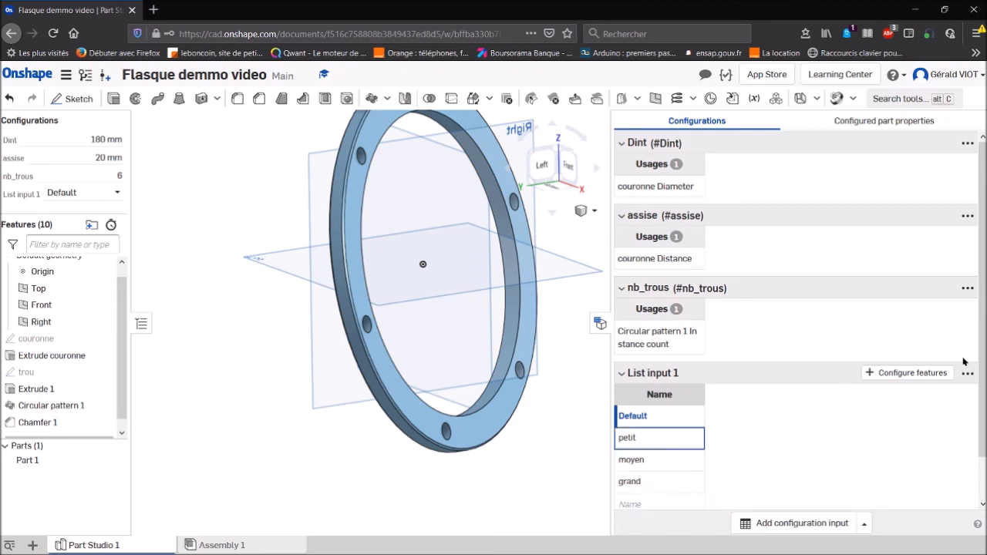
pyautogui.click(927, 371)
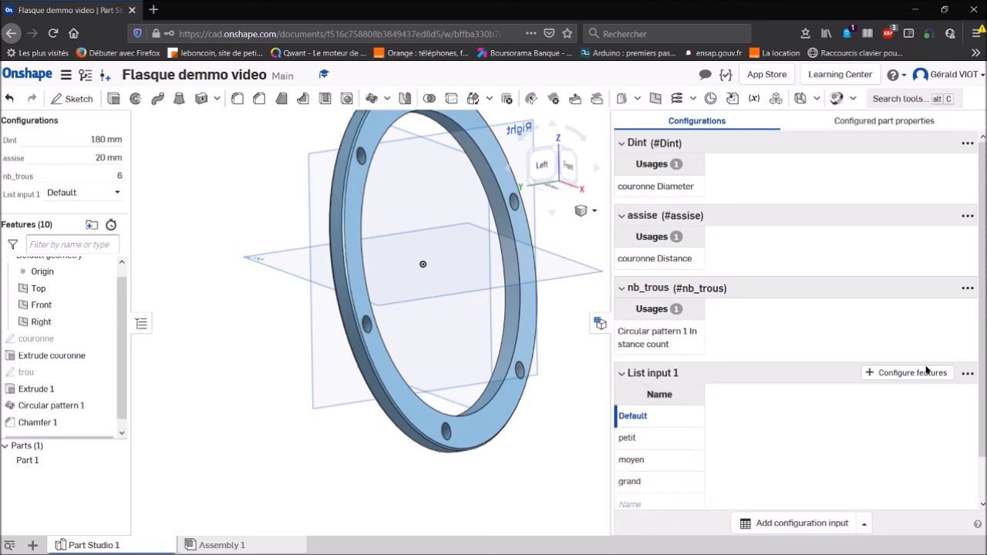
pyautogui.click(874, 372)
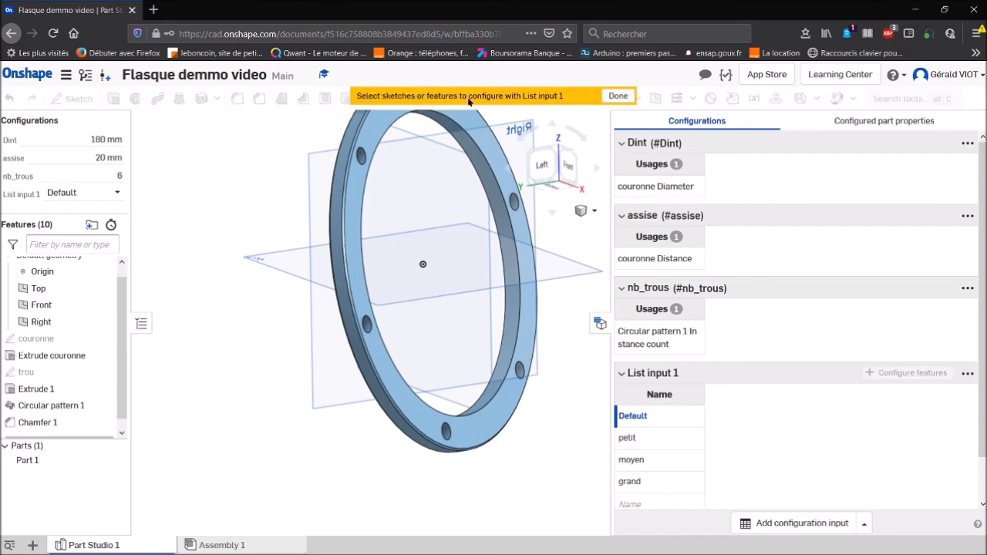
pyautogui.click(51, 421)
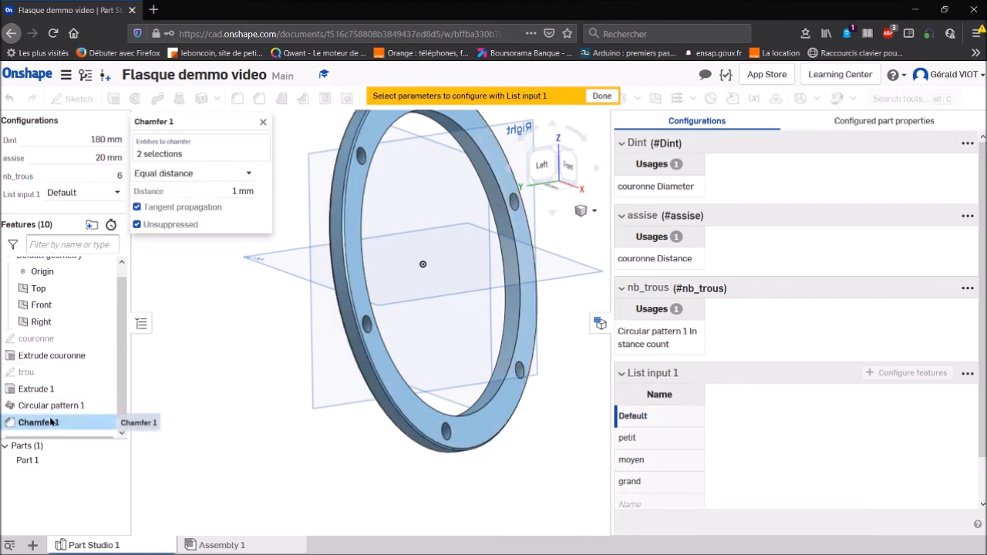
pyautogui.click(226, 190)
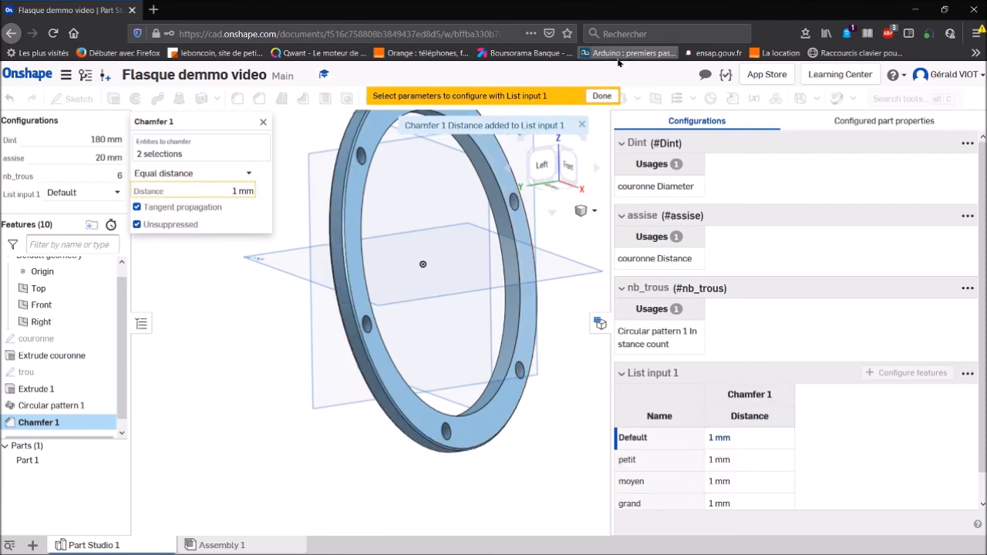
pyautogui.click(601, 96)
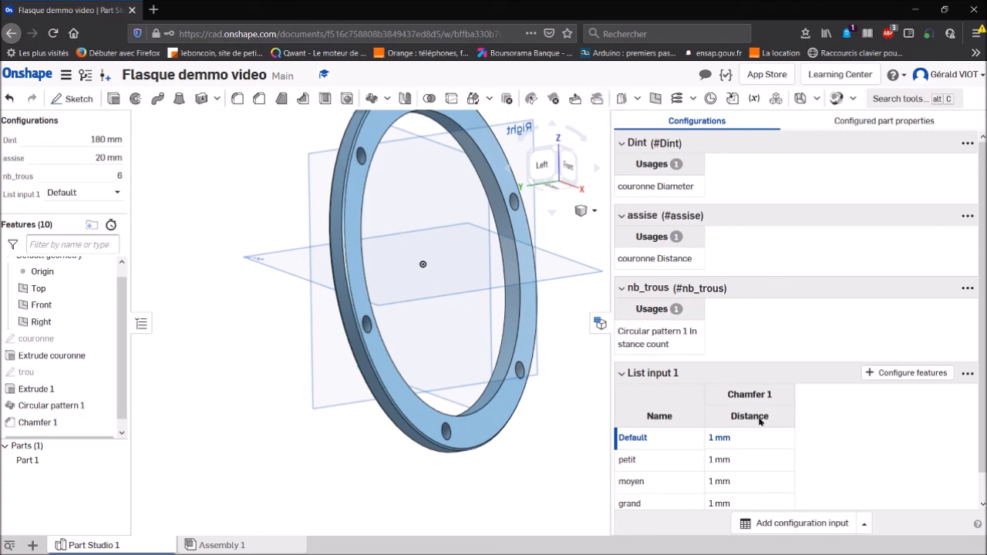
# - Set the configured chamfer distance to 2 mm for moyen and 3 mm for grand
pyautogui.doubleClick(727, 483)
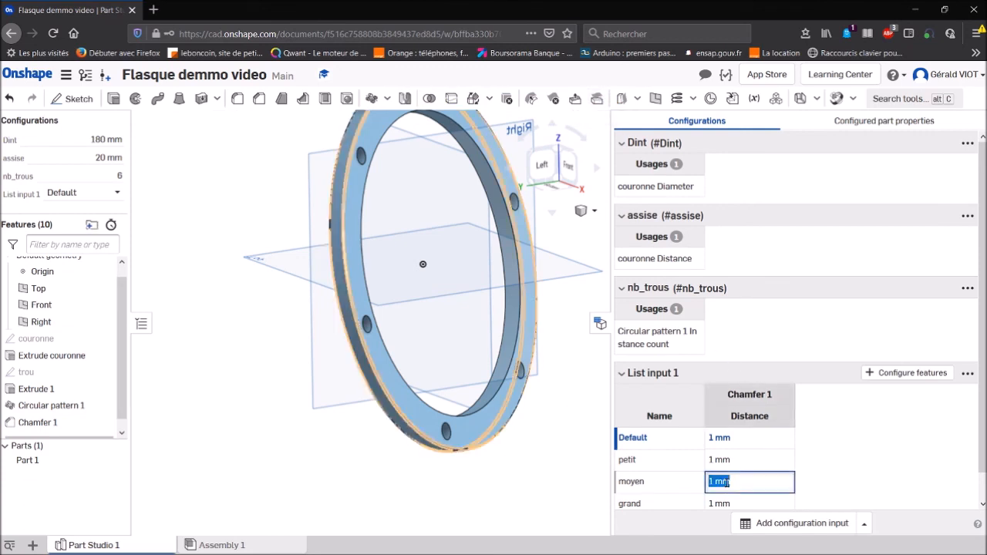
pyautogui.write('2')
pyautogui.scroll(-1, 739, 486)
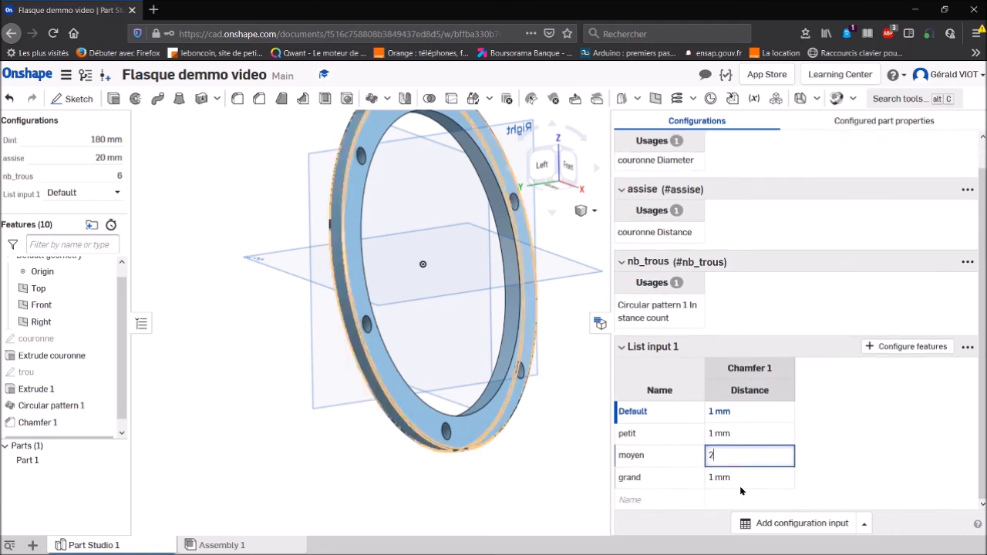
pyautogui.click(731, 477)
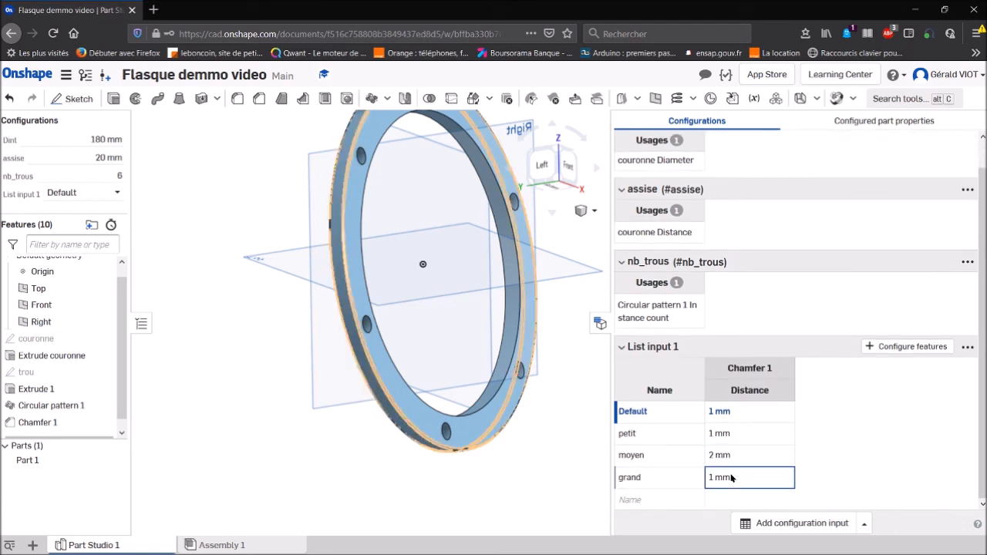
pyautogui.write('3')
pyautogui.click(864, 396)
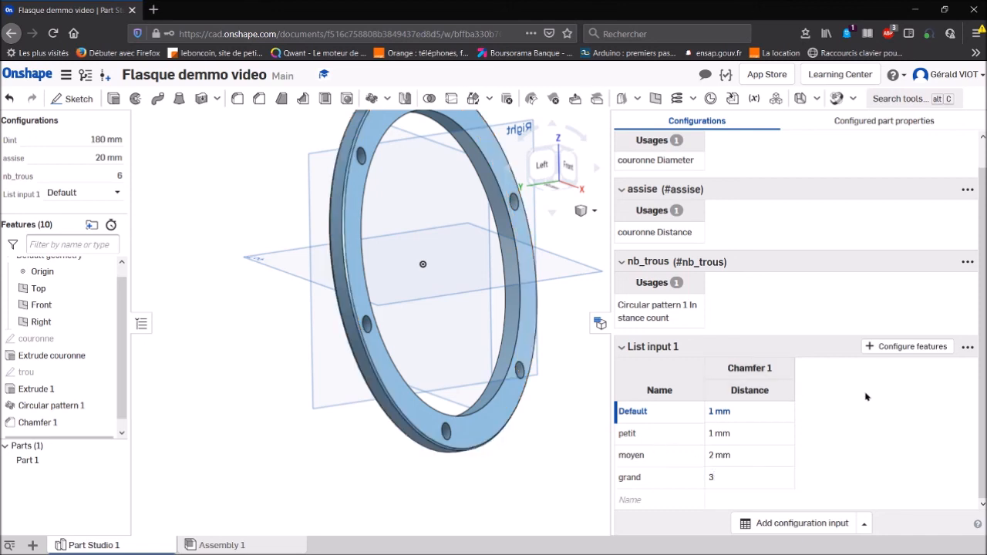
# - Rename the list configuration input as Taille de chanfrein
pyautogui.click(600, 324)
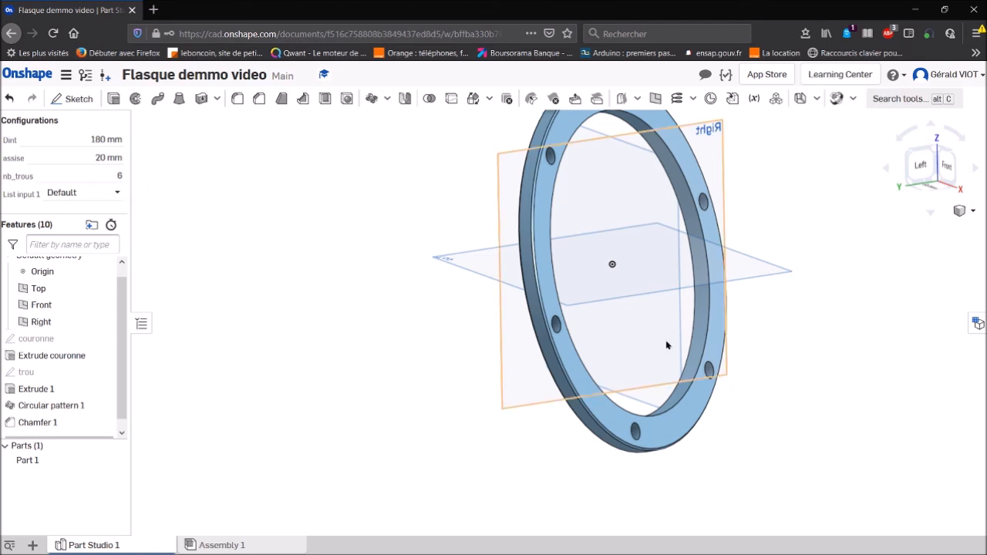
pyautogui.click(977, 323)
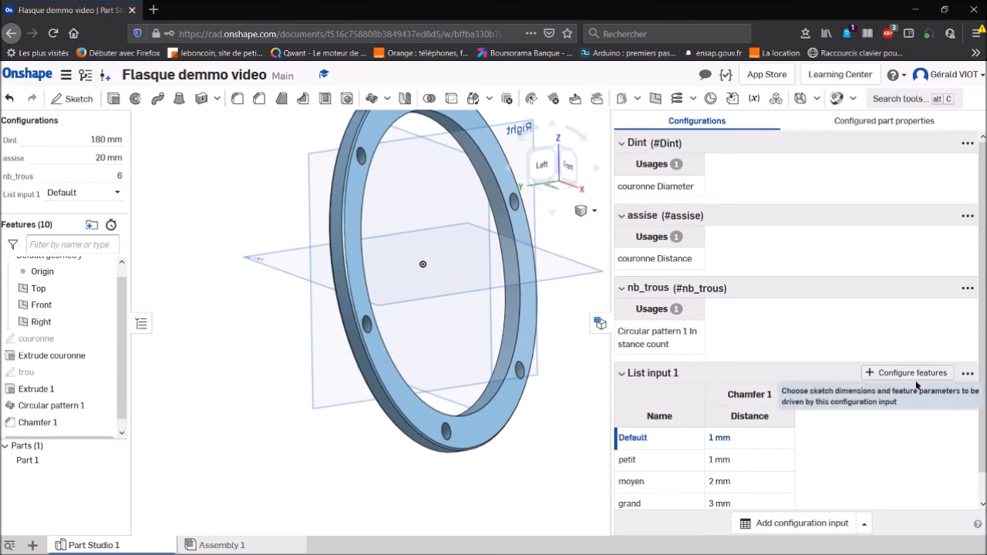
pyautogui.click(968, 373)
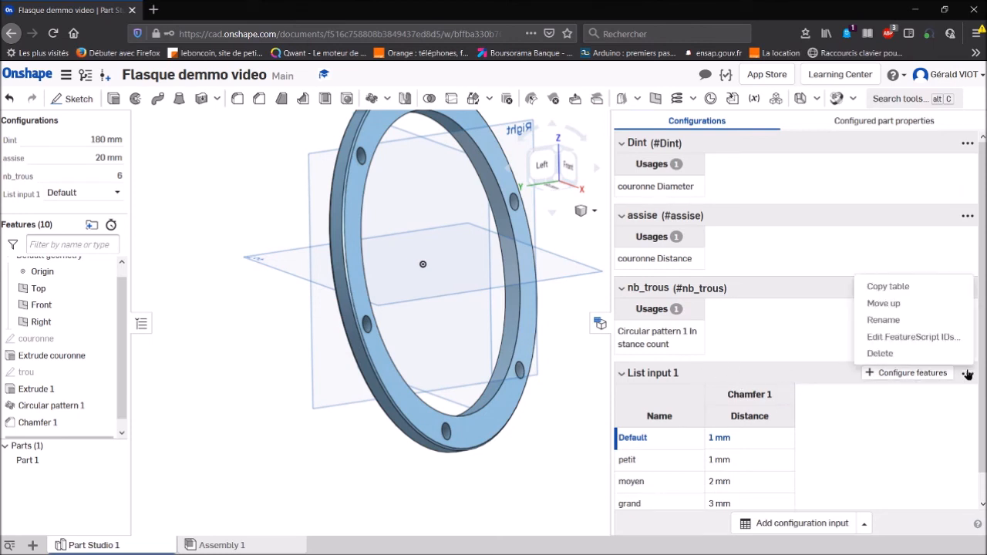
pyautogui.click(915, 322)
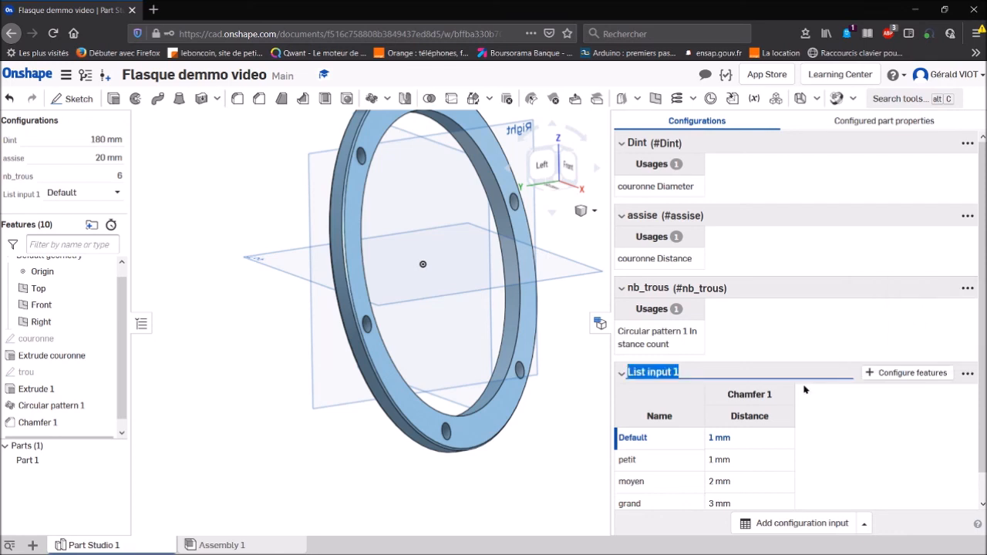
pyautogui.write('Taille d')
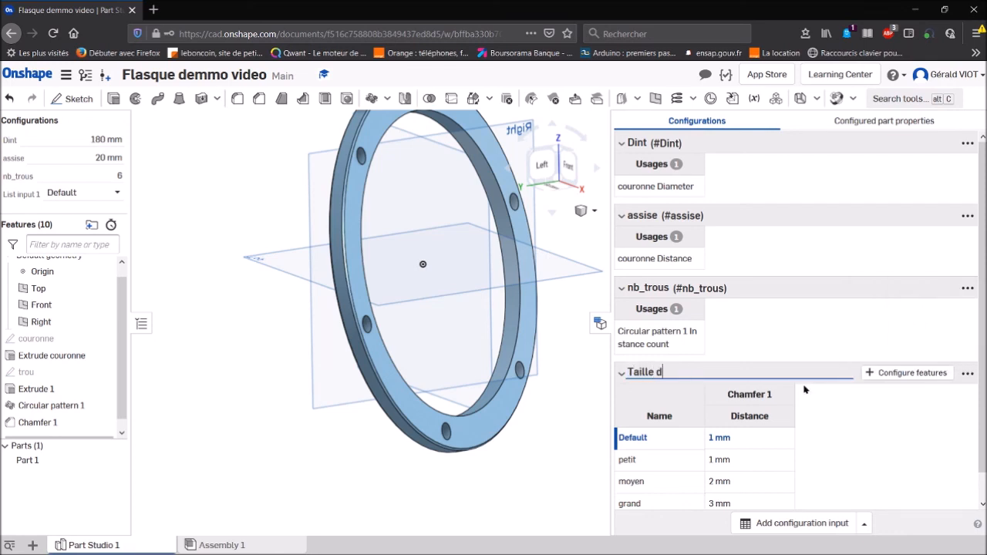
pyautogui.write('e chanfrein')
pyautogui.press('Return')
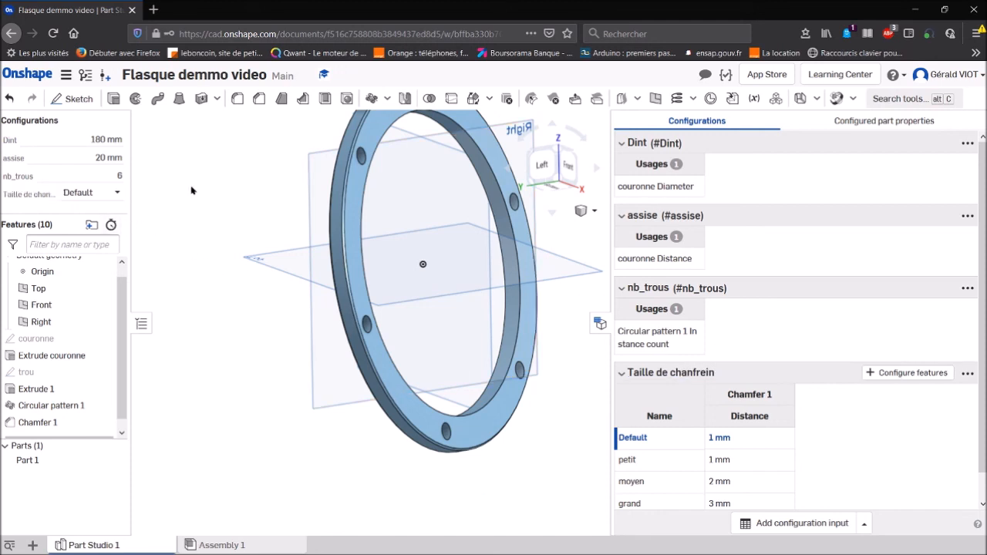
# - Test the Taille de chanfrein configuration by switching to petit, moyen and finally grand
pyautogui.moveTo(34, 211); pyautogui.dragTo(34, 264)
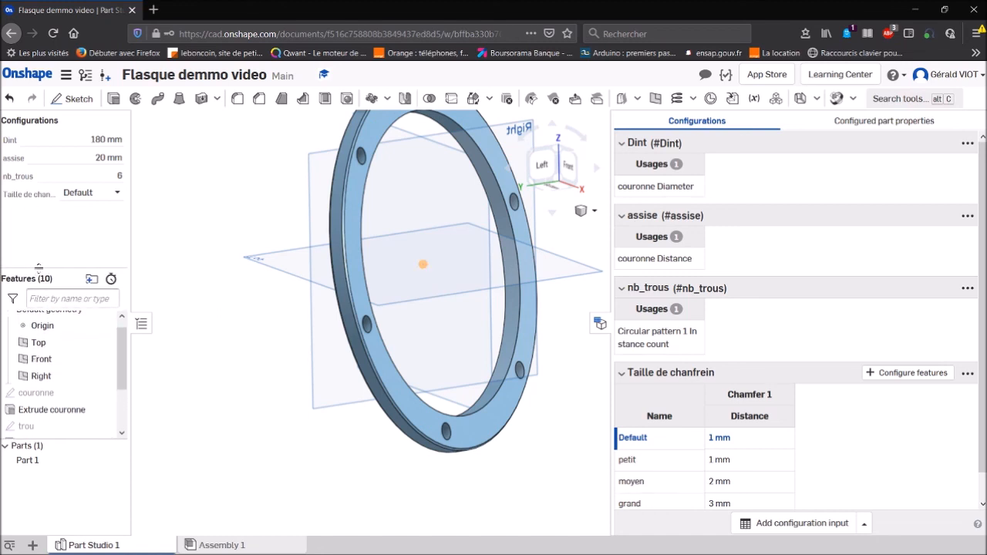
pyautogui.click(114, 197)
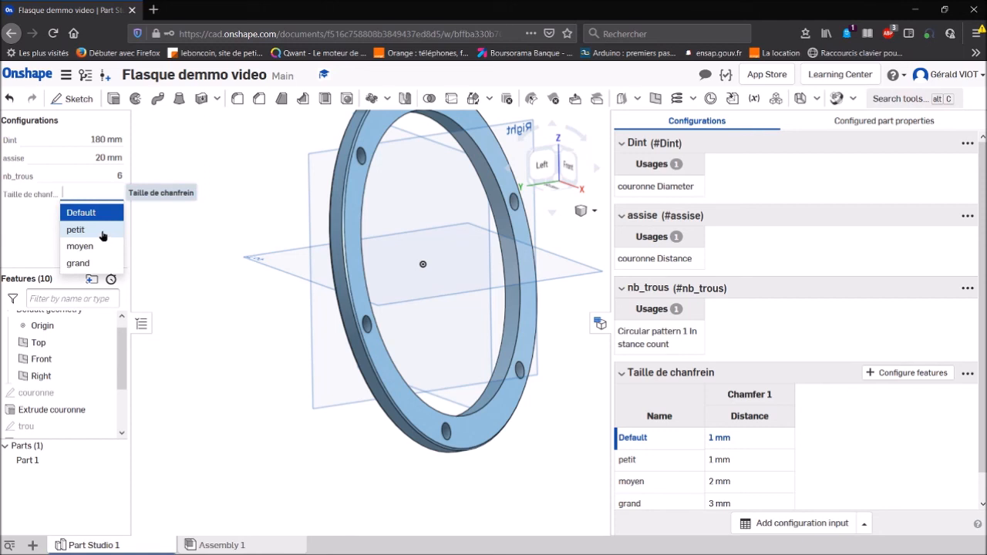
pyautogui.click(103, 230)
pyautogui.click(120, 191)
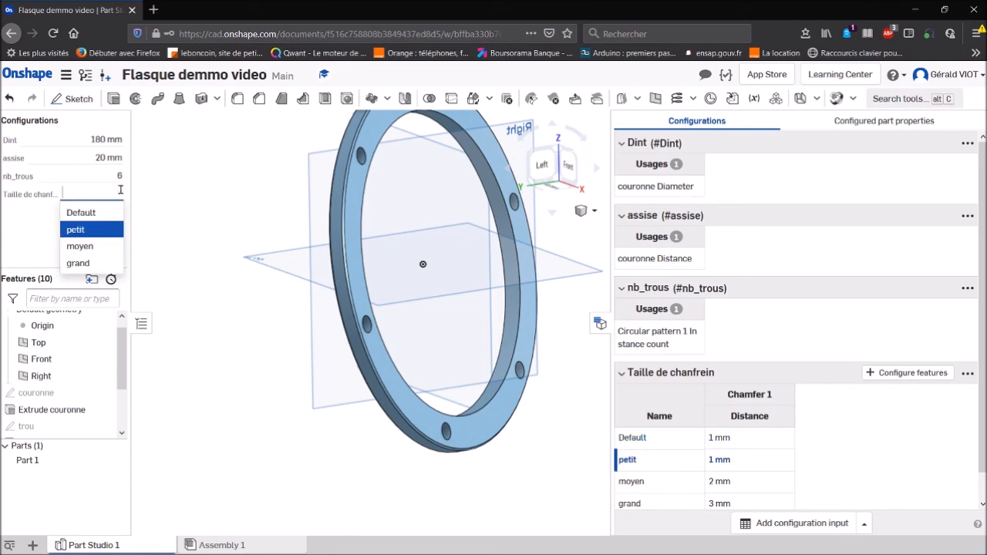
pyautogui.click(91, 247)
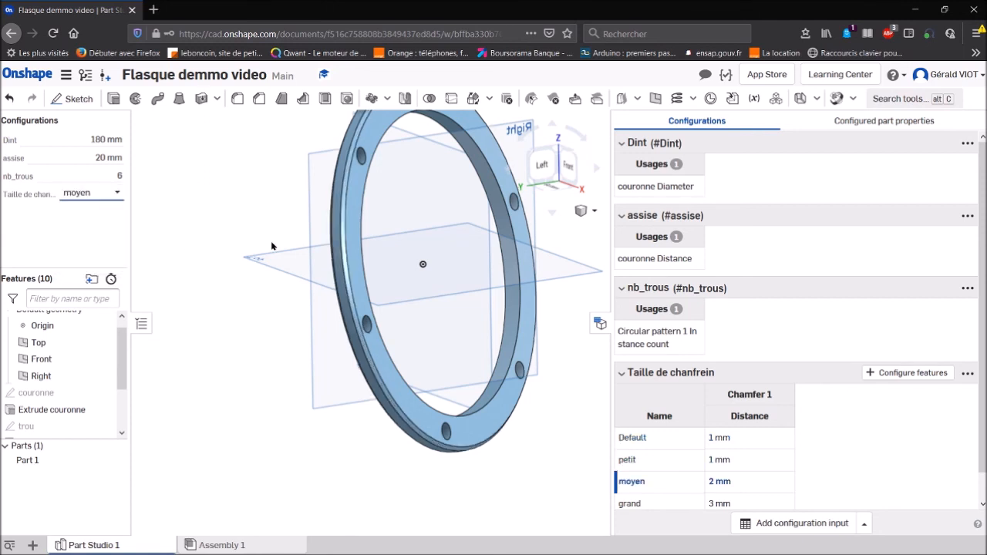
pyautogui.click(115, 194)
pyautogui.click(98, 263)
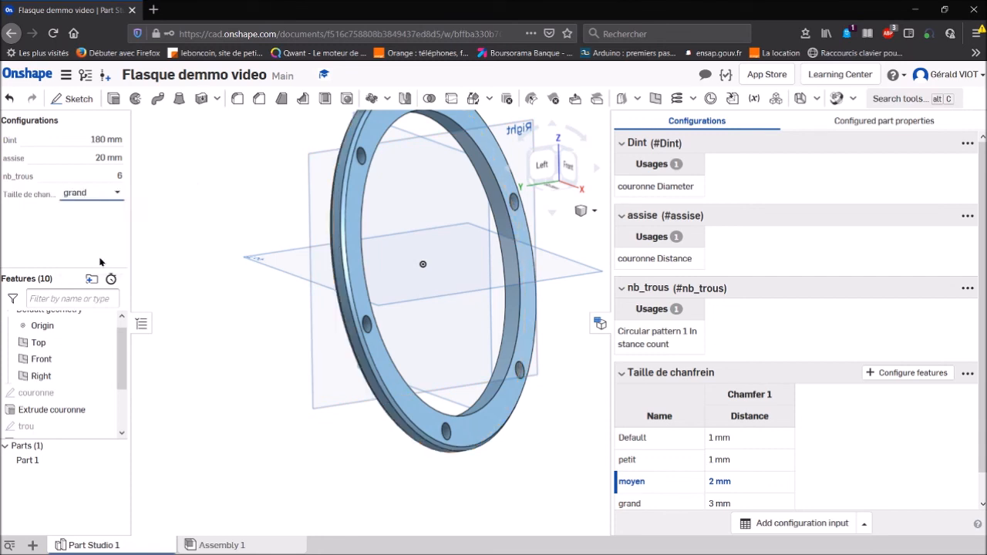
# - Set the assise configuration value to 40 mm, hide the configuration table and inspect the ring from another angle
pyautogui.click(117, 158)
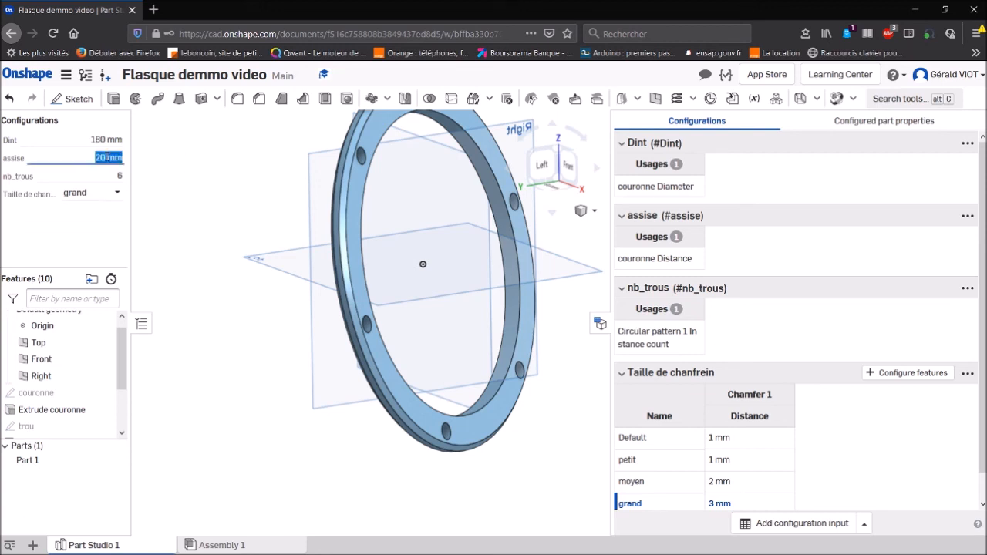
pyautogui.write('40')
pyautogui.press('Return')
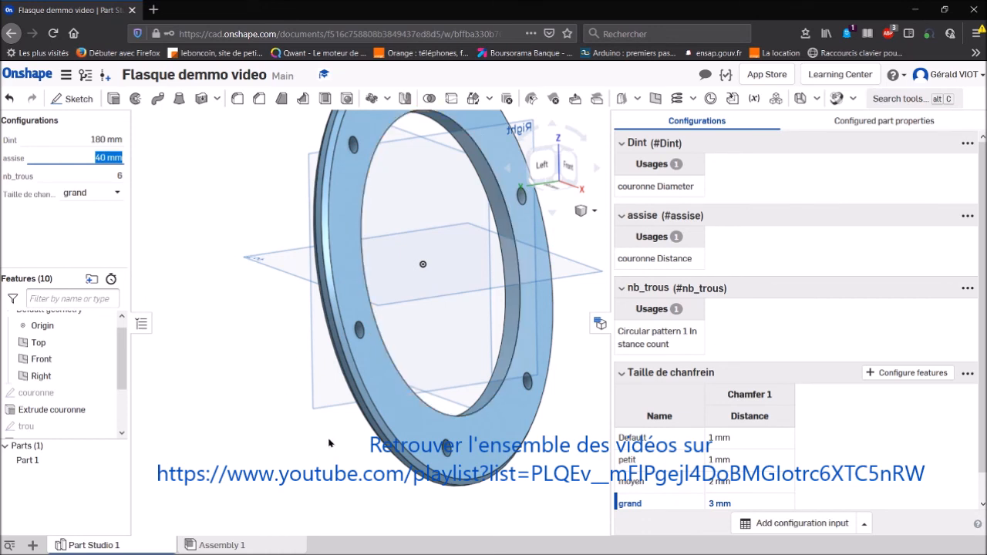
pyautogui.click(599, 323)
pyautogui.moveTo(865, 340); pyautogui.dragTo(804, 302, button='right')
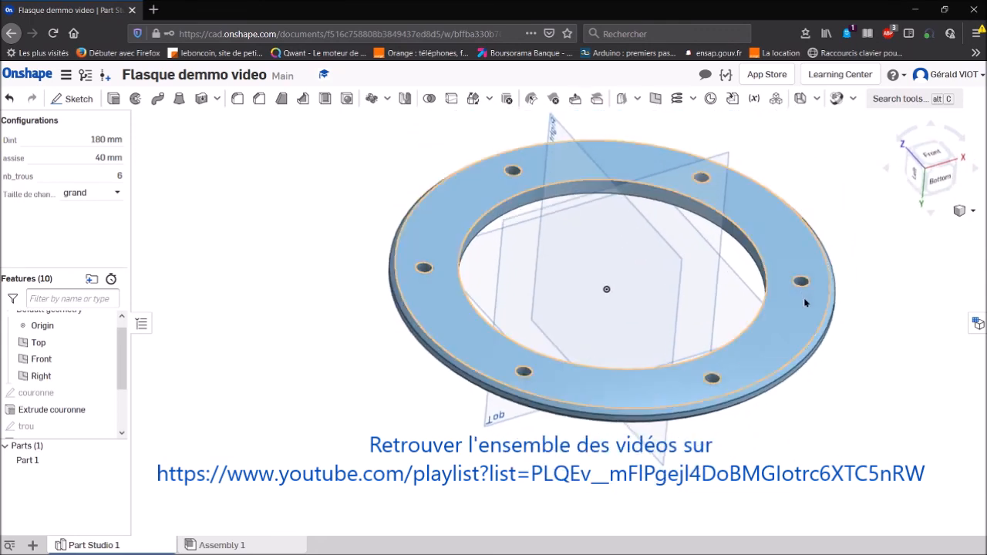